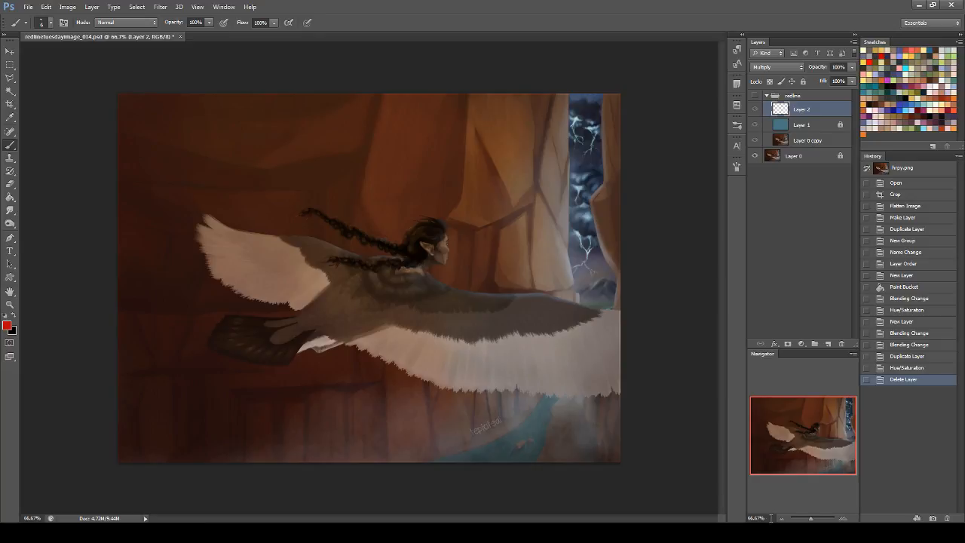
- Show the redline group and sketch the neck line and the back contour from tail base to nape on Layer 2
key("ctrl+plus")
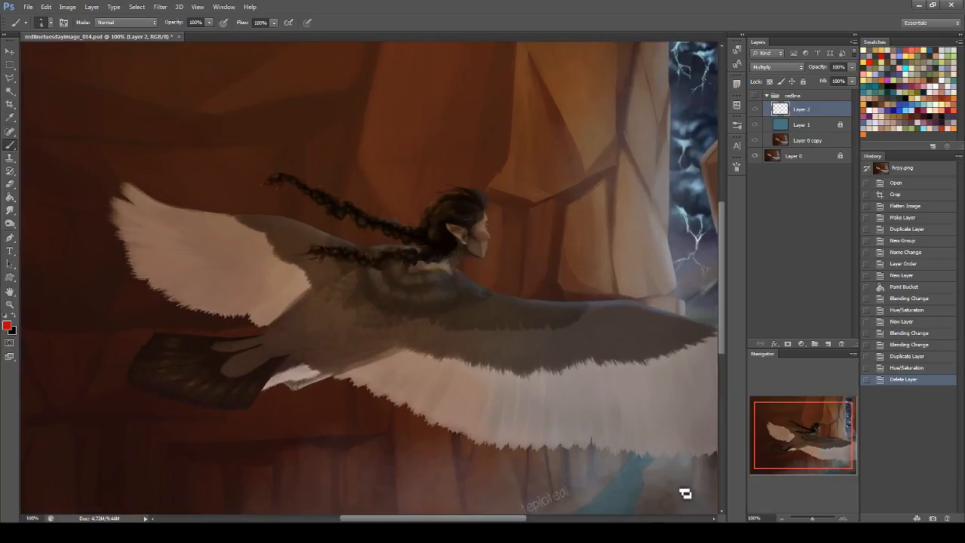
left_click_drag(826, 442, 829, 448)
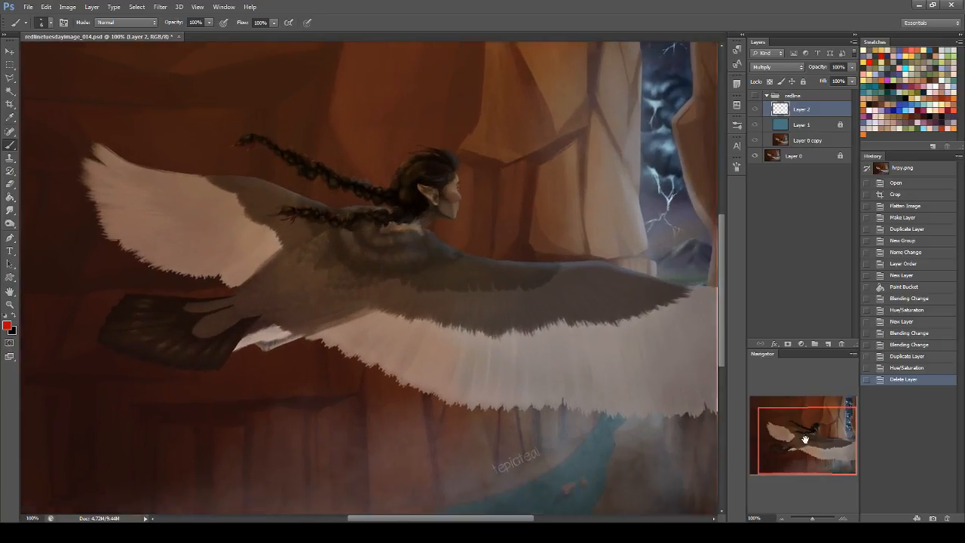
left_click(755, 96)
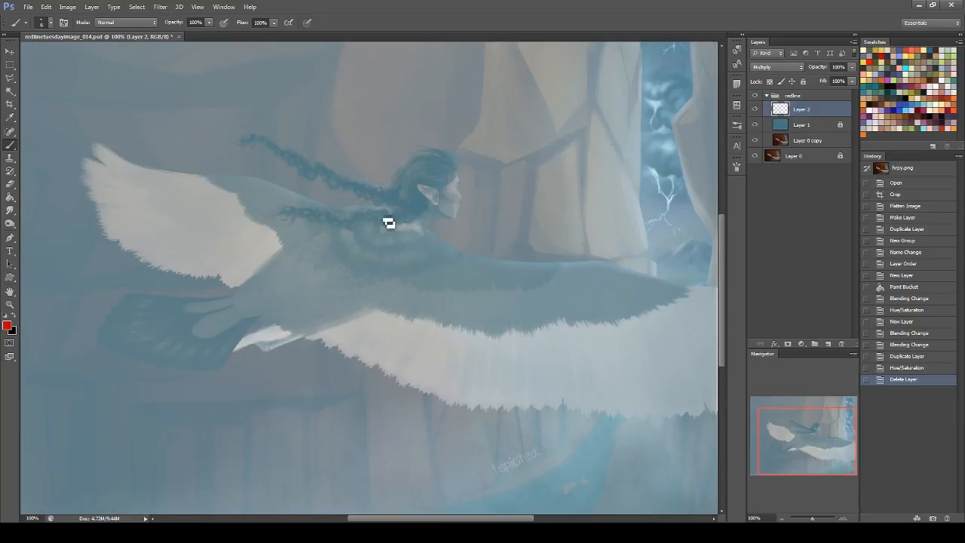
mouse_move(407, 212)
left_mouse_down()
mouse_move(398, 221)
mouse_move(352, 217)
left_mouse_up()
key("ctrl+z")
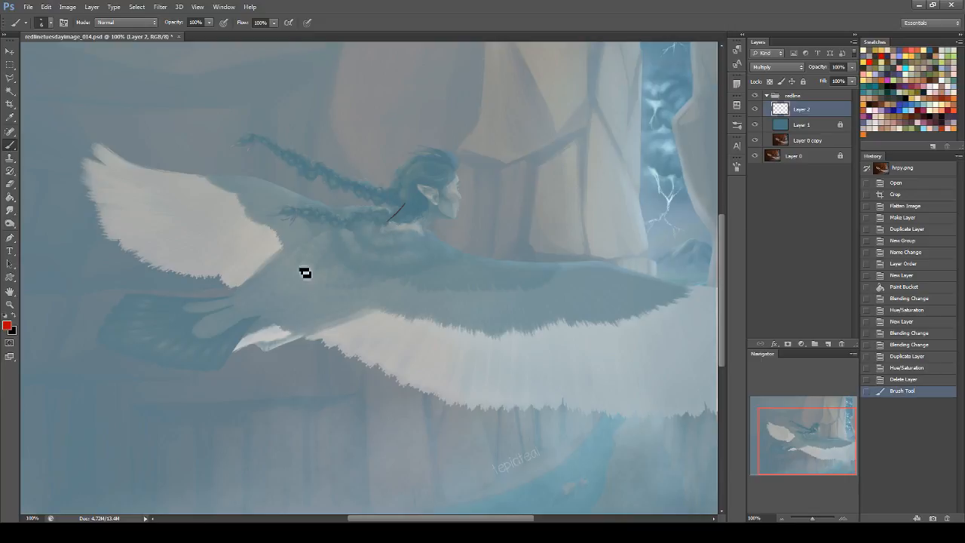
left_click(236, 311)
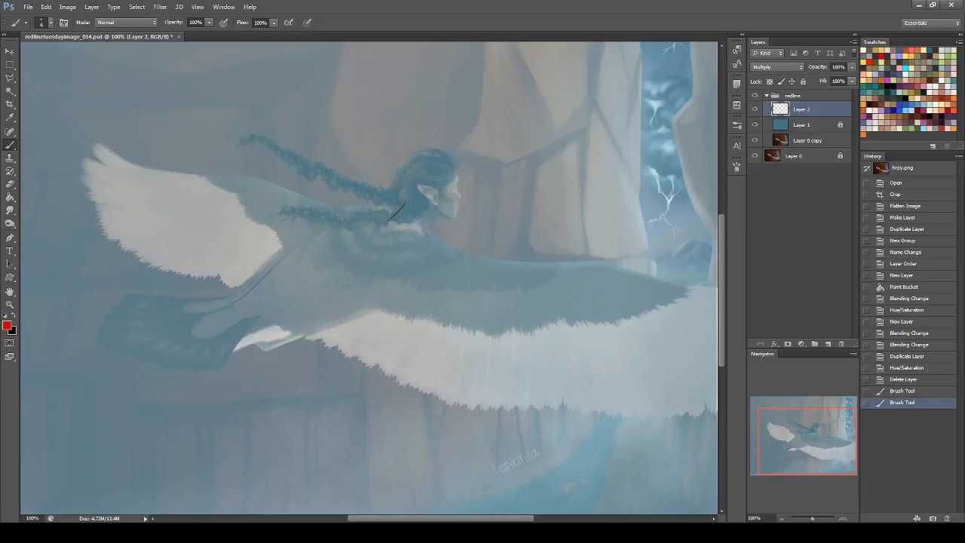
left_click(383, 219, "shift")
left_click_drag(378, 217, 413, 205)
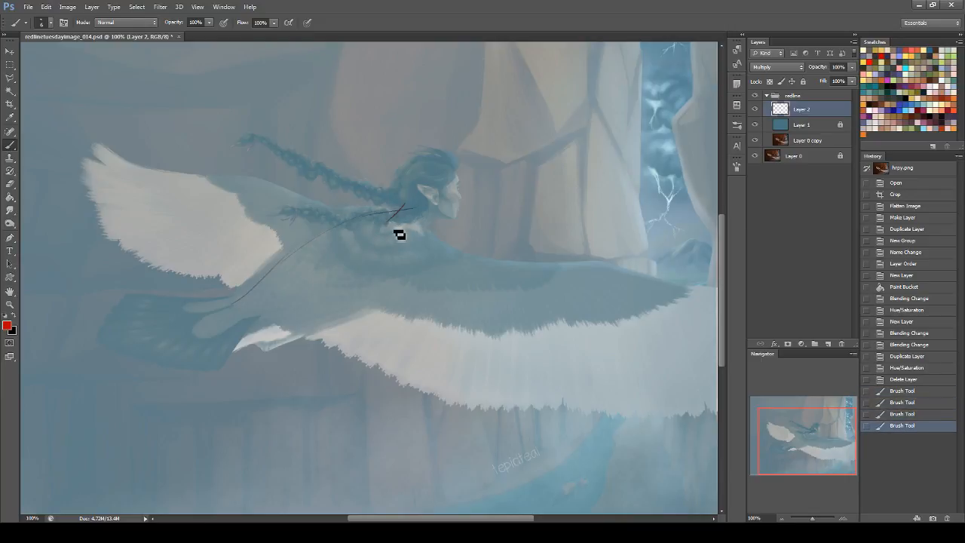
- Sketch short lines for the far shoulder, the front of the neck and the near collar below the head
mouse_move(355, 209)
left_mouse_down()
mouse_move(407, 213)
mouse_move(451, 241)
left_mouse_up()
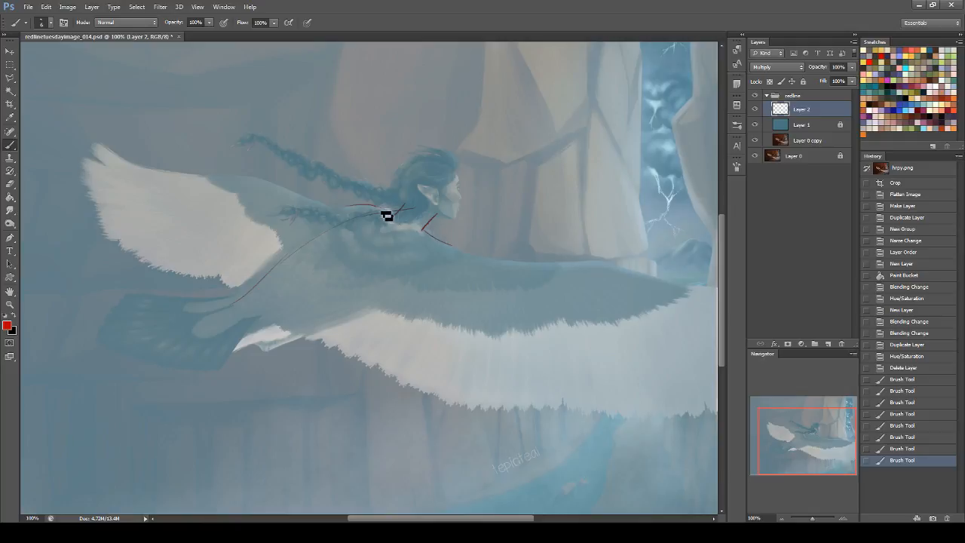
left_click_drag(385, 211, 459, 248)
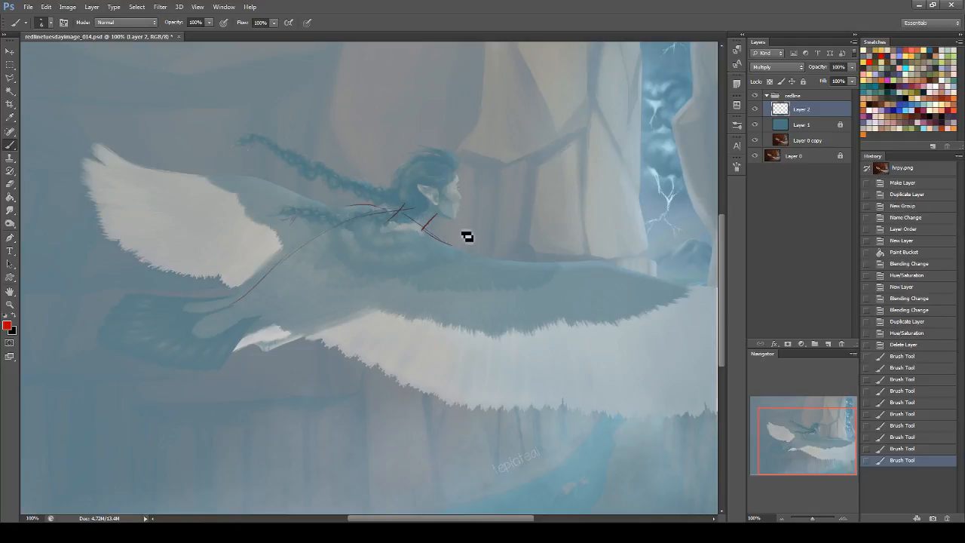
left_click_drag(314, 332, 404, 273)
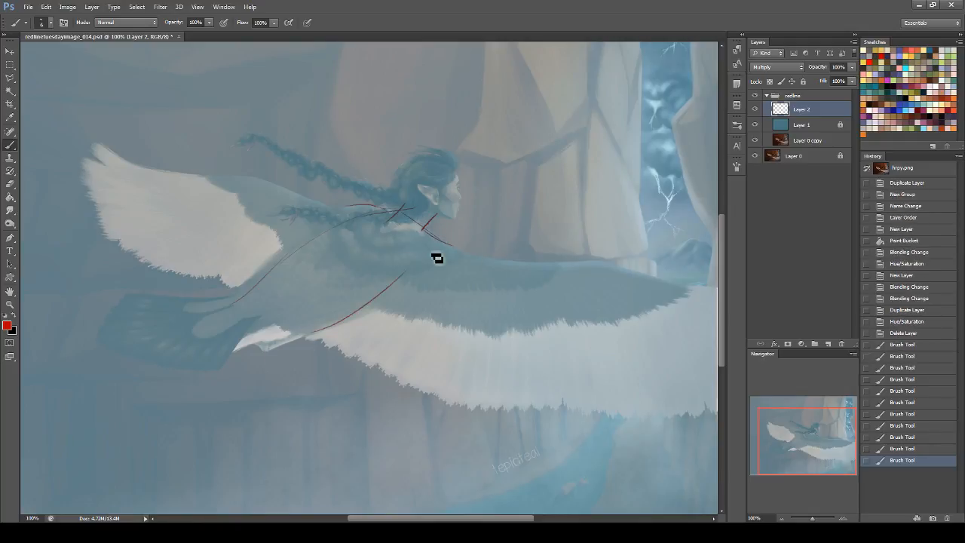
key("ctrl+z")
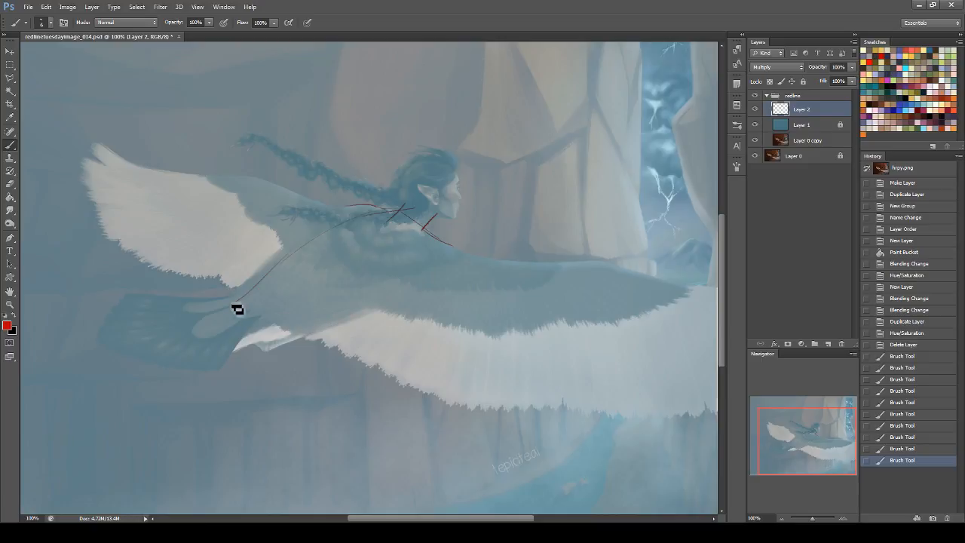
- Redraw the upper back contour lower where it meets the neck and erase the surplus strokes around it
left_click_drag(407, 200, 367, 228)
key("ctrl+z")
mouse_move(406, 203)
left_mouse_down()
mouse_move(394, 224)
mouse_move(411, 212)
mouse_move(338, 237)
mouse_move(392, 227)
mouse_move(291, 259)
left_mouse_up()
key("ctrl+z")
left_click_drag(351, 234, 280, 261)
key("e")
left_click_drag(385, 210, 320, 223)
mouse_move(330, 219)
left_mouse_down()
mouse_move(308, 227)
mouse_move(323, 224)
left_mouse_up()
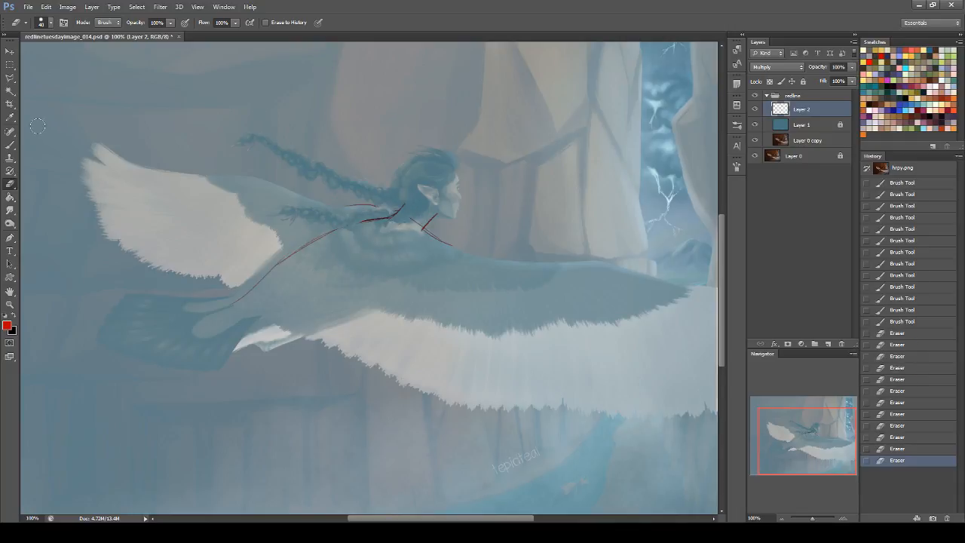
- Sketch a second contour above the back line, running from the tail base up to the far shoulder
left_click(10, 146)
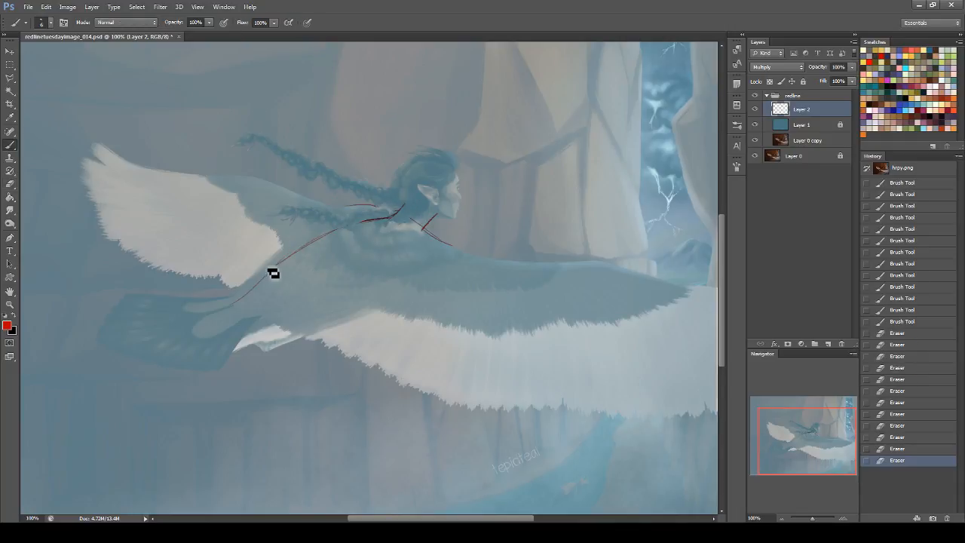
mouse_move(233, 304)
left_mouse_down()
mouse_move(295, 251)
mouse_move(368, 217)
mouse_move(356, 219)
left_mouse_up()
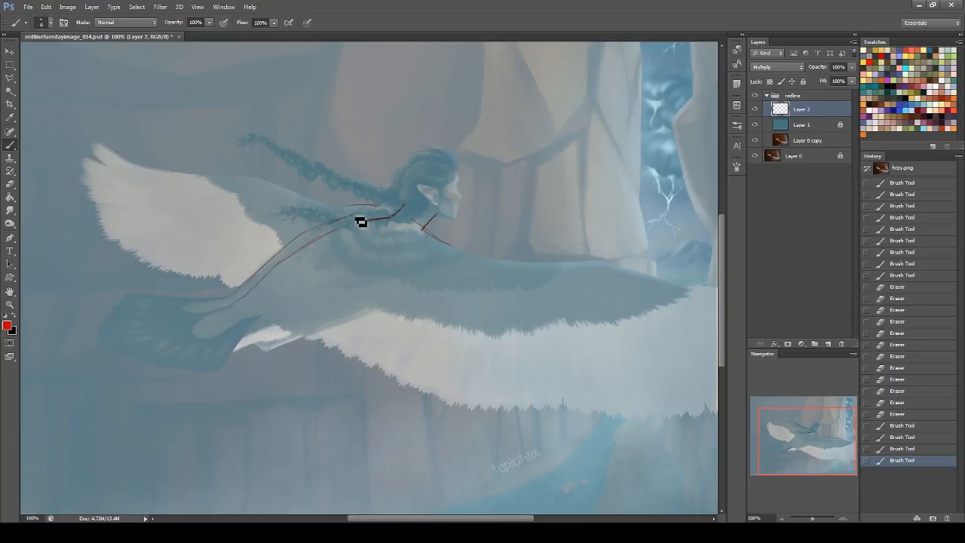
left_click_drag(284, 252, 357, 214)
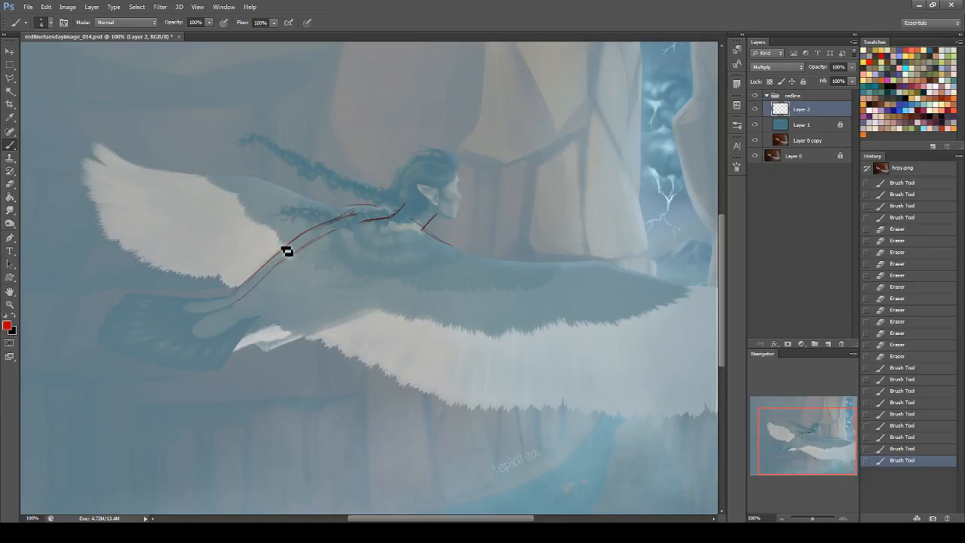
mouse_move(223, 229)
left_mouse_down()
mouse_move(265, 261)
mouse_move(255, 263)
mouse_move(278, 250)
left_mouse_up()
key("ctrl+z")
key("ctrl+z")
left_click_drag(308, 235, 262, 273)
key("ctrl+z")
left_click_drag(307, 233, 271, 264)
- Sketch the near shoulder loop and rough in the leading edges of the far and near wings
mouse_move(402, 230)
left_mouse_down()
mouse_move(354, 255)
mouse_move(389, 258)
mouse_move(430, 242)
mouse_move(462, 257)
left_mouse_up()
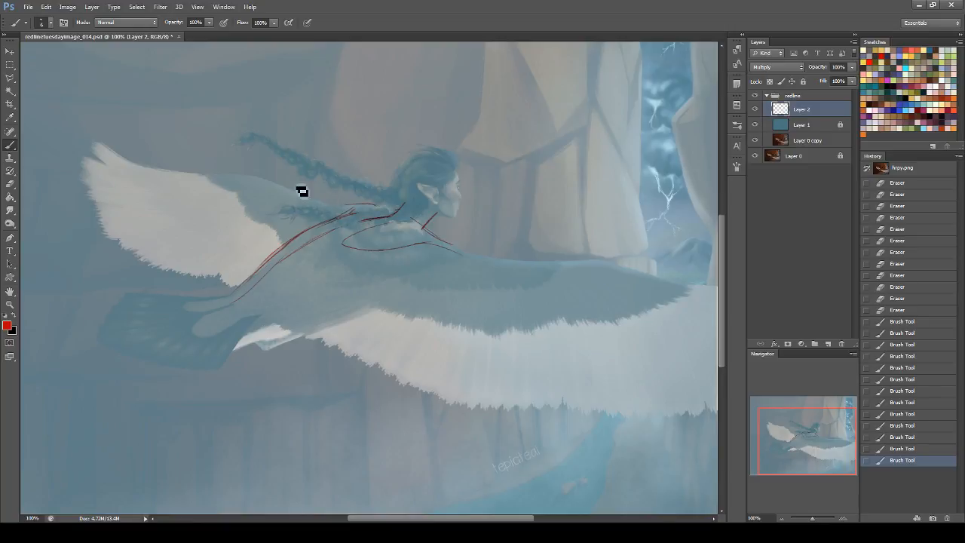
left_click_drag(257, 177, 400, 218)
left_click_drag(101, 144, 256, 170)
key("ctrl+z")
mouse_move(464, 253)
left_mouse_down()
mouse_move(526, 270)
mouse_move(610, 269)
mouse_move(684, 283)
left_mouse_up()
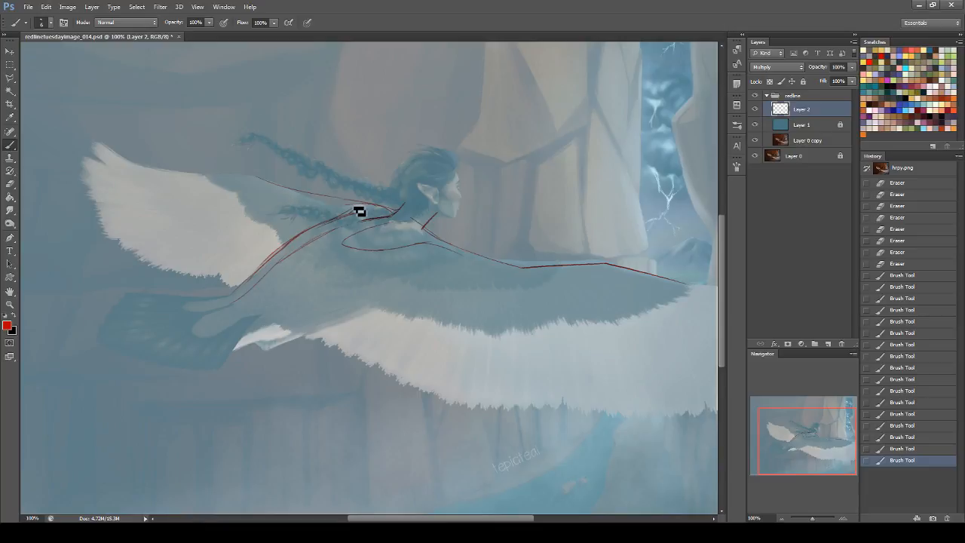
- Redraw the far wing's arm as an angular line bending at the wrist and elbow before reaching the shoulder
mouse_move(387, 211)
left_mouse_down()
mouse_move(315, 212)
mouse_move(330, 209)
mouse_move(276, 189)
left_mouse_up()
mouse_move(198, 172)
left_mouse_down()
mouse_move(248, 173)
mouse_move(310, 212)
left_mouse_up()
key("ctrl+z")
left_click_drag(247, 173, 345, 216)
key("ctrl+z")
mouse_move(247, 173)
left_mouse_down()
mouse_move(319, 208)
mouse_move(384, 205)
left_mouse_up()
key("ctrl+z")
left_click_drag(319, 202, 386, 205)
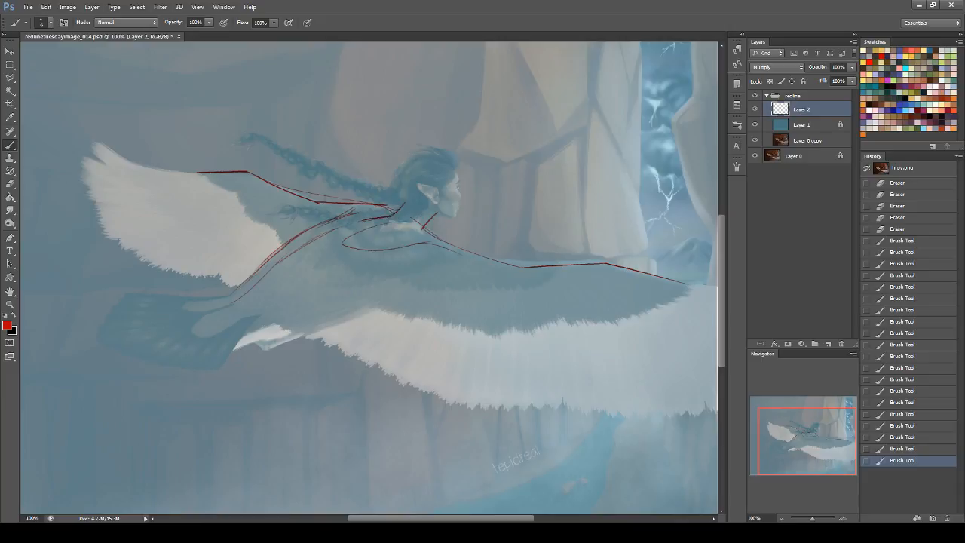
- Refine the far wing's elbow with extra strokes and erase the stray lines around it
left_click_drag(354, 208, 357, 208)
key("ctrl+z")
left_click_drag(290, 197, 374, 211)
left_click(10, 183)
left_click_drag(296, 199, 353, 208)
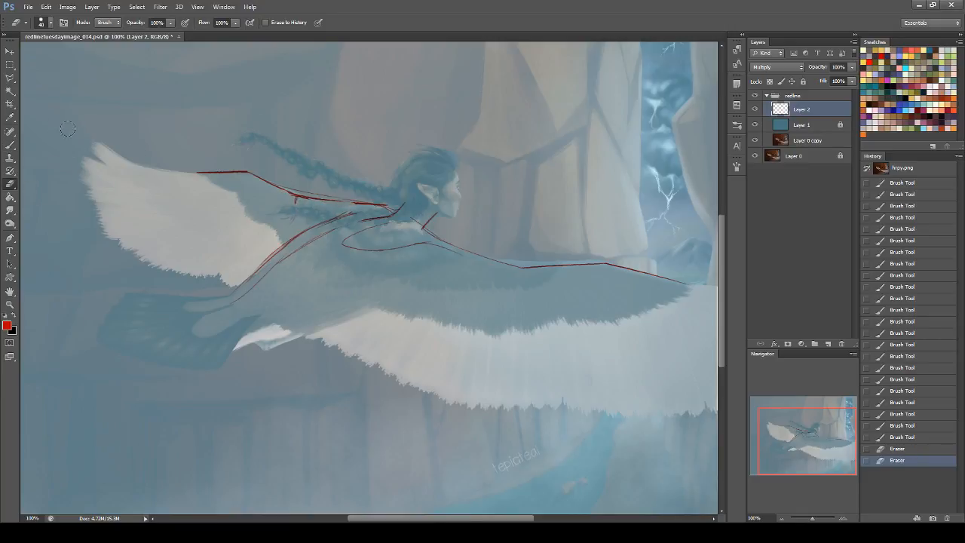
left_click(9, 144)
- Sketch the near wing arm's lower contour from shoulder to elbow and wrist, extending the leading edge to the canvas edge
left_click_drag(301, 203, 355, 207)
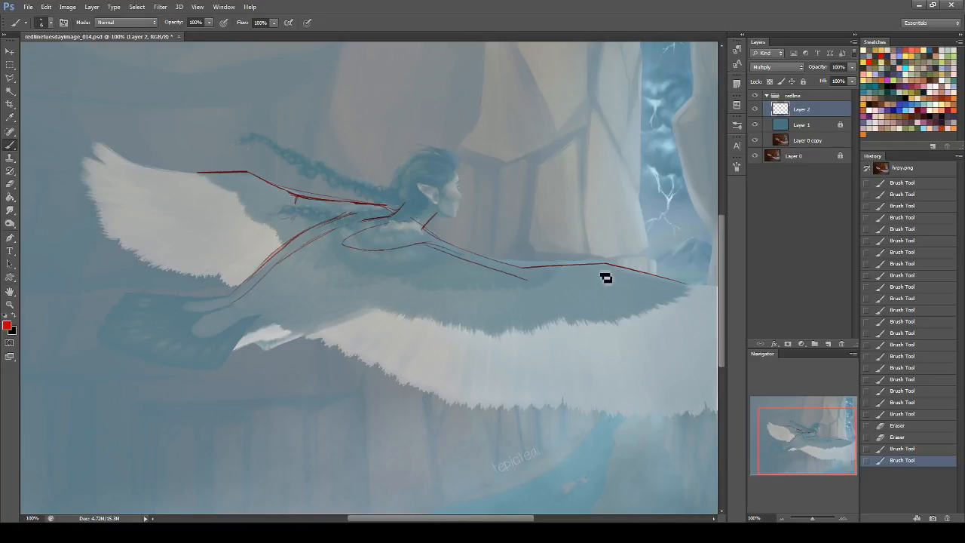
left_click_drag(435, 253, 534, 278)
key("ctrl+z")
mouse_move(524, 279)
left_mouse_down()
mouse_move(638, 275)
mouse_move(646, 278)
mouse_move(599, 281)
mouse_move(705, 291)
left_mouse_up()
left_click_drag(612, 265, 763, 317)
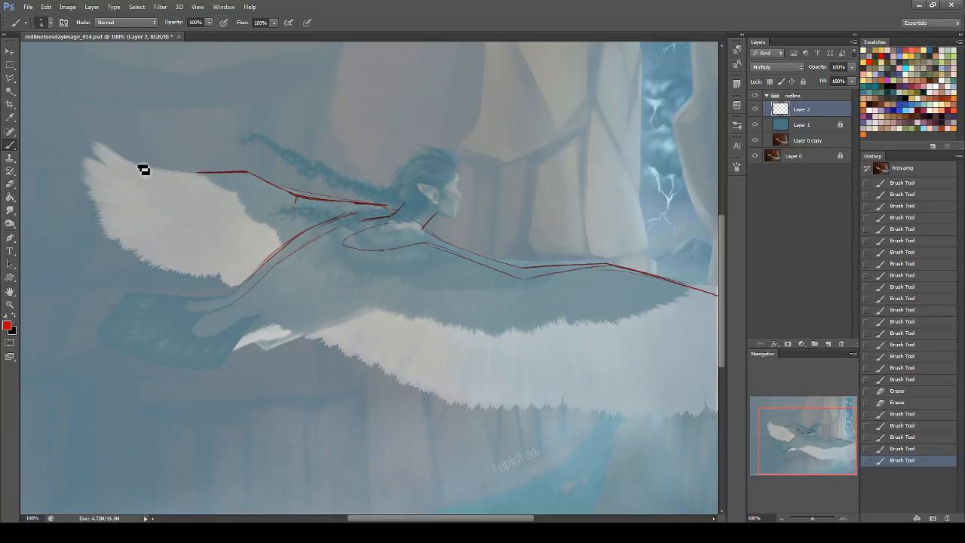
- Sketch two leading-edge lines from the far wing's wrist past its tip, erasing the overshoot at the wrist
left_click_drag(75, 159, 270, 182)
key("ctrl+z")
left_click_drag(73, 167, 277, 179)
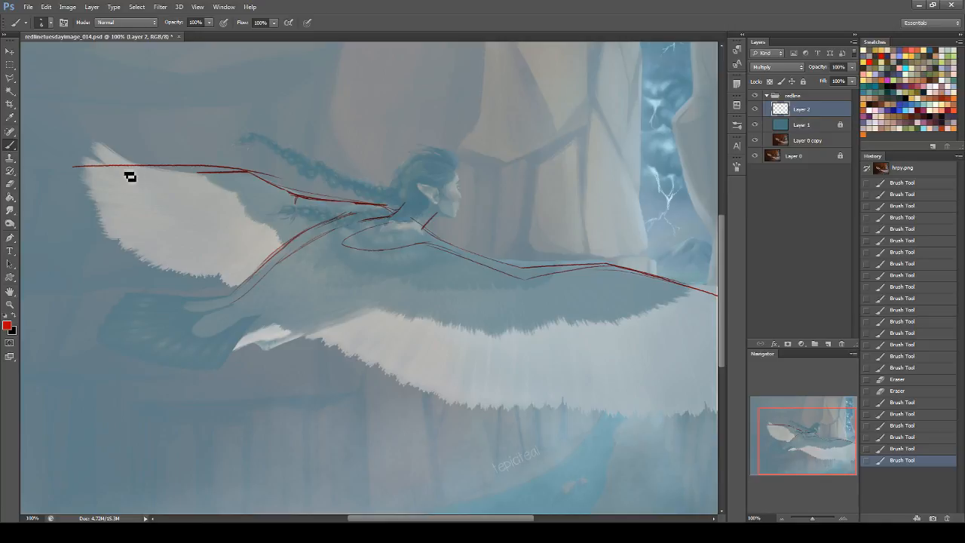
left_click_drag(48, 169, 280, 188)
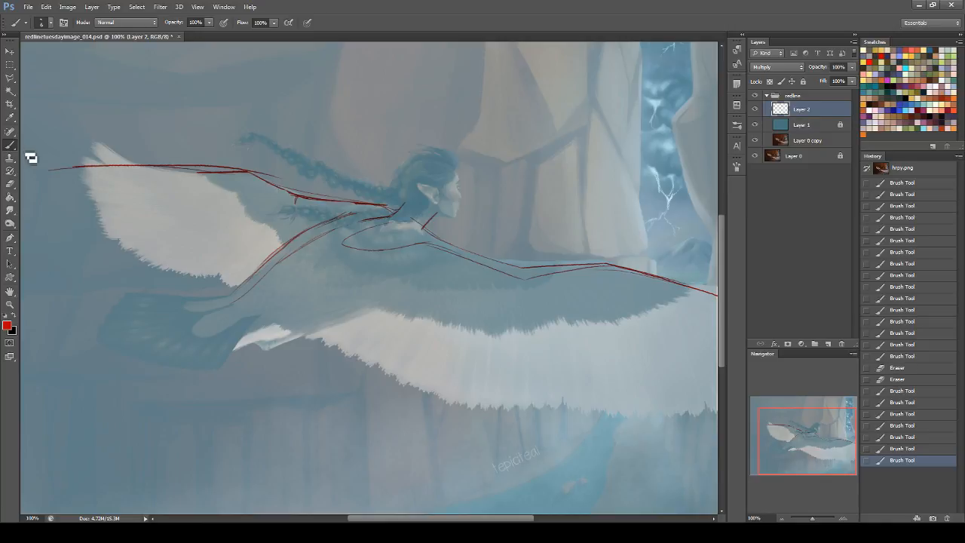
left_click(9, 186)
mouse_move(177, 172)
left_mouse_down()
mouse_move(235, 180)
mouse_move(226, 174)
mouse_move(262, 169)
left_mouse_up()
key("ctrl+z")
left_click(270, 170)
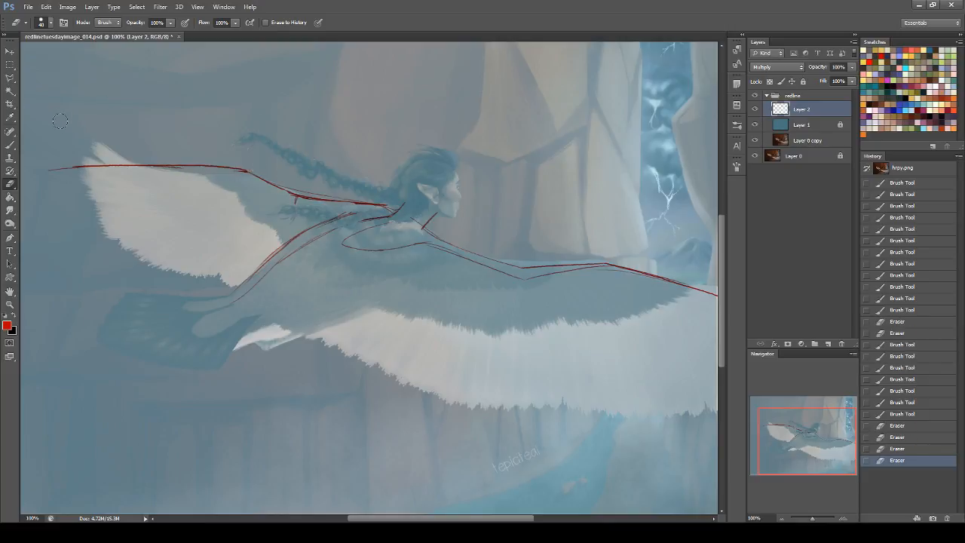
left_click(9, 145)
left_click_drag(62, 140, 249, 162)
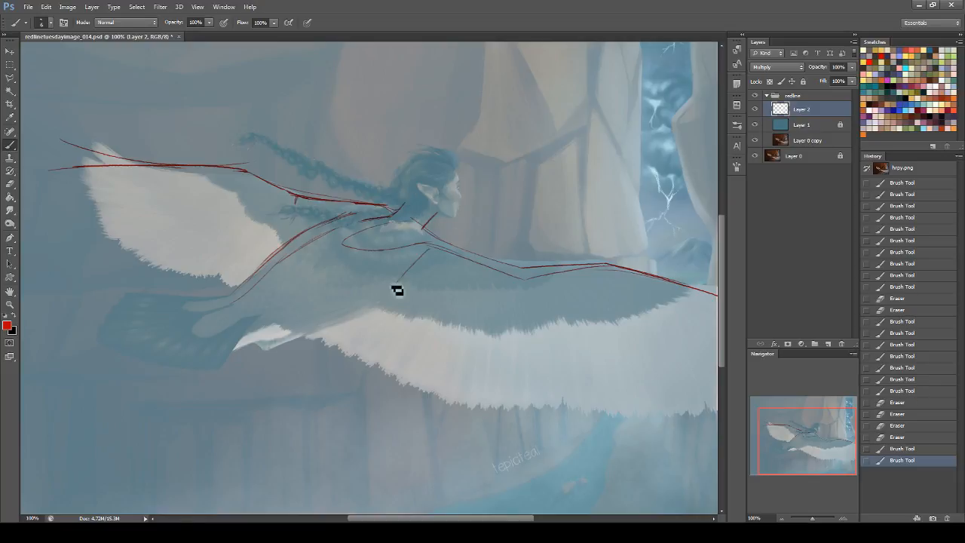
- Sketch the belly contour from tail to near shoulder and add underside lines to both wing arms
mouse_move(239, 337)
left_mouse_down()
mouse_move(329, 315)
mouse_move(431, 254)
left_mouse_up()
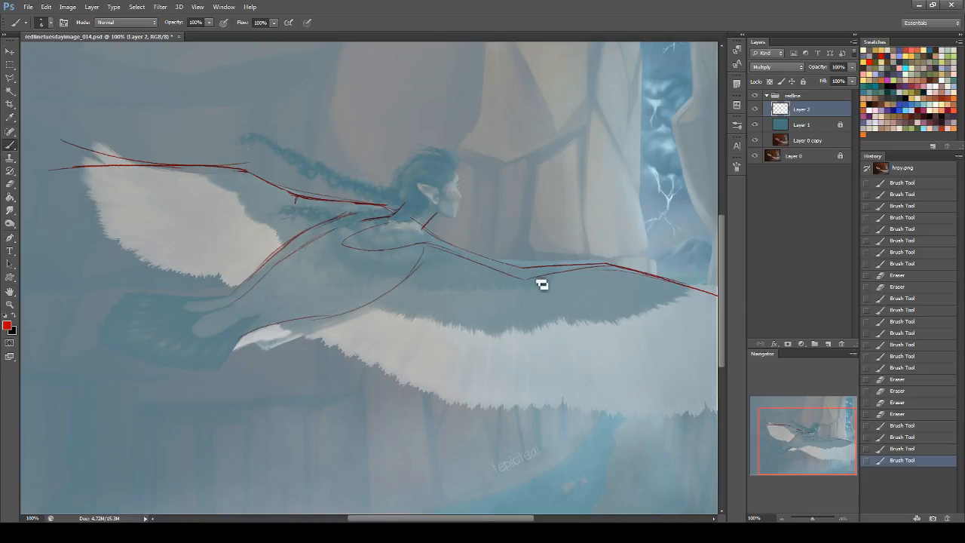
left_click_drag(601, 277, 689, 297)
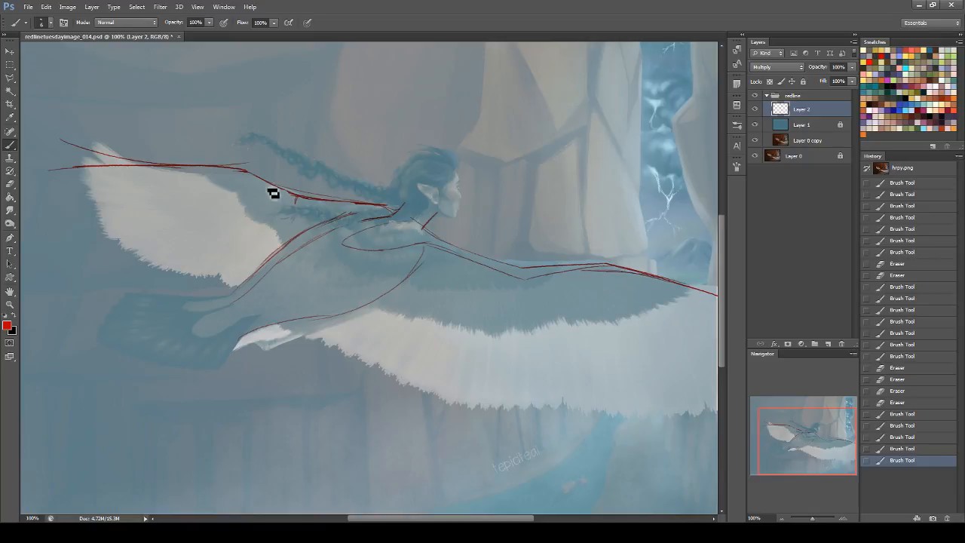
mouse_move(236, 176)
left_mouse_down()
mouse_move(332, 217)
mouse_move(305, 213)
mouse_move(371, 216)
left_mouse_up()
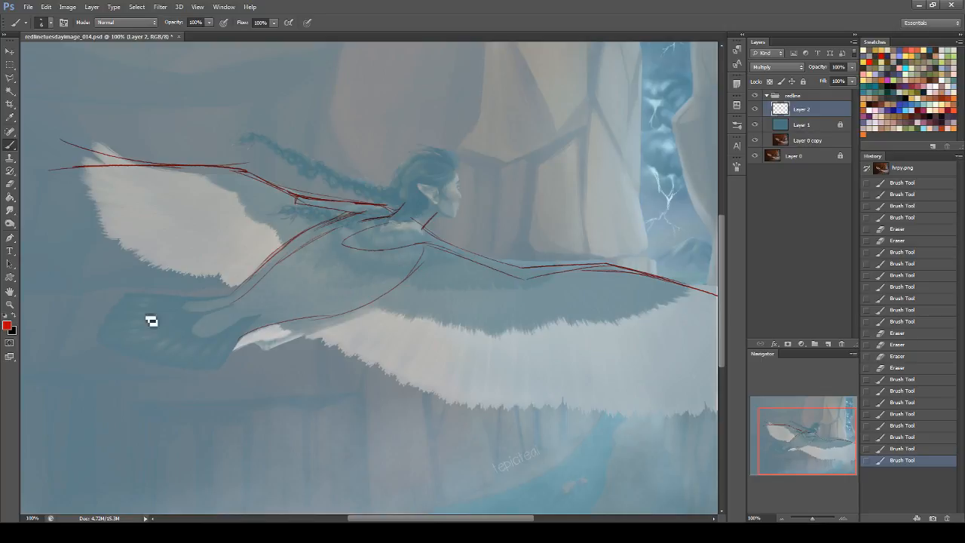
- Sketch long lines from the lower back across the tail to just beyond its far end
mouse_move(77, 335)
left_mouse_down()
mouse_move(181, 330)
mouse_move(286, 285)
left_mouse_up()
key("ctrl+z")
left_click_drag(79, 337, 250, 286)
mouse_move(75, 338)
left_mouse_down()
mouse_move(176, 323)
mouse_move(256, 294)
left_mouse_up()
key("ctrl+z")
left_click_drag(165, 329, 256, 293)
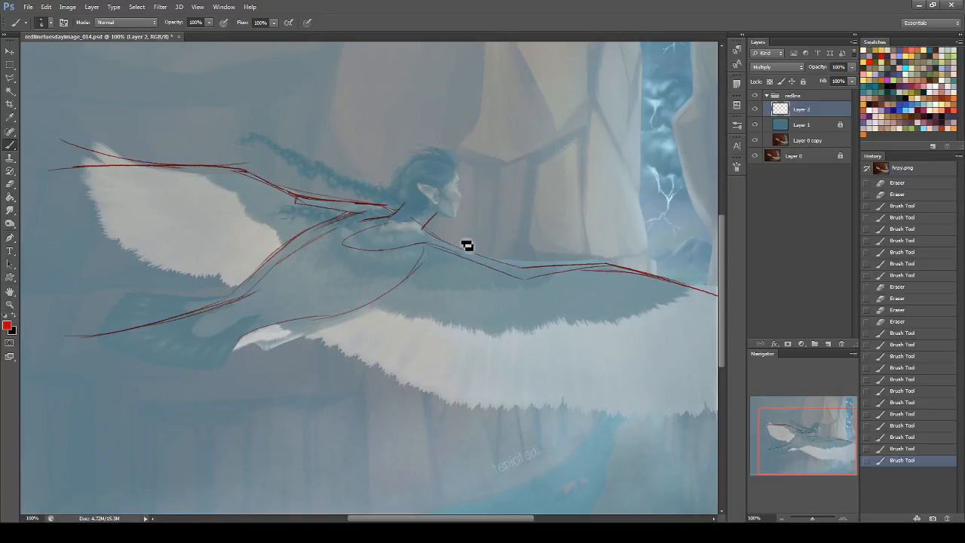
- Sketch guide lines across the near wing, one down from the elbow and two fanning out from the wrist
left_click_drag(472, 248, 637, 277)
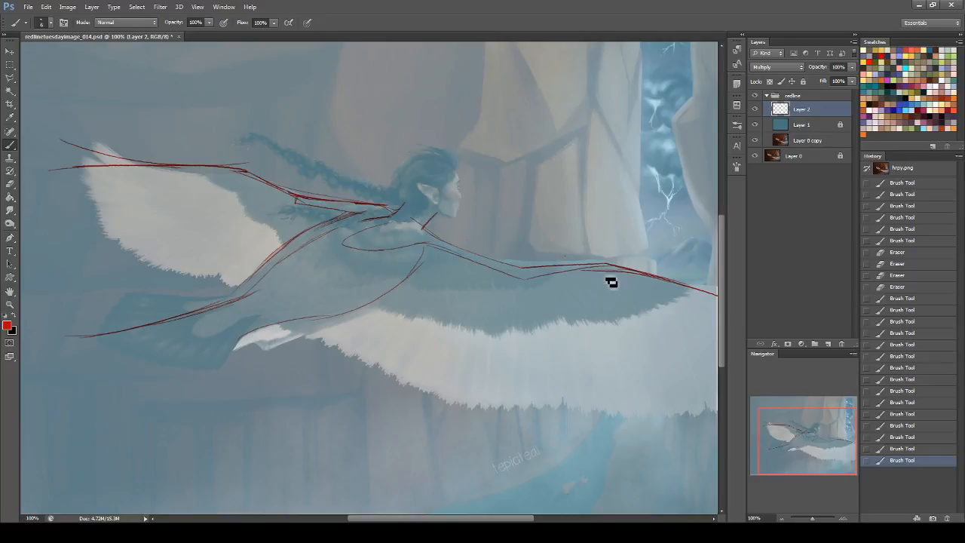
left_click_drag(612, 275, 663, 443)
left_click_drag(523, 279, 449, 453)
key("ctrl+z")
left_click_drag(525, 269, 445, 415)
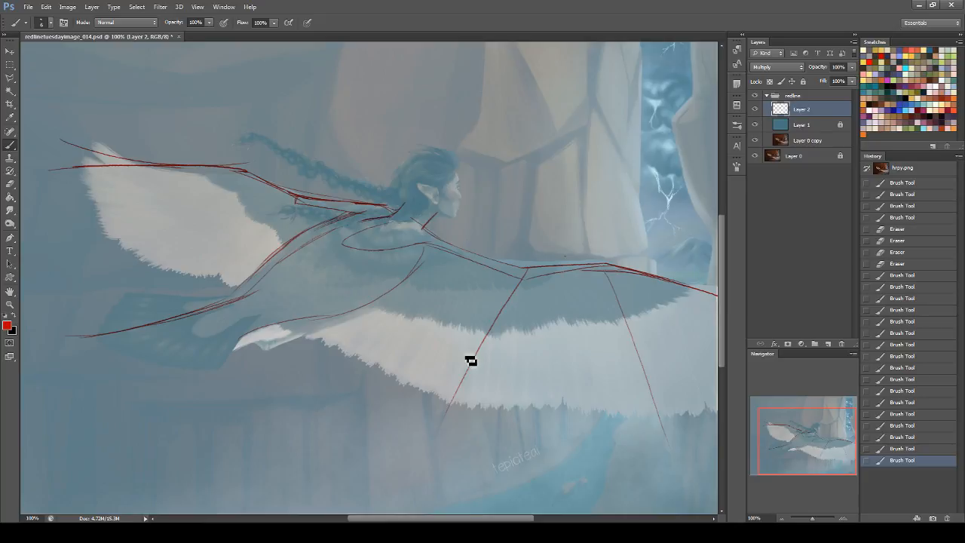
left_click_drag(463, 357, 460, 357)
left_click_drag(609, 269, 780, 359)
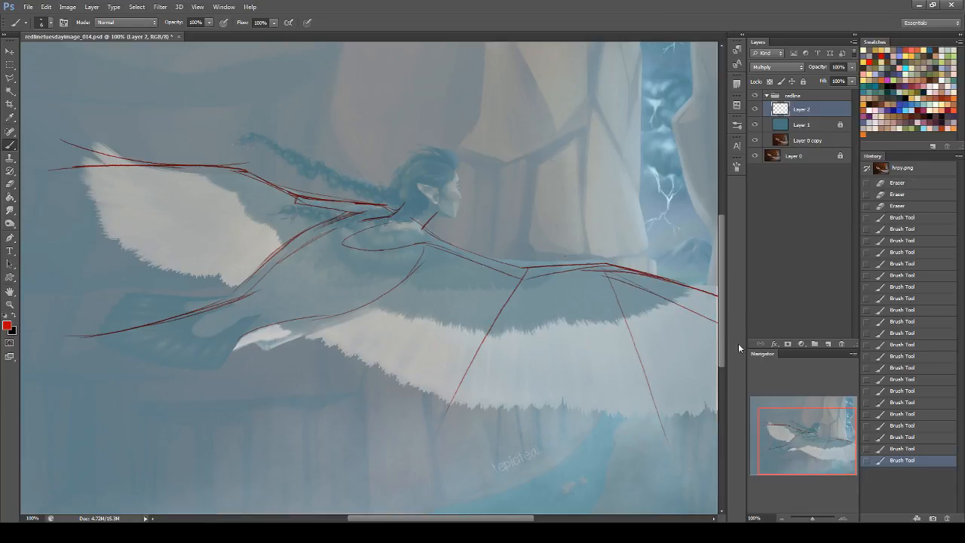
- Add more lines fanning from the near wing's wrist and outline one long rounded feather among them
left_click_drag(613, 279, 736, 433)
left_click_drag(603, 276, 668, 442)
key("ctrl+z")
left_click_drag(603, 274, 647, 409)
left_click_drag(608, 278, 610, 416)
key("ctrl+z")
left_click_drag(599, 276, 617, 435)
mouse_move(593, 276)
left_mouse_down()
mouse_move(585, 395)
mouse_move(640, 404)
mouse_move(620, 424)
mouse_move(595, 422)
mouse_move(611, 469)
left_mouse_up()
key("ctrl+z")
left_click_drag(592, 422, 618, 411)
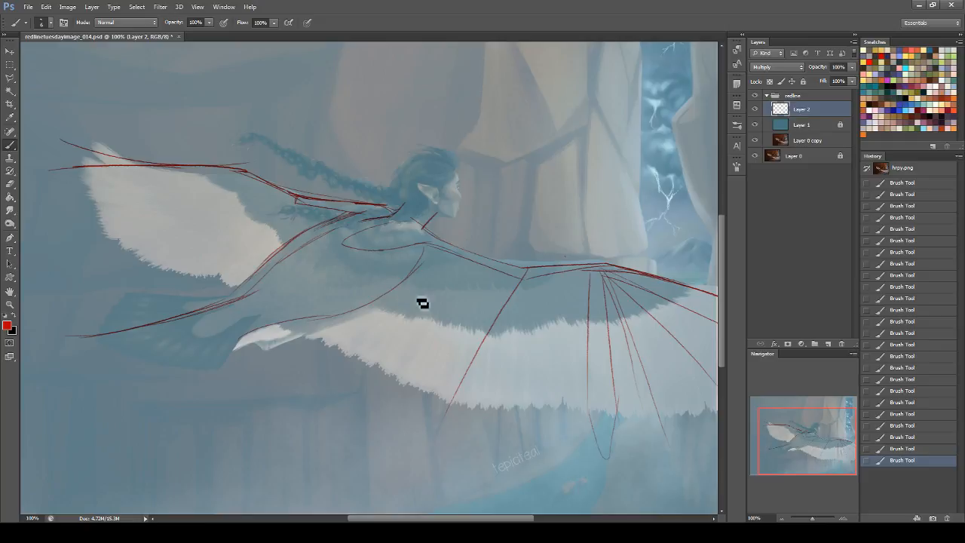
- Sketch a curved line across the near wing from the belly to the outer edge, bounding the dark upper feathers
left_click_drag(370, 295, 649, 308)
key("ctrl+z")
mouse_move(360, 297)
left_mouse_down()
mouse_move(441, 329)
mouse_move(669, 320)
mouse_move(699, 290)
left_mouse_up()
key("ctrl+z")
mouse_move(380, 299)
left_mouse_down()
mouse_move(439, 325)
mouse_move(629, 311)
left_mouse_up()
left_click_drag(570, 327, 715, 310)
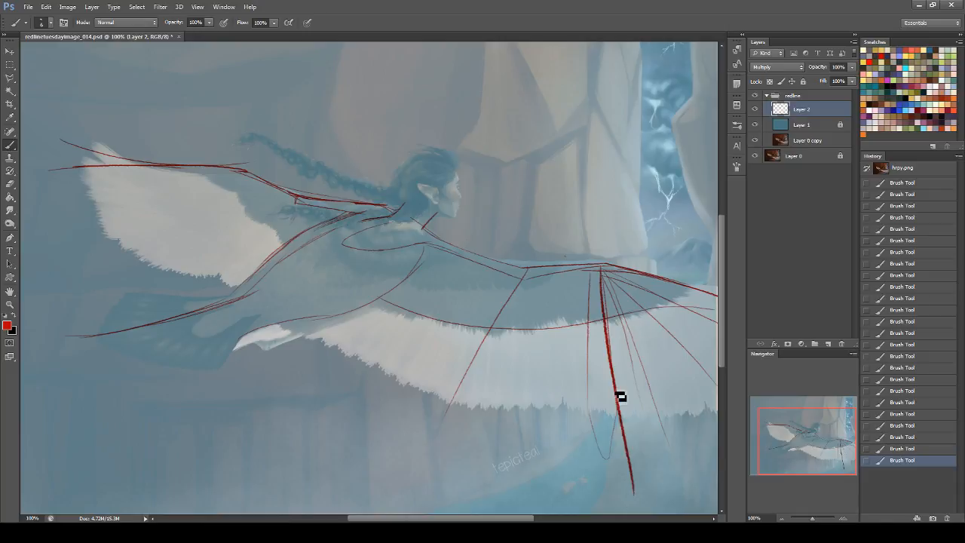
- Thicken the central line running down from the near wing's wrist and undo the excess strokes
left_click_drag(603, 276, 617, 434)
key("ctrl+z")
key("ctrl+z")
key("ctrl+z")
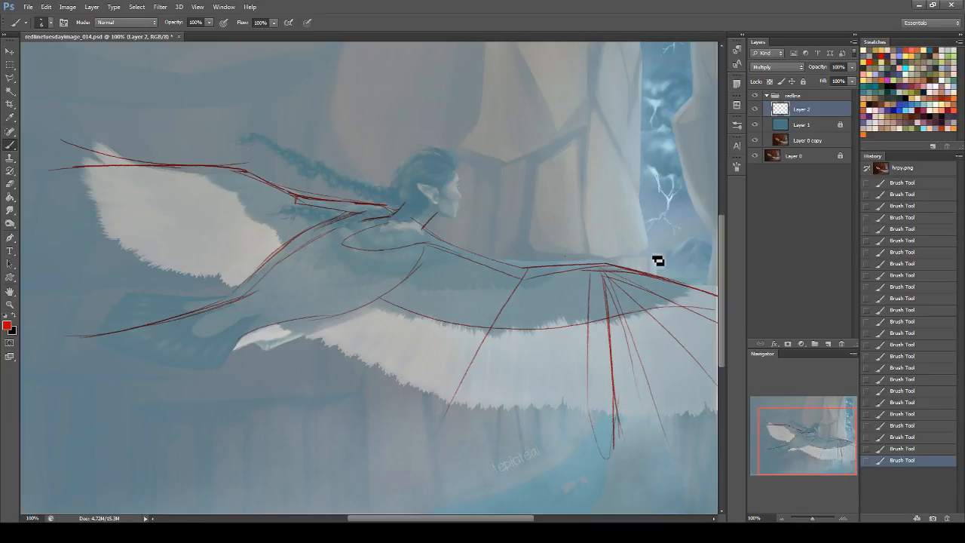
- Draw two curly brackets below the near wing's feathers and label them 1ST and 2ND
mouse_move(629, 450)
left_mouse_down()
mouse_move(689, 450)
mouse_move(710, 463)
mouse_move(718, 438)
left_mouse_up()
mouse_move(320, 354)
left_mouse_down()
mouse_move(364, 414)
mouse_move(364, 433)
mouse_move(430, 430)
mouse_move(445, 447)
mouse_move(510, 444)
mouse_move(569, 437)
left_mouse_up()
key("ctrl+z")
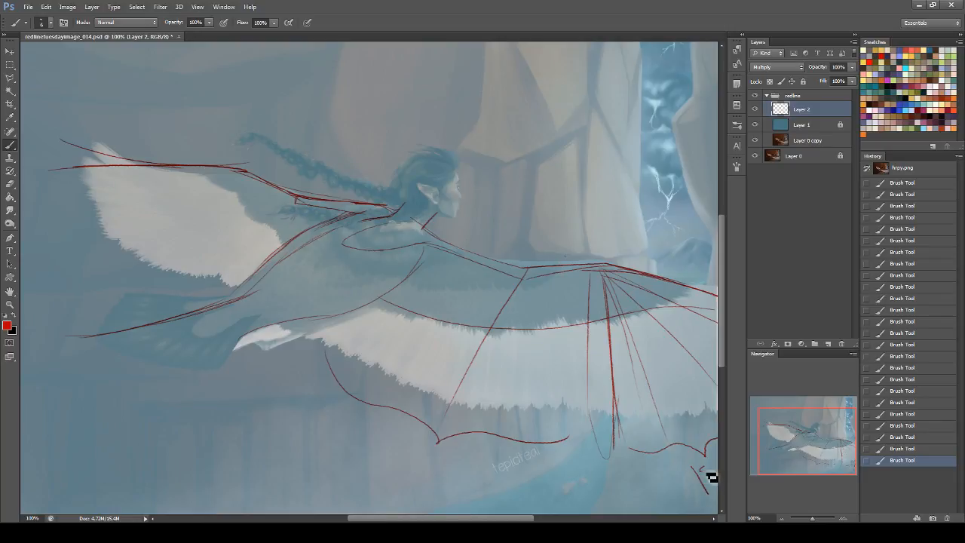
mouse_move(419, 461)
left_mouse_down()
mouse_move(435, 475)
mouse_move(447, 468)
left_mouse_up()
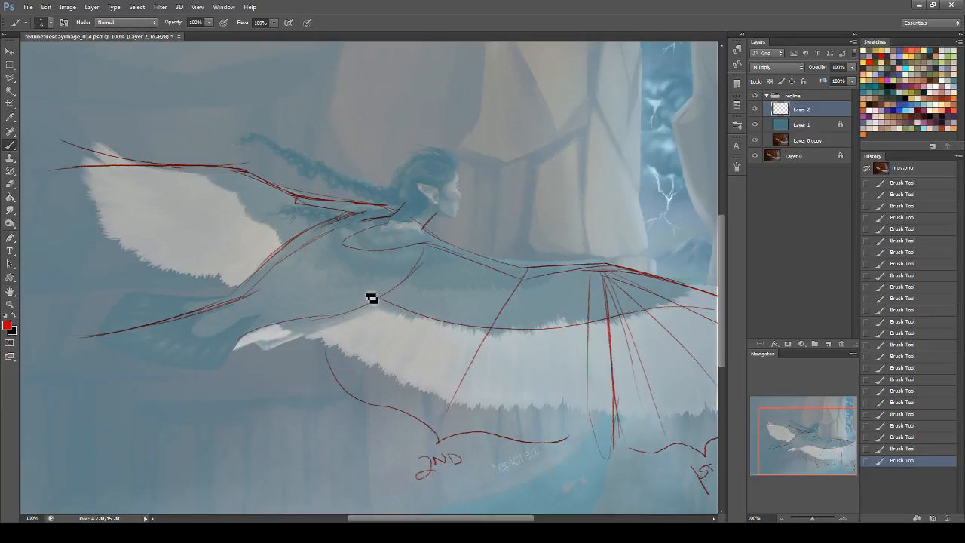
- Sketch the near wing's trailing edge as a straight diagonal from the belly to the 2ND bracket, continuing horizontally toward the outer feathers
left_click_drag(313, 332, 417, 433)
key("ctrl+z")
mouse_move(312, 329)
left_mouse_down()
mouse_move(450, 439)
mouse_move(624, 436)
left_mouse_up()
left_click_drag(437, 443, 669, 437)
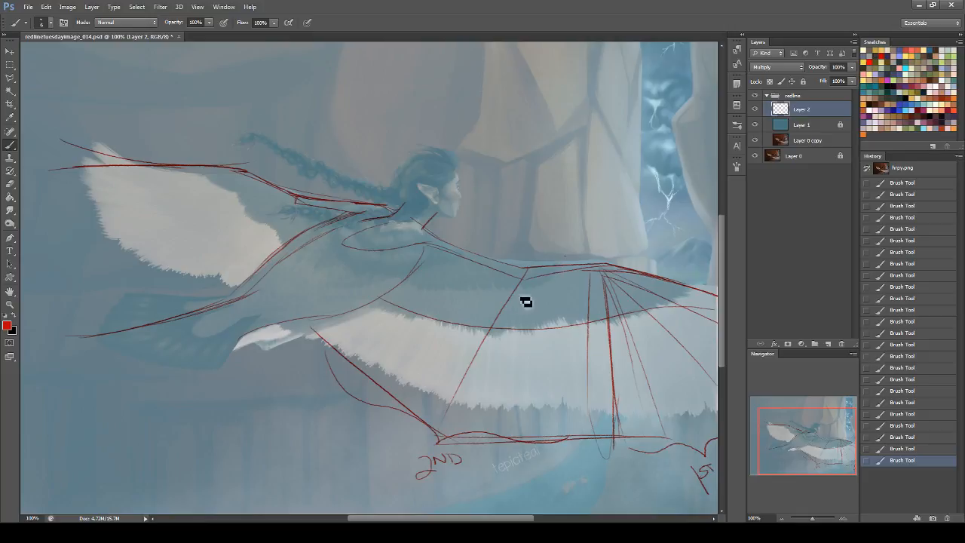
- Sketch a curve across the near wing's upper feathers from the body to the wrist, and erase the elbow guide line above it
mouse_move(366, 261)
left_mouse_down()
mouse_move(431, 294)
mouse_move(488, 298)
mouse_move(577, 280)
left_mouse_up()
key("ctrl+z")
left_click_drag(469, 293, 603, 273)
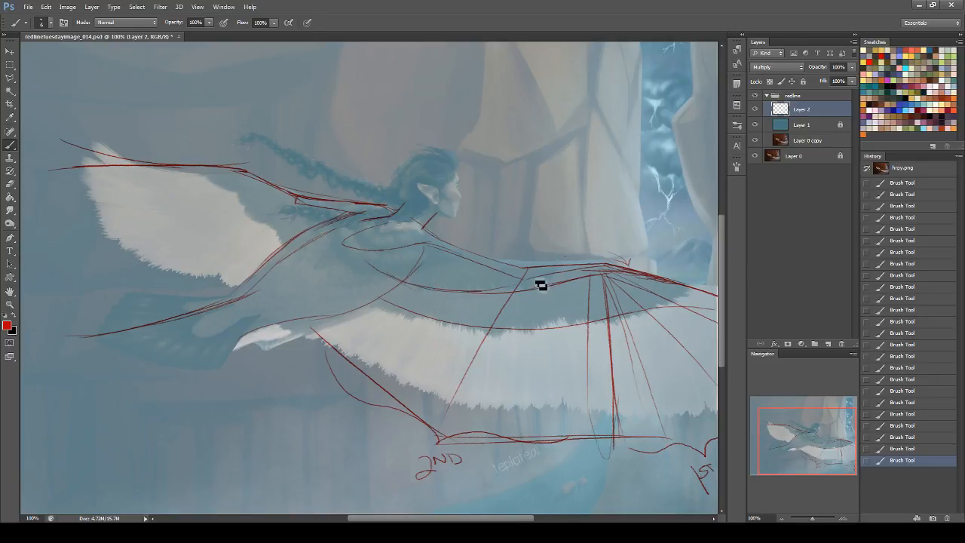
left_click_drag(379, 273, 545, 286)
left_click(9, 183)
left_click_drag(445, 281, 472, 284)
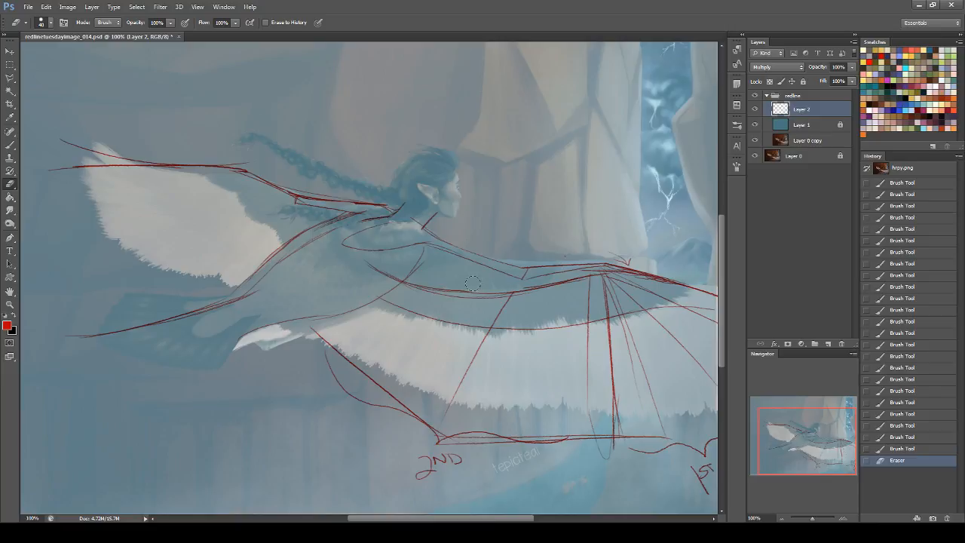
- Extend the near wing's upper feather curve back to the shoulder and reinforce it, undoing the excess strokes
left_click(10, 144)
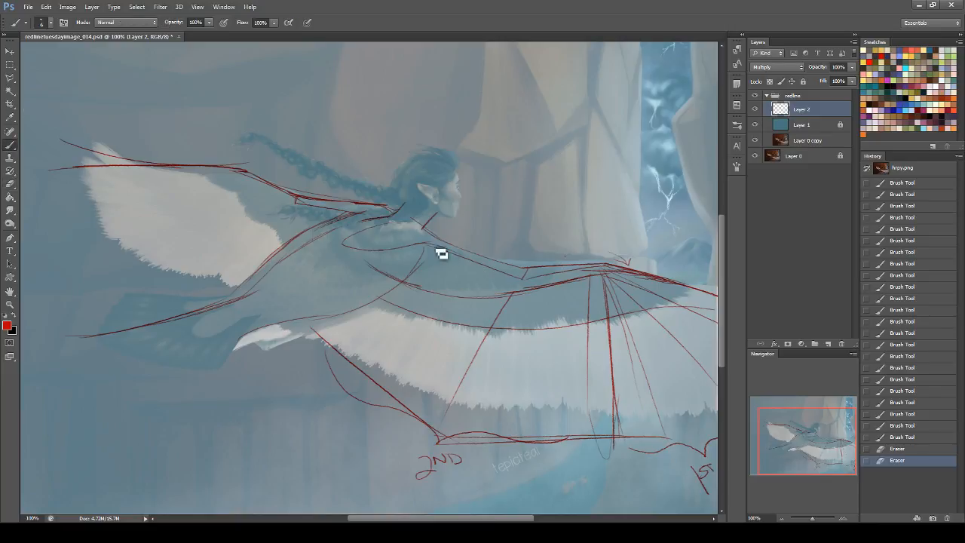
left_click_drag(424, 243, 407, 248)
mouse_move(342, 244)
left_mouse_down()
mouse_move(419, 294)
mouse_move(526, 304)
left_mouse_up()
left_click_drag(424, 291, 603, 269)
key("ctrl+z")
left_click_drag(433, 293, 603, 275)
key("ctrl+z")
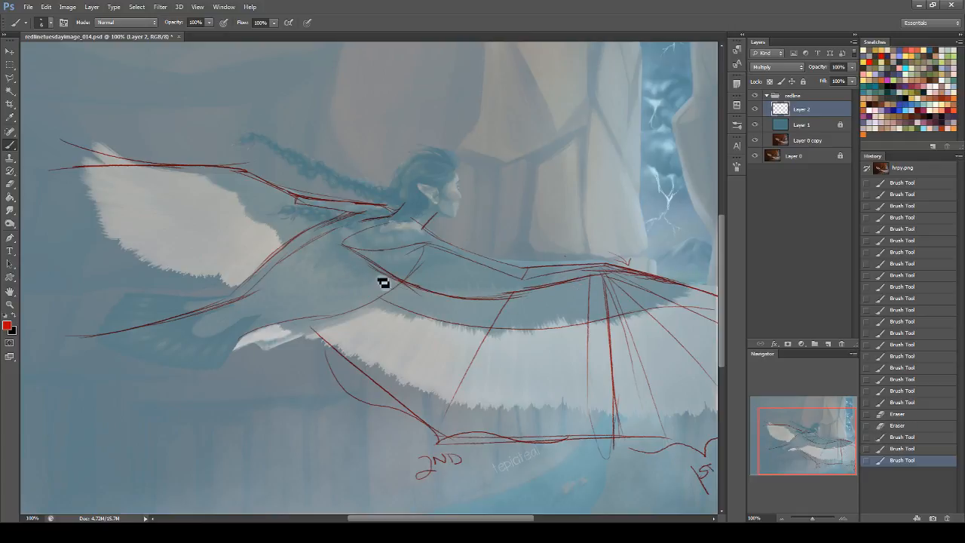
- Draw the chest line from the neck to the belly and extend the near wing's lower feather curve and trailing edge to meet it
left_click_drag(343, 250, 452, 324)
left_click_drag(435, 214, 340, 295)
mouse_move(309, 323)
left_mouse_down()
mouse_move(341, 296)
mouse_move(424, 308)
left_mouse_up()
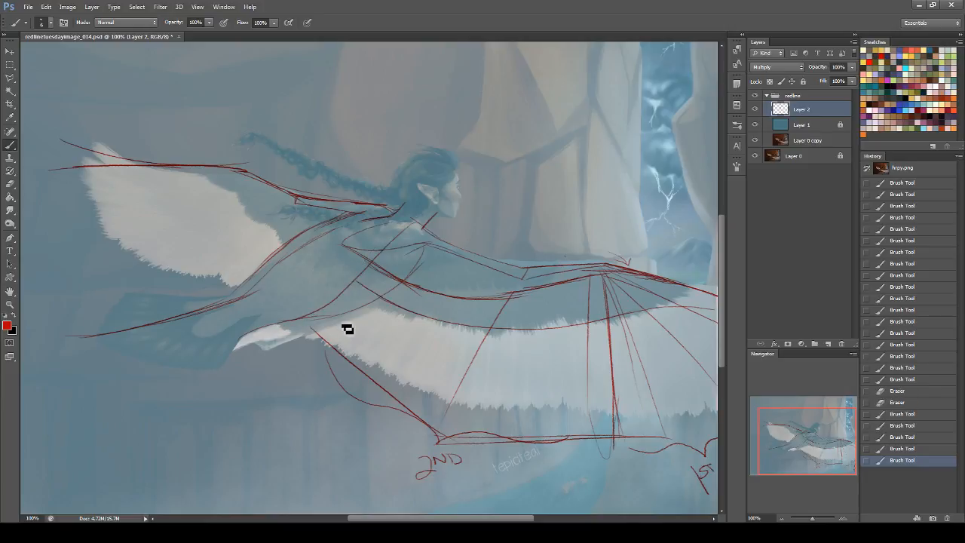
left_click_drag(308, 319, 343, 353)
left_click_drag(550, 450, 546, 444)
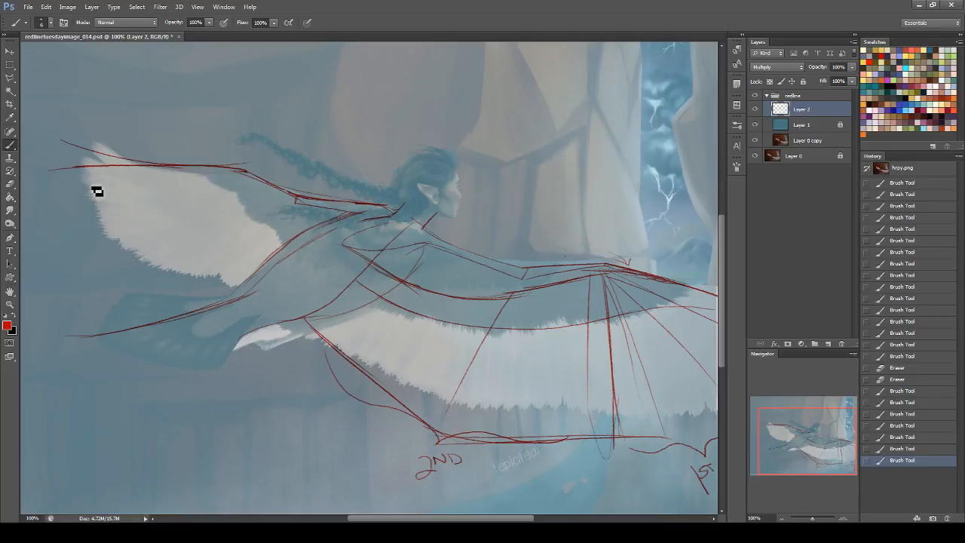
- Sketch feather guide lines across the far wing from its elbow and wrist, and outline its trailing edge
left_click_drag(291, 205, 114, 283)
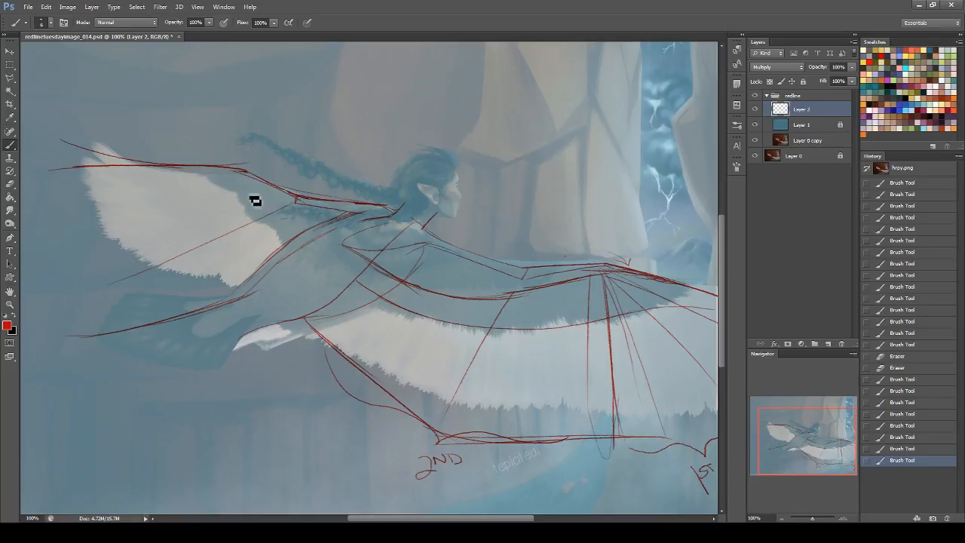
left_click_drag(245, 169, 46, 213)
key("ctrl+z")
left_click_drag(205, 181, 117, 204)
key("ctrl+z")
mouse_move(246, 172)
left_mouse_down()
mouse_move(70, 222)
mouse_move(94, 277)
mouse_move(260, 281)
left_mouse_up()
left_click_drag(76, 179, 113, 241)
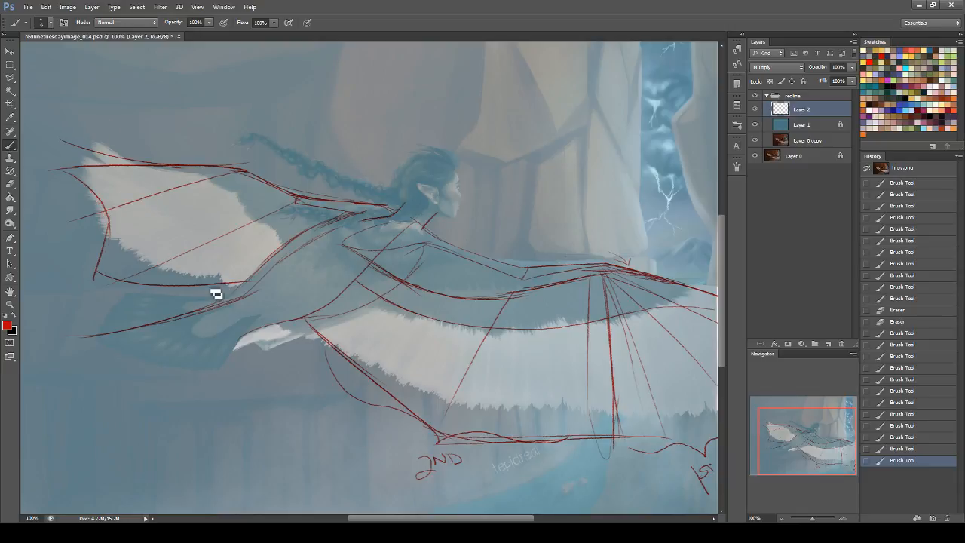
- Round off the far wing's trailing edge and extend its outline outward to a pointed tip
mouse_move(91, 218)
left_mouse_down()
mouse_move(110, 252)
mouse_move(140, 279)
left_mouse_up()
key("ctrl+z")
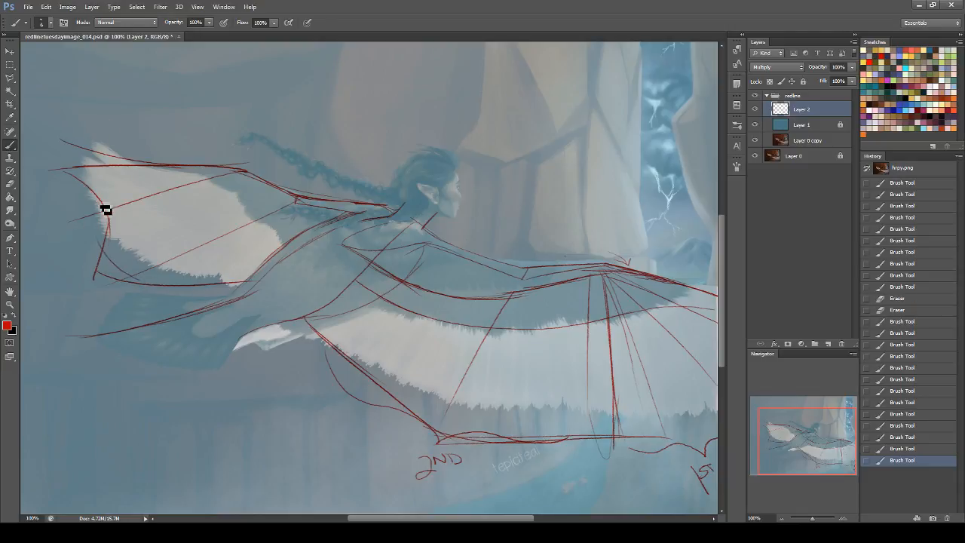
left_click_drag(37, 156, 109, 227)
scroll(197, 196, "left", 5)
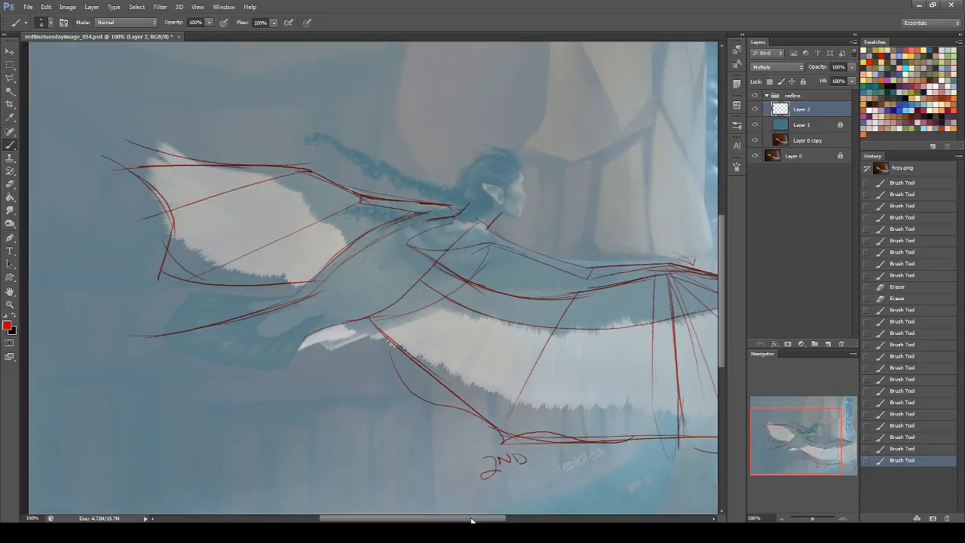
left_click_drag(121, 146, 270, 166)
left_click_drag(163, 157, 249, 162)
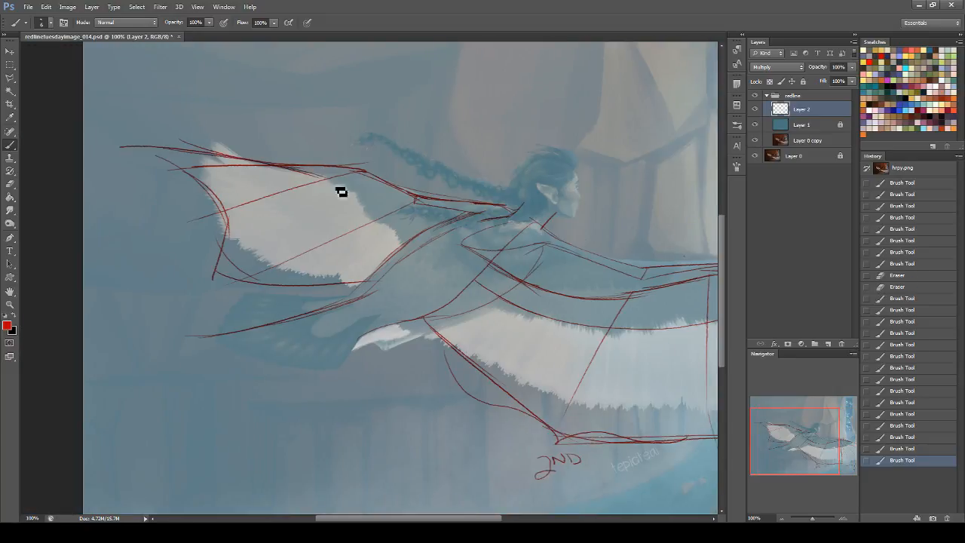
mouse_move(168, 160)
left_mouse_down()
mouse_move(242, 219)
mouse_move(234, 251)
left_mouse_up()
mouse_move(217, 200)
left_mouse_down()
mouse_move(254, 267)
mouse_move(284, 260)
mouse_move(300, 283)
left_mouse_up()
mouse_move(249, 257)
left_mouse_down()
mouse_move(365, 285)
mouse_move(613, 294)
left_mouse_up()
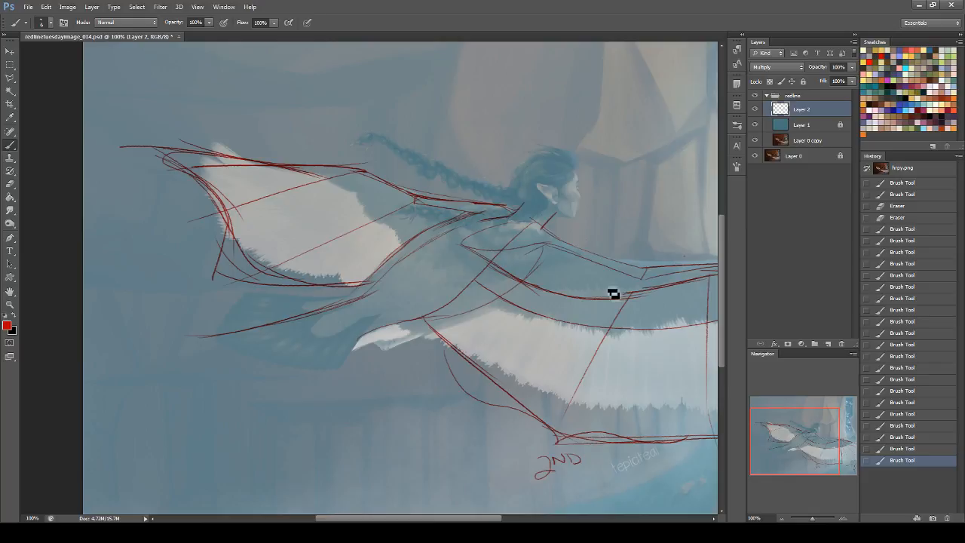
- Erase the excess lines outside the far wing's rounded outline
left_click(806, 430)
key("e")
left_click_drag(96, 175, 104, 183)
left_click(195, 286)
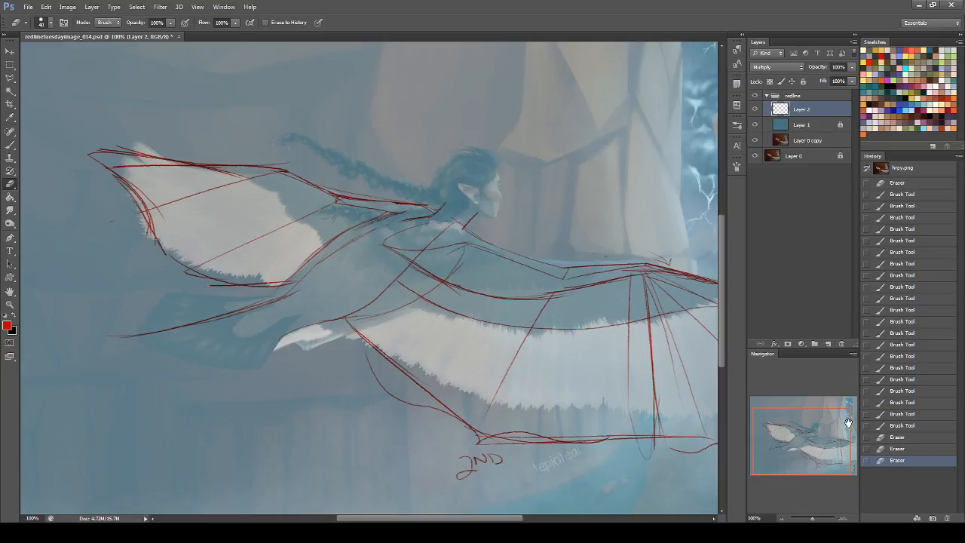
left_click(827, 429)
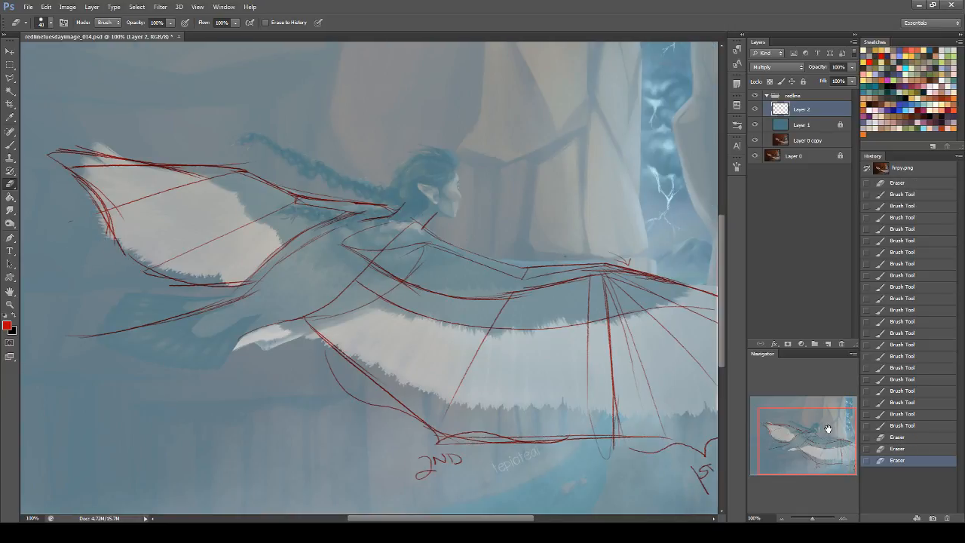
- Reinforce the near shoulder and the chest line running from neck to belly, stepping back over the excess strokes
left_click(11, 145)
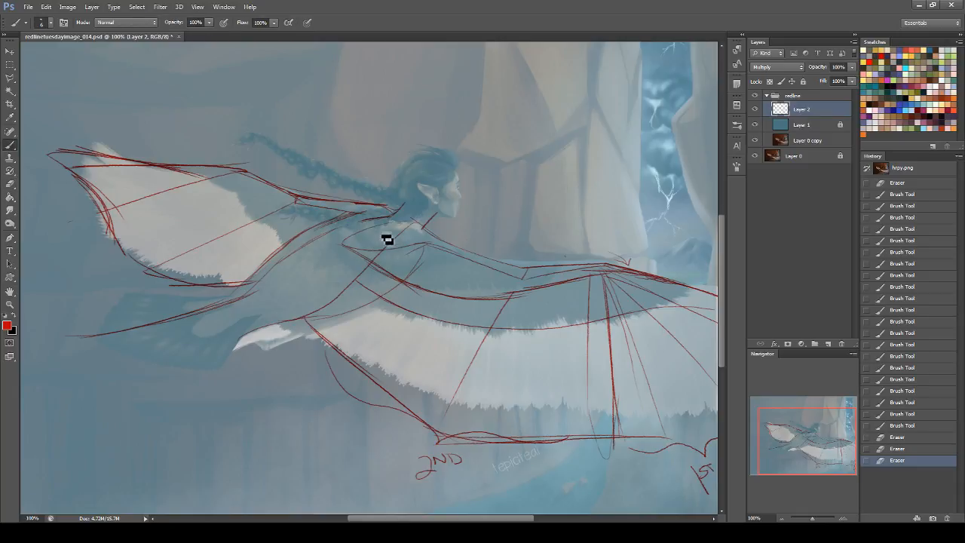
mouse_move(396, 224)
left_mouse_down()
mouse_move(354, 248)
mouse_move(363, 257)
mouse_move(435, 252)
mouse_move(406, 255)
mouse_move(460, 261)
mouse_move(454, 286)
mouse_move(373, 276)
left_mouse_up()
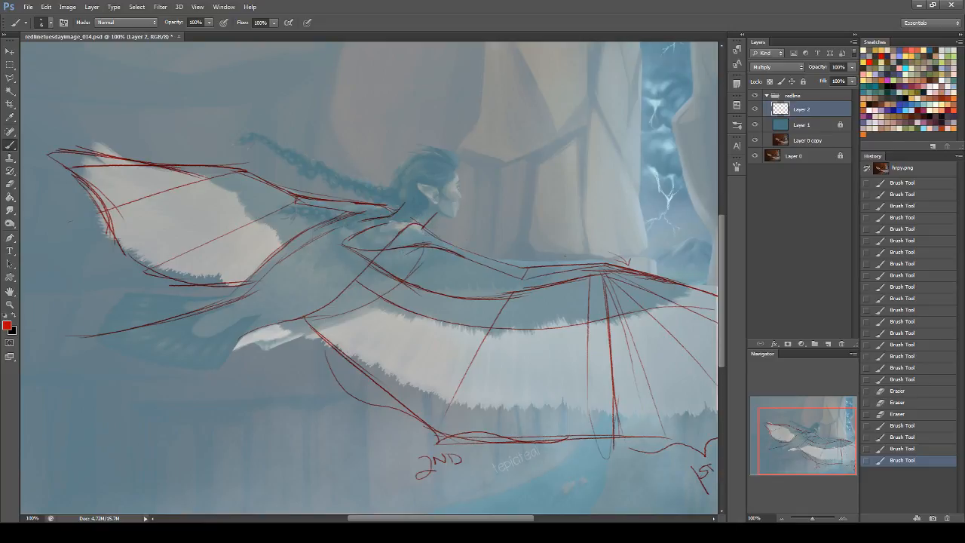
left_click_drag(434, 216, 312, 319)
left_click_drag(370, 270, 302, 321)
mouse_move(426, 242)
left_mouse_down()
mouse_move(419, 281)
mouse_move(425, 275)
left_mouse_up()
key("ctrl+z")
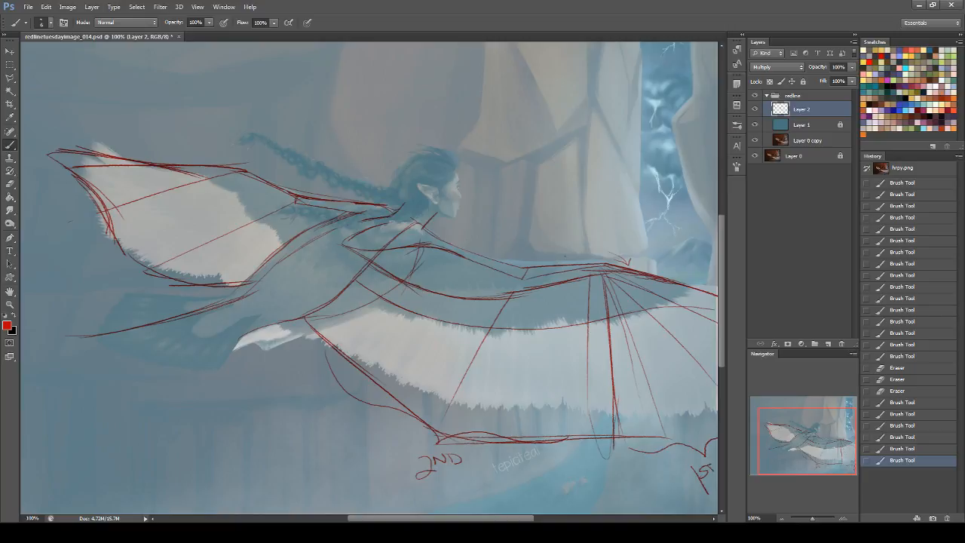
mouse_move(305, 392)
left_mouse_down()
mouse_move(417, 329)
mouse_move(402, 347)
left_mouse_up()
key("ctrl+alt+z")
key("ctrl+alt+z")
- Thicken the line from belly to neck with repeated strokes and darken the arc over the near shoulder
left_click_drag(297, 329, 382, 261)
mouse_move(309, 317)
left_mouse_down()
mouse_move(364, 283)
mouse_move(413, 233)
left_mouse_up()
left_click_drag(358, 281, 423, 222)
left_click_drag(434, 237, 413, 223)
left_click_drag(437, 240, 441, 243)
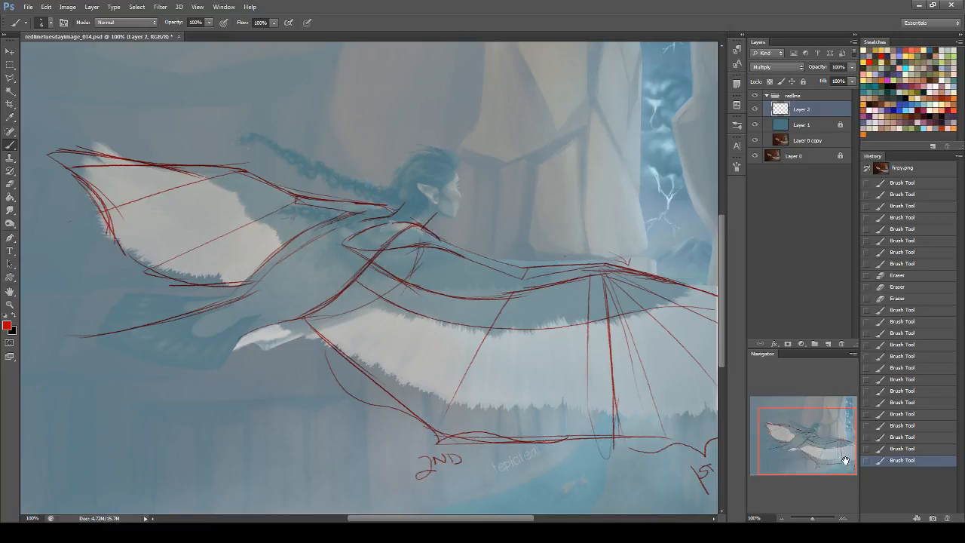
left_click_drag(304, 319, 354, 297)
- Outline the tail with a straight upper edge, a slanted end, a curved lower edge and a short closing side
mouse_move(127, 295)
left_mouse_down()
mouse_move(123, 321)
mouse_move(249, 291)
left_mouse_up()
key("ctrl+z")
left_click_drag(122, 293, 239, 294)
left_click_drag(144, 293, 233, 292)
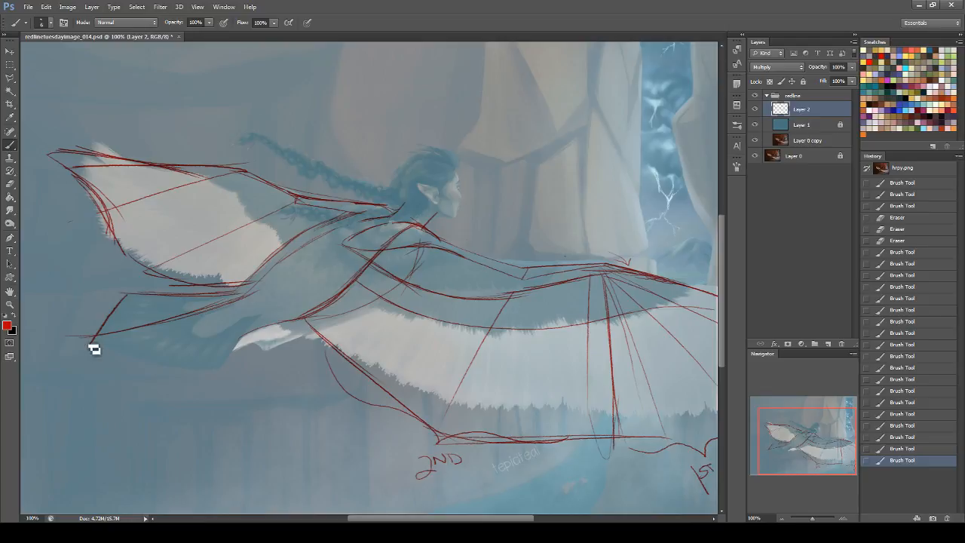
left_click_drag(94, 349, 217, 370)
left_click_drag(244, 334, 214, 371)
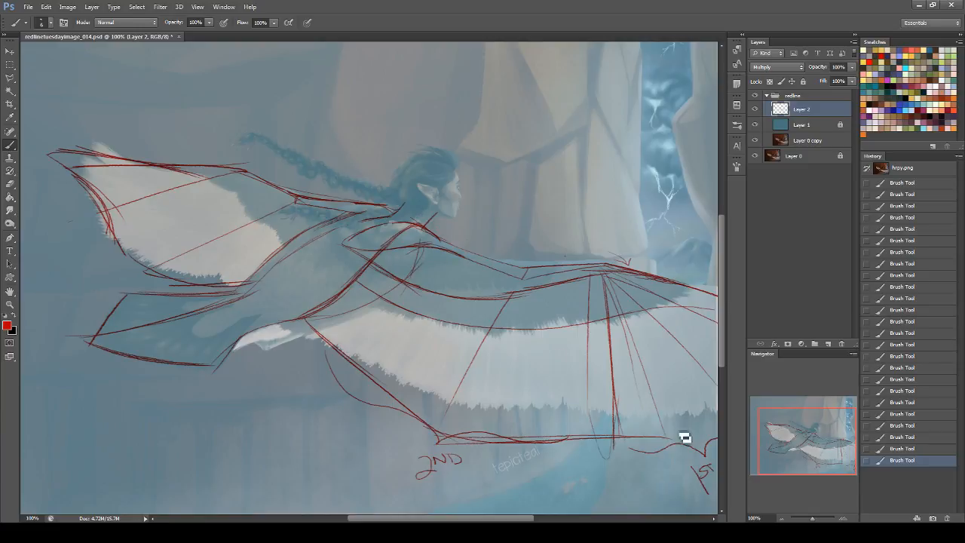
- Redraw the far wing's arm line where it meets the shoulder and erase the excess stroke above it
left_click_drag(500, 520, 526, 520)
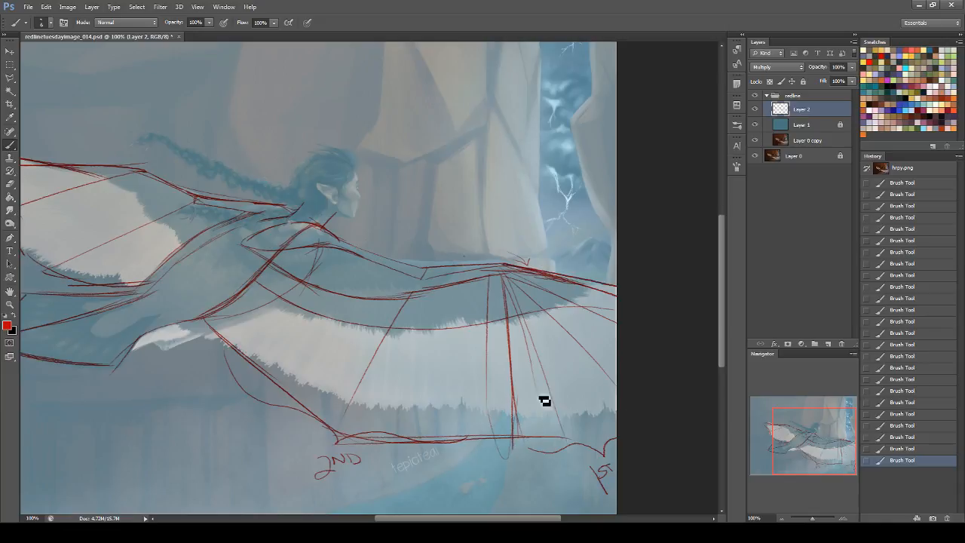
mouse_move(814, 457)
left_mouse_down()
mouse_move(801, 448)
mouse_move(811, 455)
left_mouse_up()
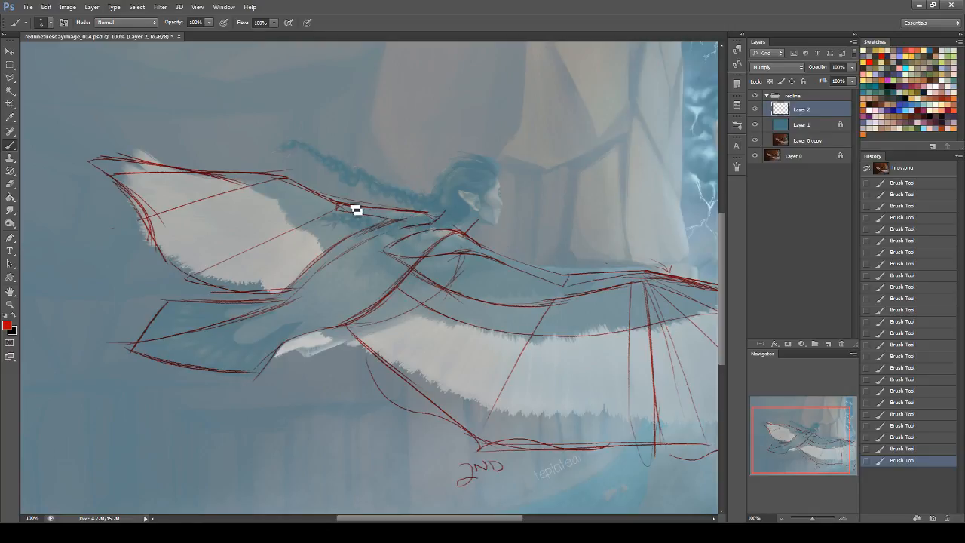
left_click_drag(405, 212, 435, 223)
left_click(10, 184)
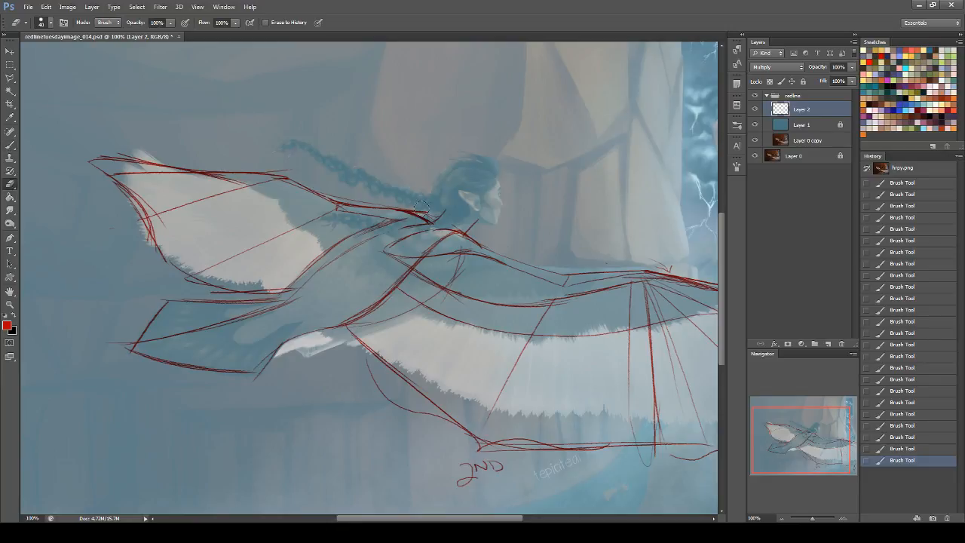
left_click_drag(803, 440, 810, 441)
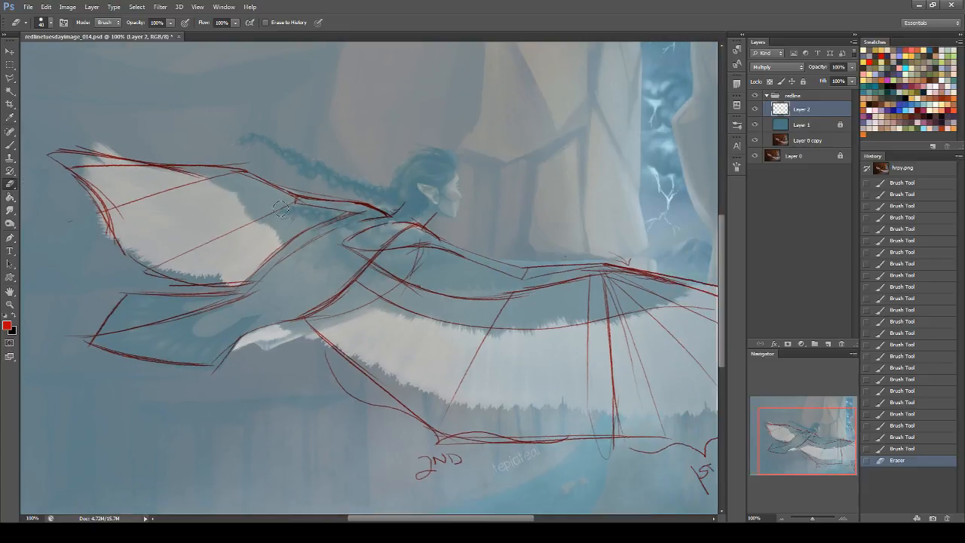
- Fill the near wing's upper band with a row of short curved feather strokes from the shoulder to the wrist
left_click(10, 145)
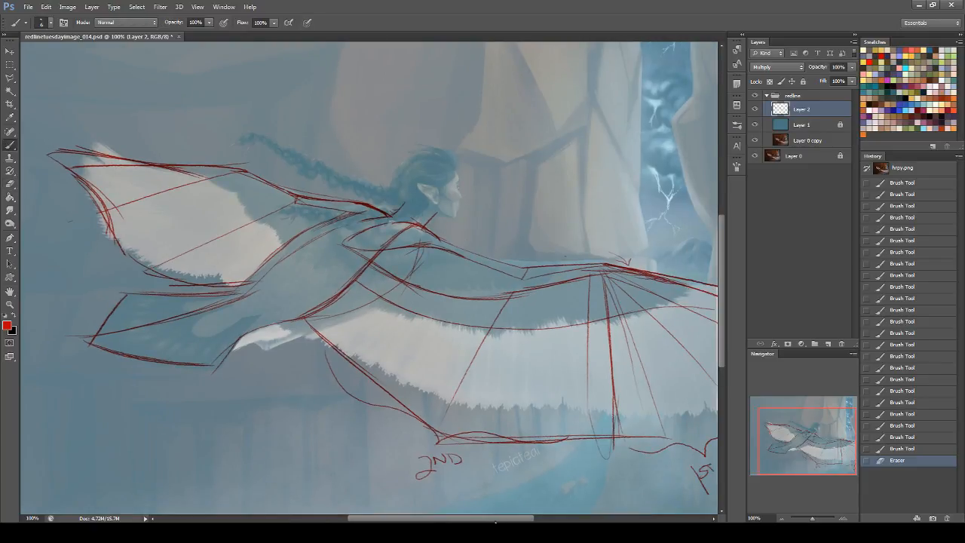
left_click_drag(505, 520, 536, 517)
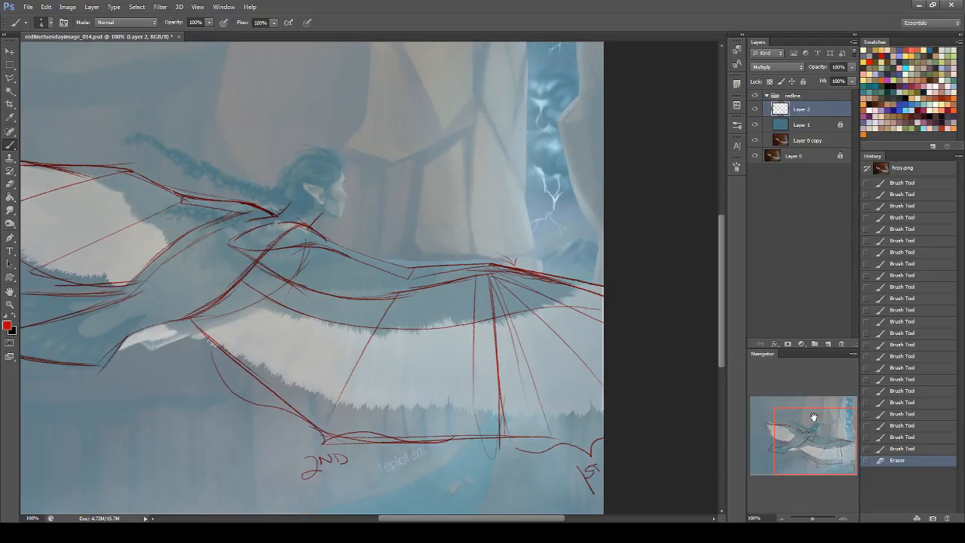
left_click_drag(814, 417, 846, 433)
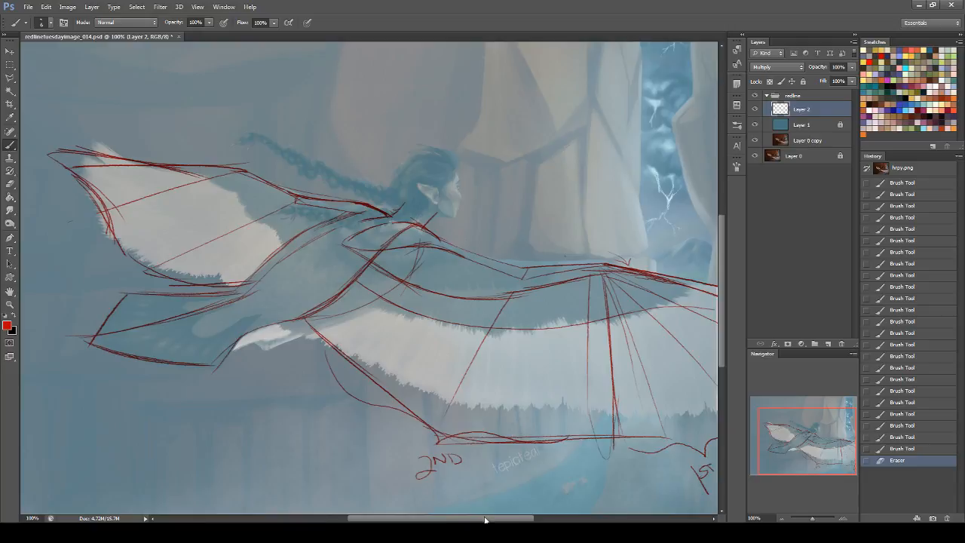
left_click_drag(484, 520, 504, 520)
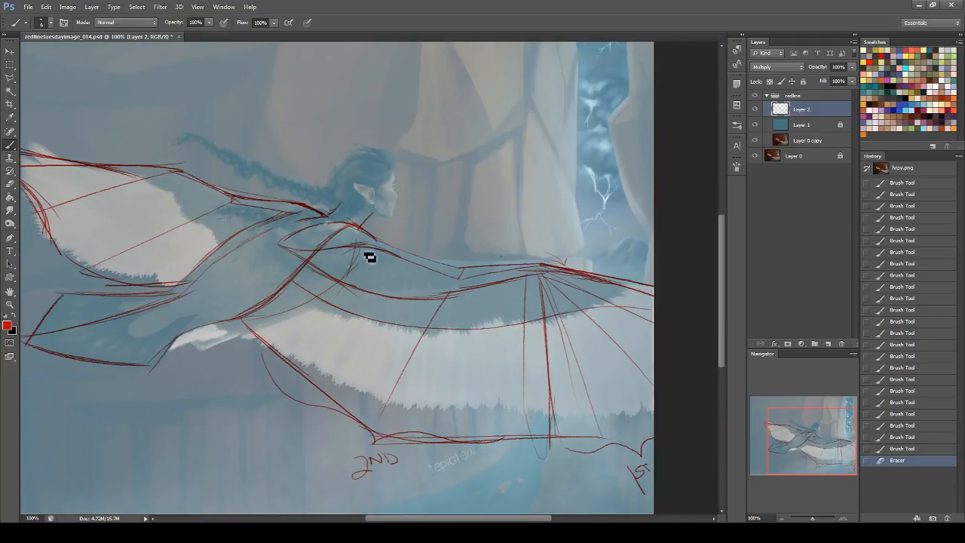
mouse_move(349, 245)
left_mouse_down()
mouse_move(376, 239)
mouse_move(344, 282)
left_mouse_up()
mouse_move(393, 248)
left_mouse_down()
mouse_move(363, 291)
mouse_move(421, 264)
mouse_move(406, 297)
left_mouse_up()
left_click_drag(434, 266, 420, 295)
mouse_move(437, 268)
left_mouse_down()
mouse_move(434, 292)
mouse_move(448, 291)
left_mouse_up()
mouse_move(460, 268)
left_mouse_down()
mouse_move(462, 286)
mouse_move(477, 285)
left_mouse_up()
mouse_move(483, 271)
left_mouse_down()
mouse_move(490, 282)
mouse_move(509, 275)
left_mouse_up()
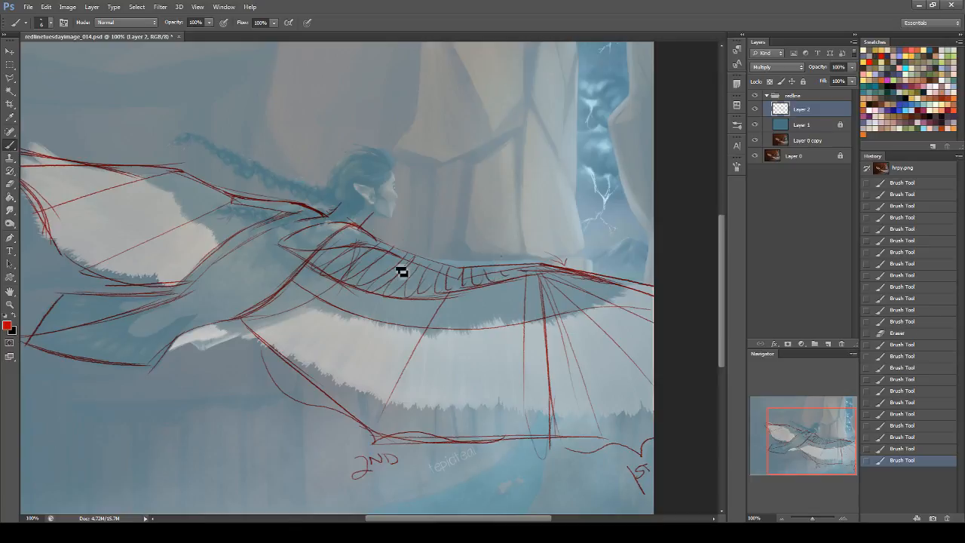
- Fill the near wing's second band with a row of longer looped feathers from the body outward past the wrist
mouse_move(318, 275)
left_mouse_down()
mouse_move(294, 288)
mouse_move(301, 294)
left_mouse_up()
mouse_move(363, 288)
left_mouse_down()
mouse_move(334, 305)
mouse_move(360, 323)
left_mouse_up()
mouse_move(407, 294)
left_mouse_down()
mouse_move(436, 300)
mouse_move(413, 324)
left_mouse_up()
left_click_drag(452, 293, 435, 330)
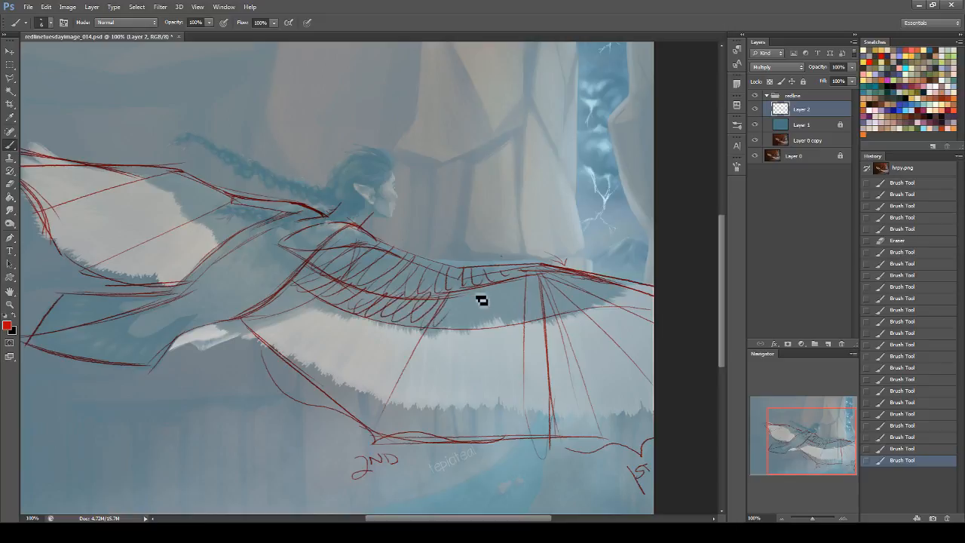
mouse_move(458, 295)
left_mouse_down()
mouse_move(481, 300)
mouse_move(473, 329)
left_mouse_up()
mouse_move(486, 291)
left_mouse_down()
mouse_move(490, 330)
mouse_move(510, 326)
left_mouse_up()
mouse_move(527, 283)
left_mouse_down()
mouse_move(546, 328)
mouse_move(556, 316)
left_mouse_up()
mouse_move(558, 280)
left_mouse_down()
mouse_move(569, 309)
mouse_move(573, 296)
mouse_move(597, 305)
left_mouse_up()
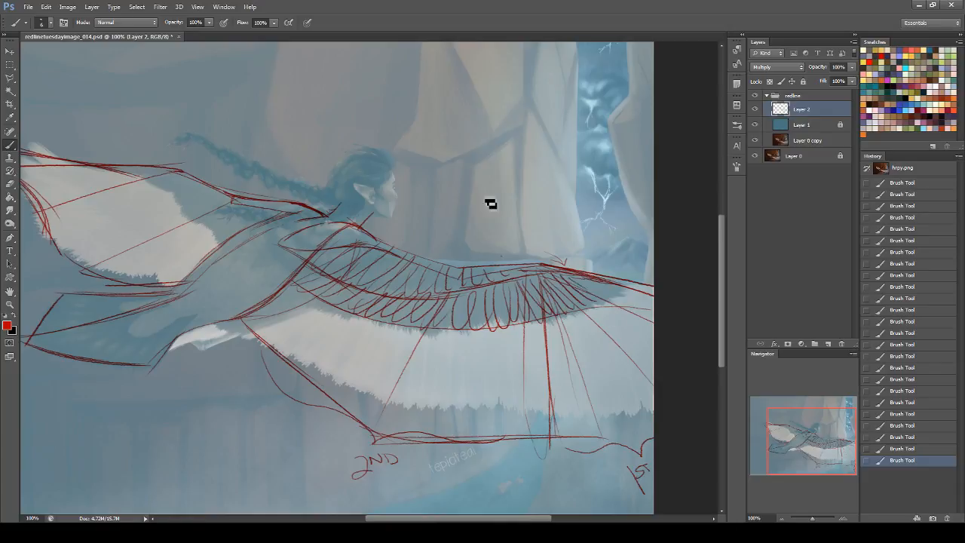
- Erase the second-row feather strokes beyond the near wing's wrist
left_click(11, 184)
mouse_move(551, 277)
left_mouse_down()
mouse_move(577, 303)
mouse_move(591, 301)
left_mouse_up()
left_click_drag(570, 280, 596, 300)
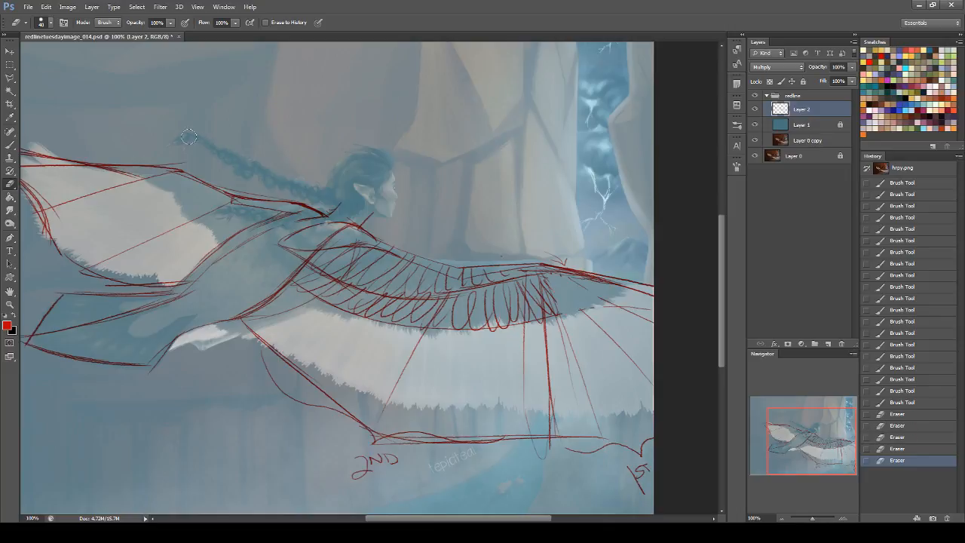
- Outline the second-row feathers tapering from the near wing's wrist toward the tip, with a heavy step edge below the wrist
left_click(11, 144)
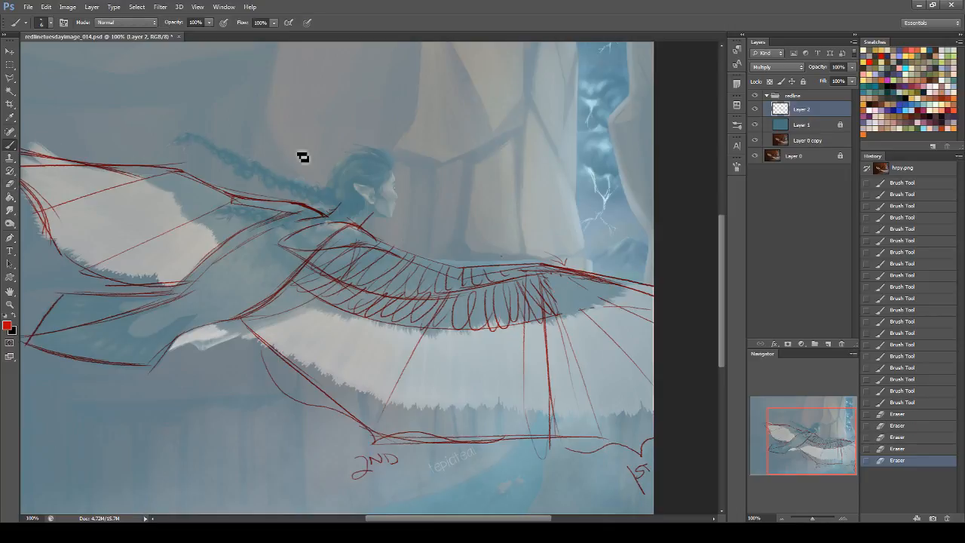
mouse_move(546, 279)
left_mouse_down()
mouse_move(579, 312)
mouse_move(562, 307)
mouse_move(591, 304)
mouse_move(572, 308)
mouse_move(579, 295)
mouse_move(552, 287)
mouse_move(570, 305)
mouse_move(660, 297)
left_mouse_up()
mouse_move(586, 305)
left_mouse_down()
mouse_move(629, 302)
mouse_move(556, 302)
left_mouse_up()
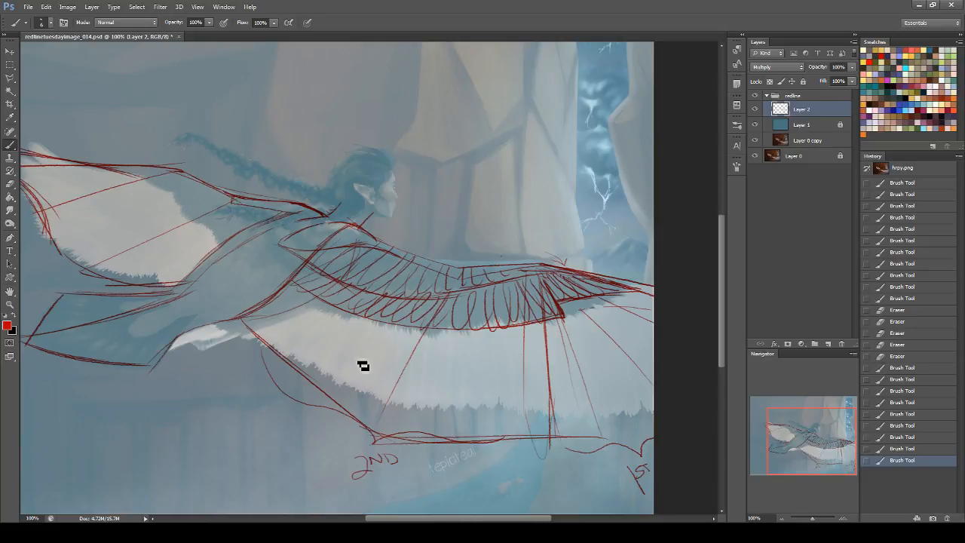
- Sketch a third row of long curved feathers on the near wing's inner section, fanning from the second row past the trailing edge
mouse_move(302, 291)
left_mouse_down()
mouse_move(235, 335)
mouse_move(309, 306)
left_mouse_up()
mouse_move(249, 342)
left_mouse_down()
mouse_move(314, 311)
mouse_move(331, 326)
mouse_move(344, 307)
left_mouse_up()
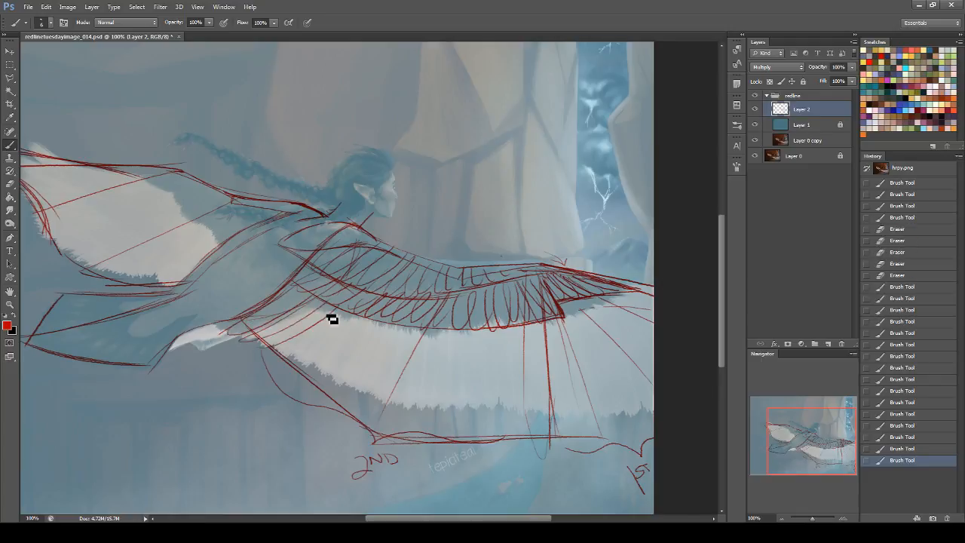
left_click_drag(285, 349, 347, 312)
left_click_drag(318, 360, 284, 367)
mouse_move(364, 316)
left_mouse_down()
mouse_move(342, 361)
mouse_move(295, 387)
left_mouse_up()
mouse_move(377, 323)
left_mouse_down()
mouse_move(379, 334)
mouse_move(301, 409)
left_mouse_up()
mouse_move(390, 325)
left_mouse_down()
mouse_move(389, 351)
mouse_move(329, 419)
left_mouse_up()
left_click_drag(403, 343, 355, 426)
left_click_drag(423, 328, 369, 444)
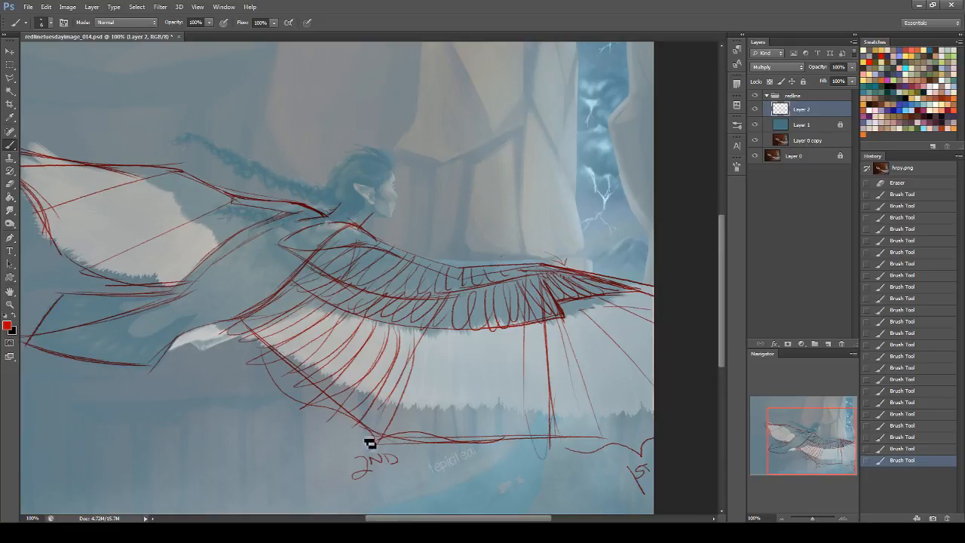
- Try long feather strokes across the middle of the near wing and erase them
mouse_move(435, 338)
left_mouse_down()
mouse_move(420, 456)
mouse_move(446, 427)
left_mouse_up()
left_click_drag(472, 335, 476, 445)
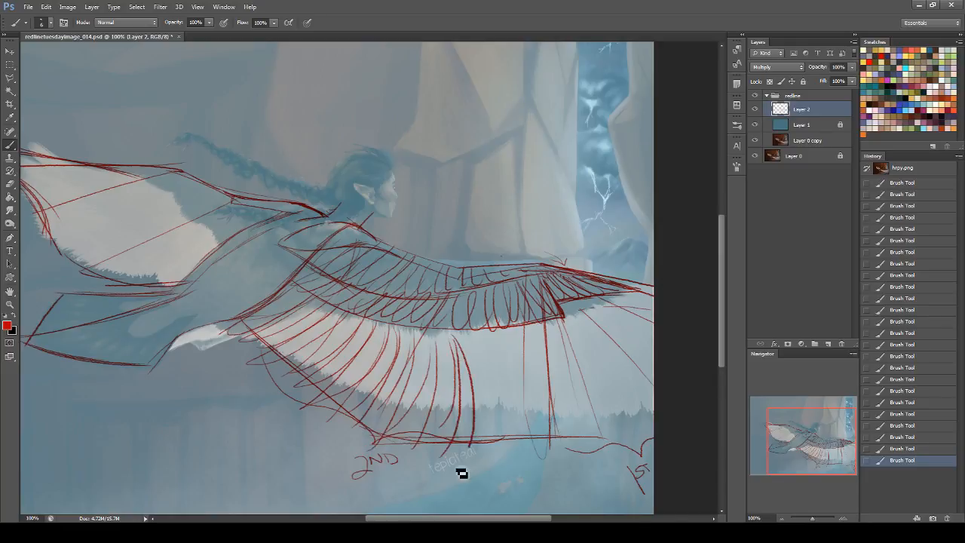
left_click_drag(490, 336, 485, 435)
mouse_move(394, 330)
left_mouse_down()
mouse_move(344, 458)
mouse_move(456, 342)
left_mouse_up()
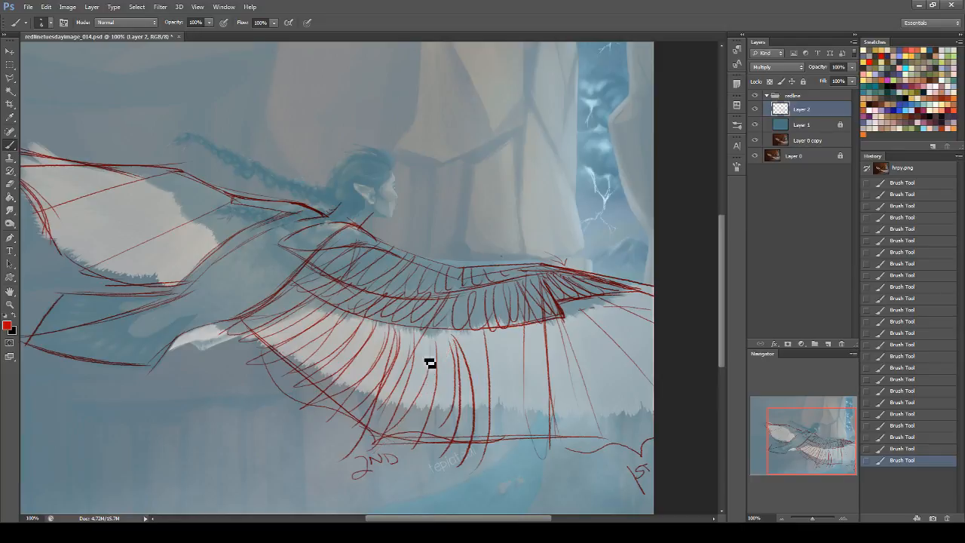
mouse_move(425, 339)
left_mouse_down()
mouse_move(361, 465)
mouse_move(400, 462)
left_mouse_up()
left_click_drag(487, 336, 423, 463)
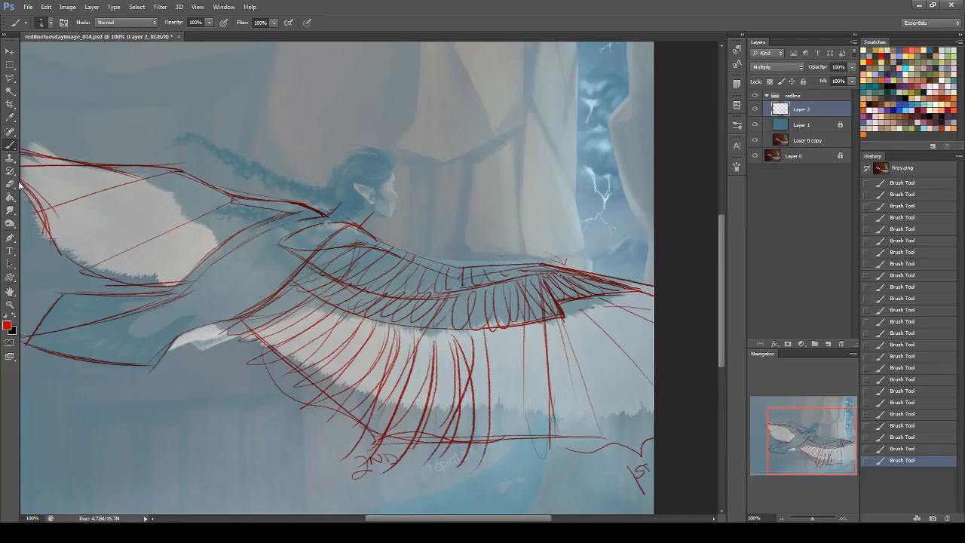
left_click(11, 184)
mouse_move(408, 371)
left_mouse_down()
mouse_move(396, 435)
mouse_move(474, 378)
mouse_move(486, 348)
left_mouse_up()
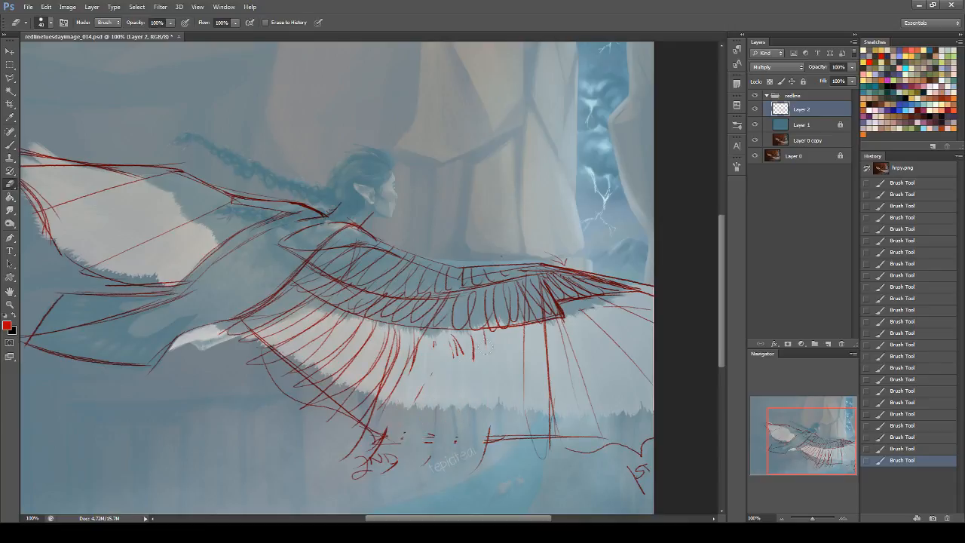
- Strengthen the dividing line from the near wing's wrist down to the trailing edge, undoing the stray stroke beside it
left_click(9, 144)
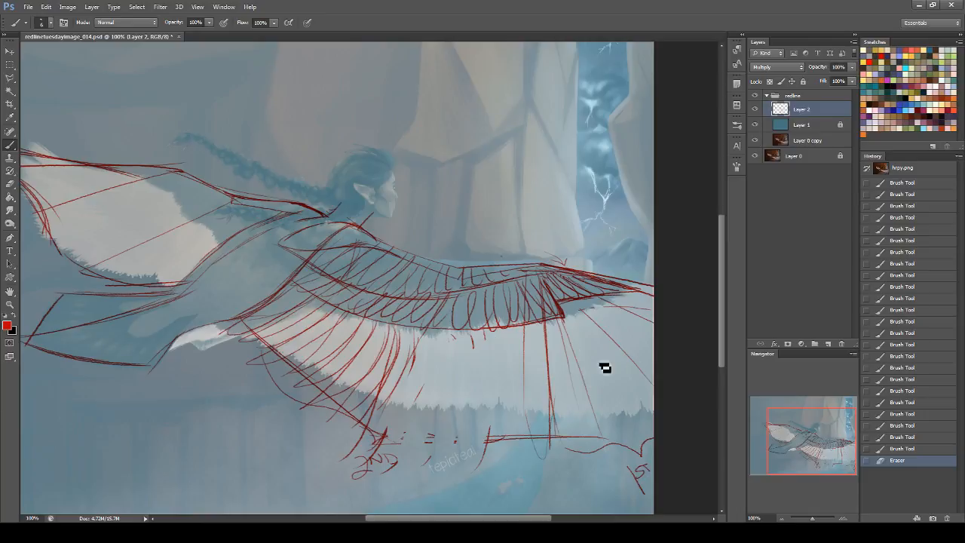
left_click_drag(560, 307, 601, 452)
left_click_drag(562, 331, 622, 471)
key("ctrl+z")
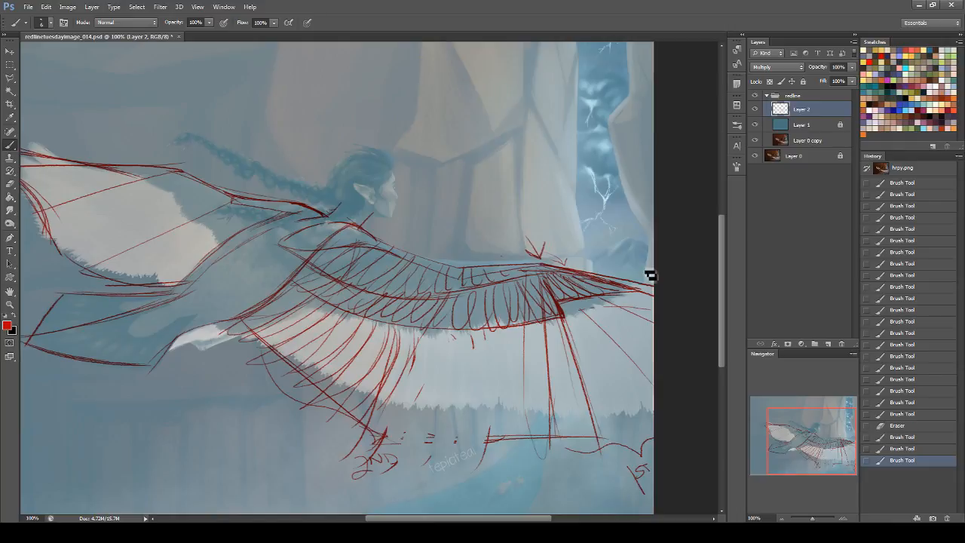
- Try several lines fanning from below the near wing's wrist toward the outer trailing edge, undoing each one
left_click_drag(564, 321, 630, 456)
key("ctrl+z")
key("ctrl+z")
key("ctrl+z")
left_click_drag(565, 324, 626, 460)
key("ctrl+z")
left_click_drag(567, 325, 606, 436)
key("ctrl+z")
- Try a sweeping S-shaped trailing edge from the body to the near wing's tip and undo it
mouse_move(226, 338)
left_mouse_down()
mouse_move(520, 367)
mouse_move(696, 312)
left_mouse_up()
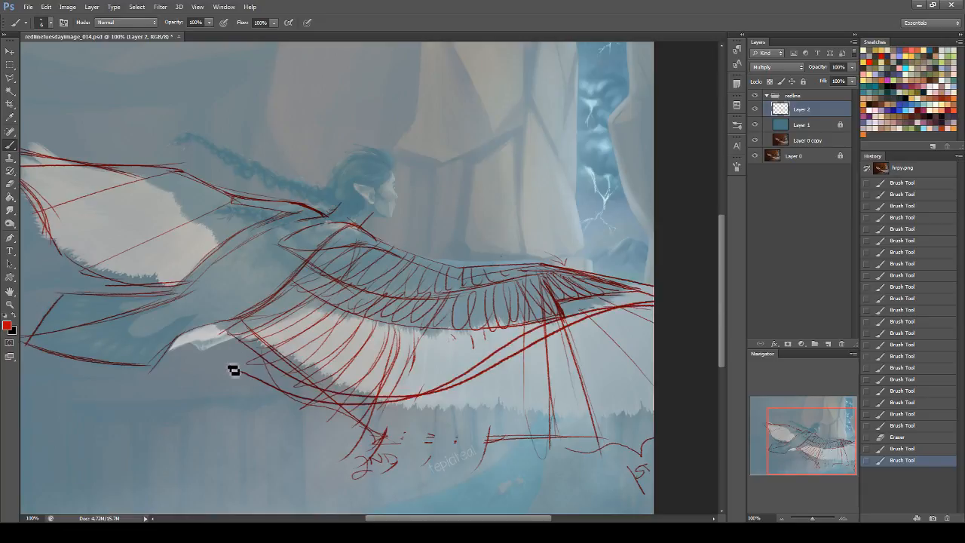
key("ctrl+z")
mouse_move(536, 276)
left_mouse_down()
mouse_move(490, 319)
mouse_move(506, 323)
mouse_move(549, 277)
mouse_move(525, 316)
mouse_move(564, 315)
mouse_move(558, 327)
mouse_move(539, 254)
mouse_move(591, 263)
mouse_move(617, 311)
left_mouse_up()
key("ctrl+z")
key("ctrl+z")
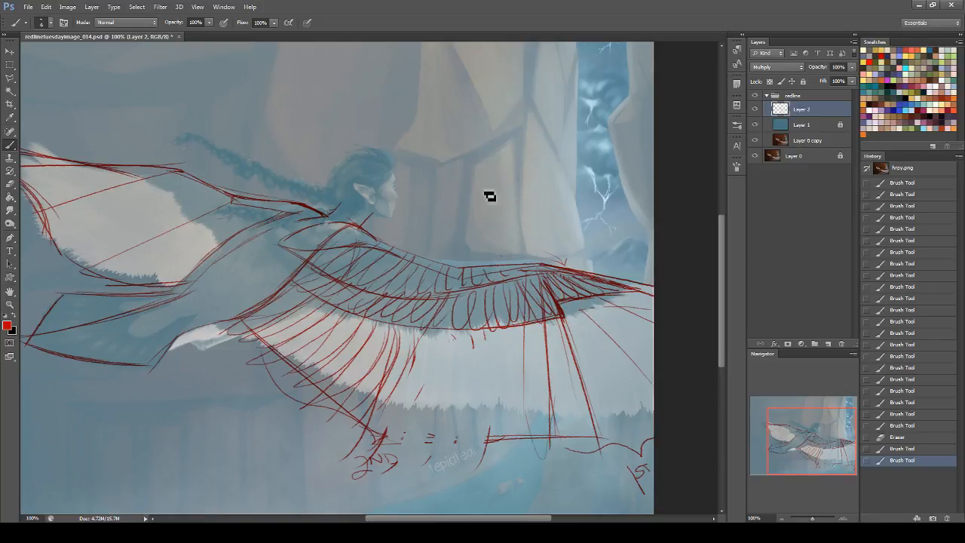
- Try a feather stroke, a curved arrow below the body and diagonal direction lines, undoing each one
left_click_drag(439, 346, 390, 452)
key("ctrl+z")
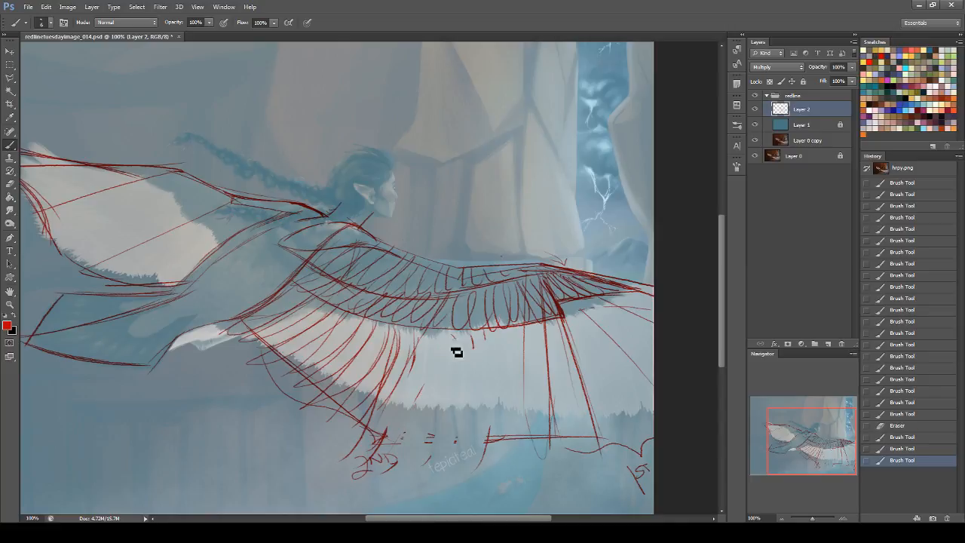
mouse_move(176, 384)
left_mouse_down()
mouse_move(276, 435)
mouse_move(241, 448)
left_mouse_up()
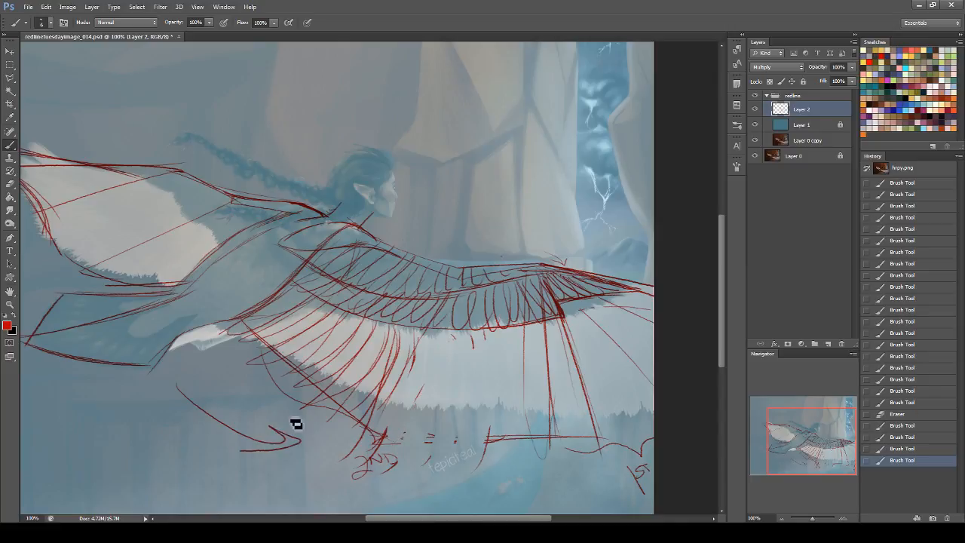
key("ctrl+z")
mouse_move(463, 217)
left_mouse_down()
mouse_move(217, 446)
mouse_move(293, 449)
left_mouse_up()
key("ctrl+z")
mouse_move(377, 430)
left_mouse_down()
mouse_move(491, 204)
mouse_move(490, 222)
left_mouse_up()
key("ctrl+z")
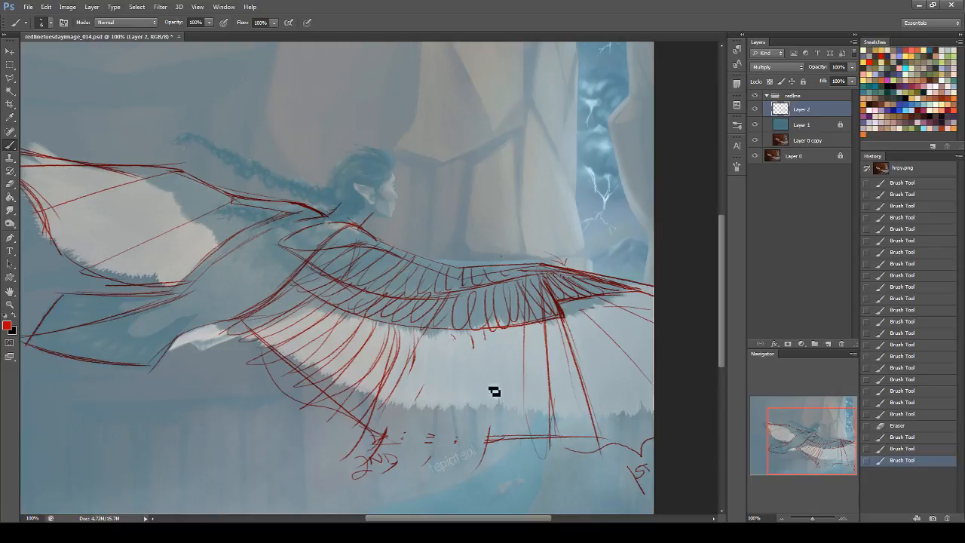
- Fill the near wing's middle section with long feather lines from the second row to the trailing edge, up to the wrist divider
mouse_move(448, 320)
left_mouse_down()
mouse_move(415, 410)
mouse_move(420, 451)
left_mouse_up()
mouse_move(477, 331)
left_mouse_down()
mouse_move(437, 431)
mouse_move(489, 452)
left_mouse_up()
left_click_drag(516, 324, 506, 452)
mouse_move(530, 317)
left_mouse_down()
mouse_move(524, 454)
mouse_move(535, 443)
mouse_move(560, 334)
mouse_move(599, 439)
left_mouse_up()
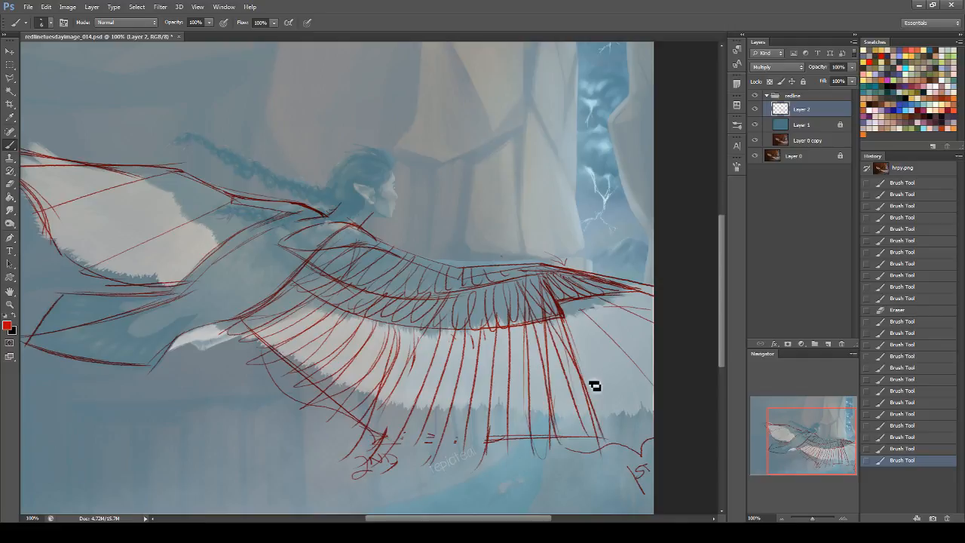
- Redraw the near wing's trailing edge from the body around the lower corner to the wrist divider
mouse_move(251, 360)
left_mouse_down()
mouse_move(377, 445)
mouse_move(555, 433)
left_mouse_up()
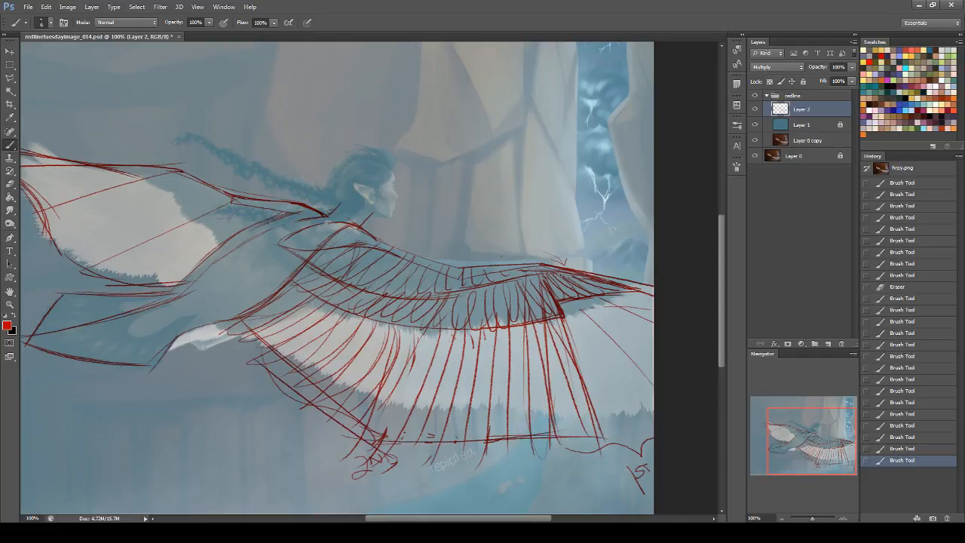
key("ctrl+z")
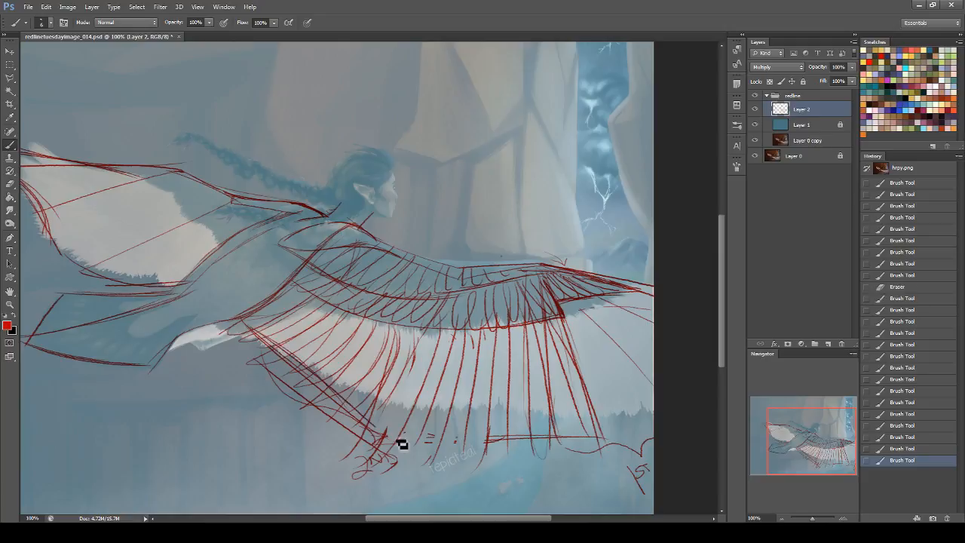
left_click_drag(265, 334, 379, 428)
mouse_move(401, 434)
left_mouse_down()
mouse_move(506, 436)
mouse_move(591, 429)
left_mouse_up()
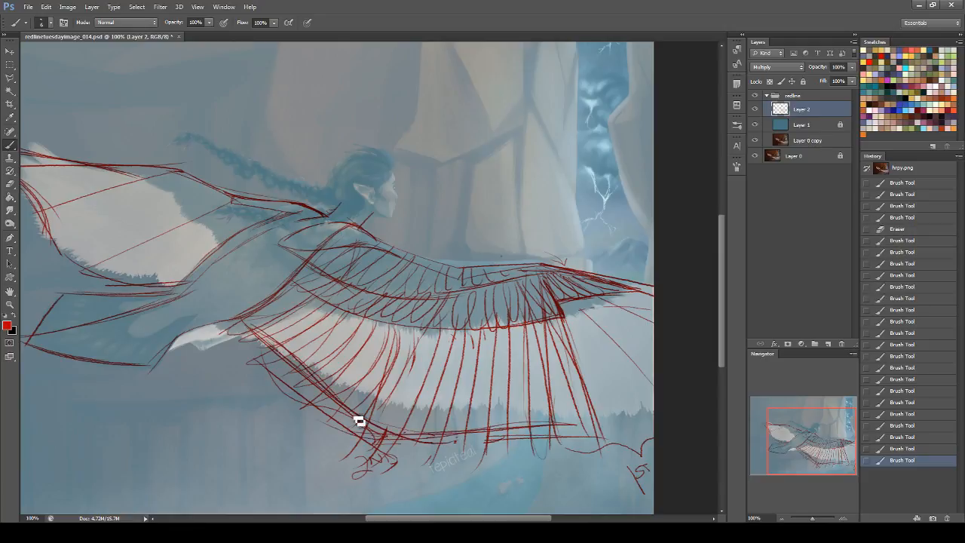
- Erase the feather ends beyond the near wing's trailing edge, the extra corner strokes and the "2ND" label
left_click(11, 183)
mouse_move(260, 353)
left_mouse_down()
mouse_move(396, 466)
mouse_move(407, 426)
left_mouse_up()
left_click_drag(482, 446, 534, 445)
left_click_drag(410, 440, 562, 456)
left_click_drag(497, 432, 516, 448)
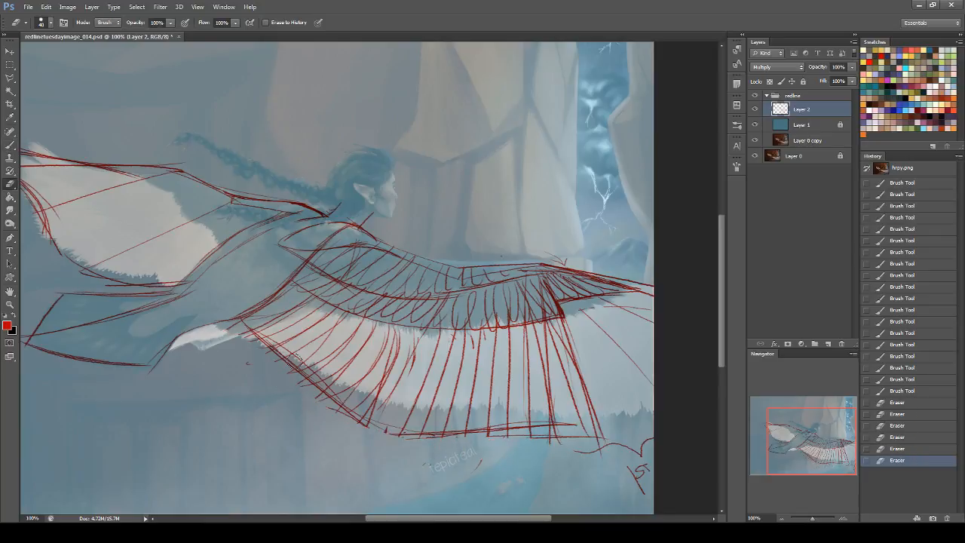
left_click_drag(323, 391, 393, 433)
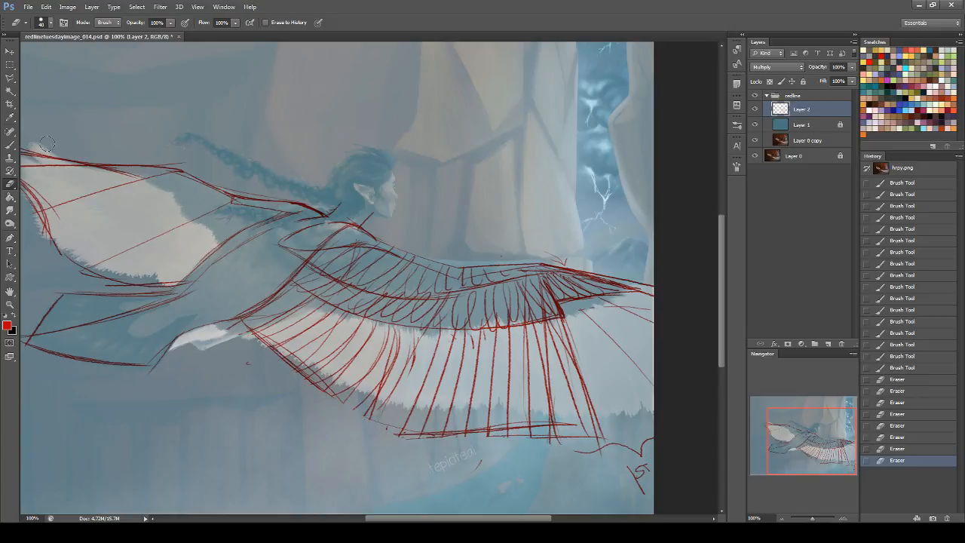
- Go over the near wing's long feathers from the body to the wrist with a larger brush of size 9
left_click(9, 145)
key("bracketright")
key("bracketright")
key("bracketright")
key("bracketleft")
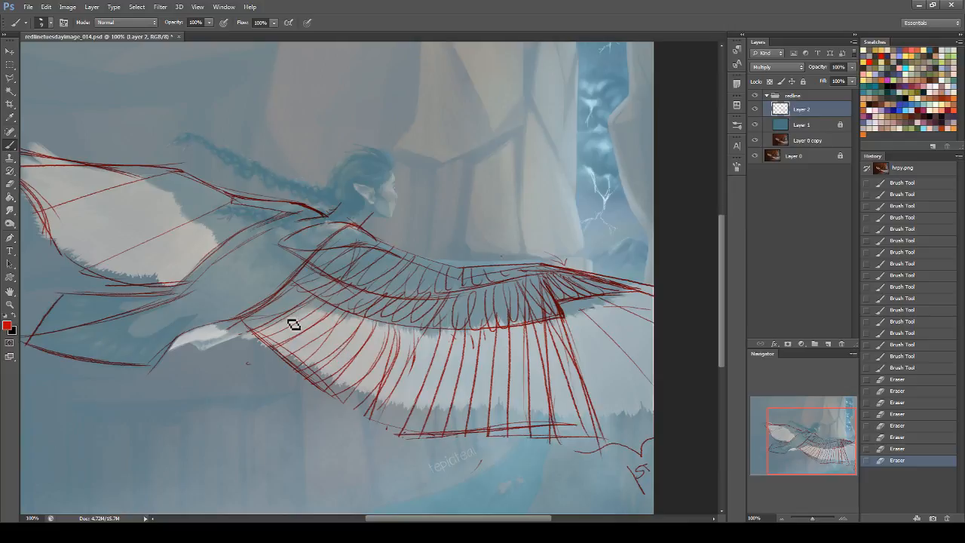
left_click_drag(348, 337, 308, 391)
left_click_drag(390, 334, 324, 415)
left_click_drag(418, 330, 336, 442)
left_click_drag(381, 332, 328, 449)
mouse_move(430, 330)
left_mouse_down()
mouse_move(412, 407)
mouse_move(347, 452)
left_mouse_up()
mouse_move(449, 336)
left_mouse_down()
mouse_move(388, 434)
mouse_move(401, 462)
left_mouse_up()
left_click_drag(445, 406, 373, 463)
left_click_drag(473, 338, 454, 440)
left_click_drag(524, 331, 512, 428)
left_click_drag(545, 343, 523, 403)
- Draw a heavy trailing edge from the body to the near wing's lower corner and across beneath the wrist
mouse_move(249, 334)
left_mouse_down()
mouse_move(374, 442)
mouse_move(591, 432)
left_mouse_up()
left_click_drag(417, 452, 581, 428)
left_click_drag(261, 349, 373, 452)
key("ctrl+z")
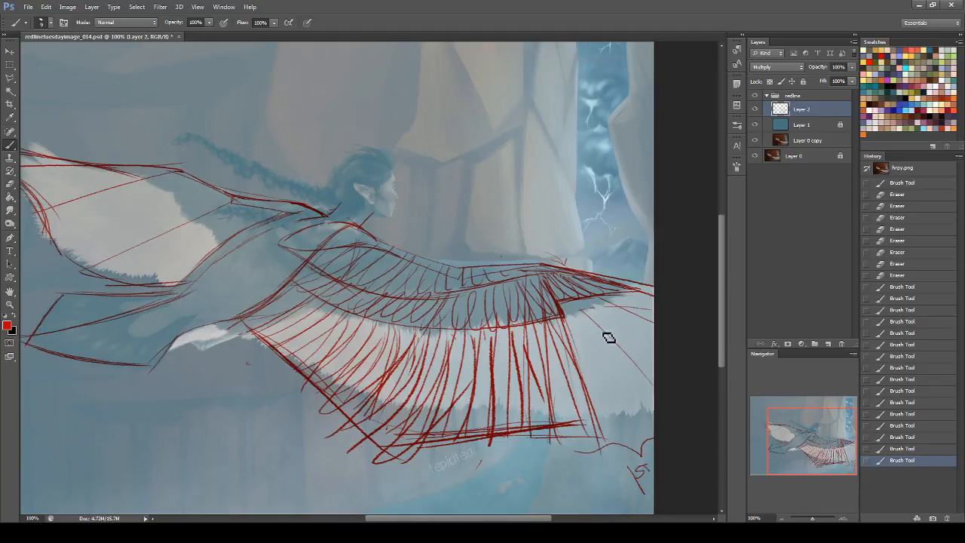
left_click_drag(241, 323, 329, 413)
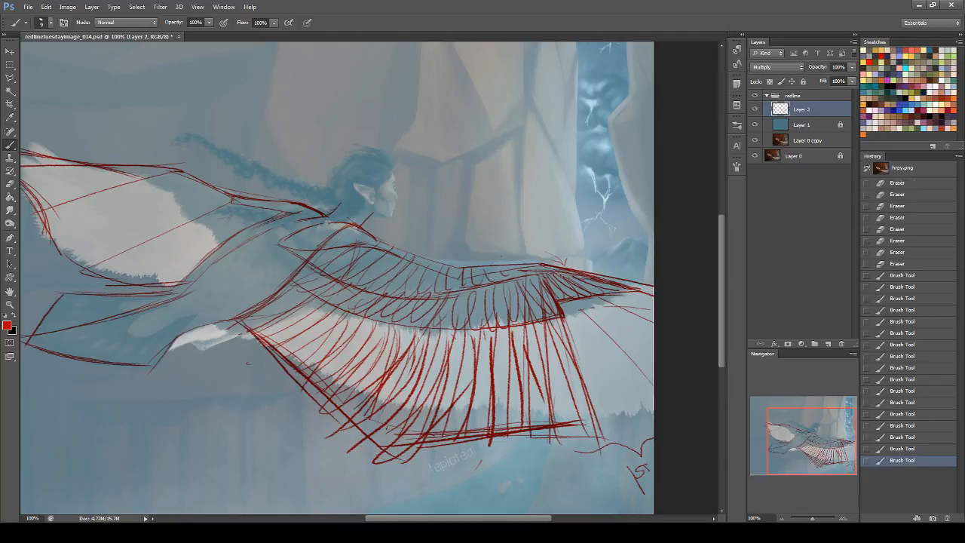
left_click_drag(294, 376, 374, 456)
mouse_move(361, 456)
left_mouse_down()
mouse_move(410, 442)
mouse_move(595, 427)
left_mouse_up()
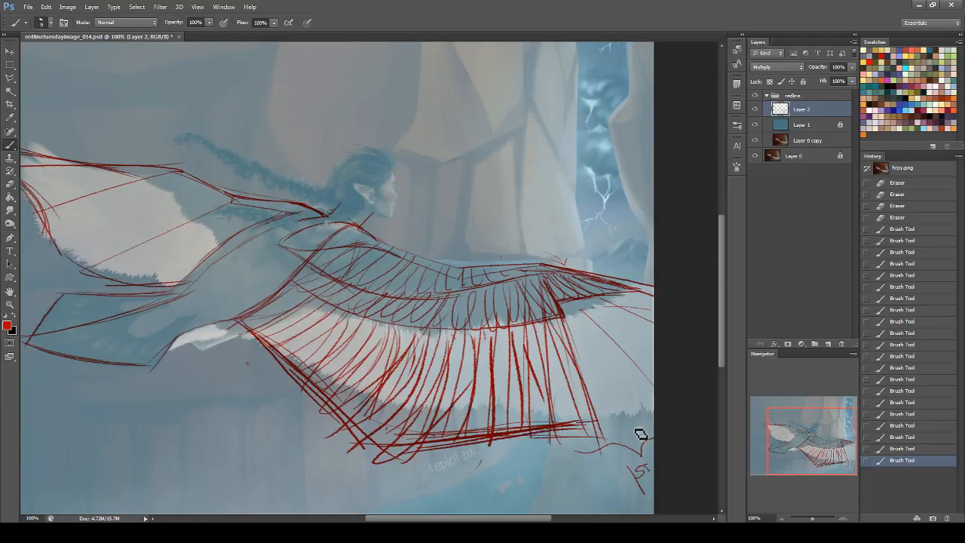
- Extend the trailing edge toward the near wing's tip and add long primary feathers fanning out from the wrist
mouse_move(588, 424)
left_mouse_down()
mouse_move(638, 430)
mouse_move(645, 441)
left_mouse_up()
mouse_move(566, 317)
left_mouse_down()
mouse_move(653, 444)
mouse_move(653, 419)
left_mouse_up()
left_click_drag(592, 301, 653, 377)
left_click_drag(577, 346, 614, 422)
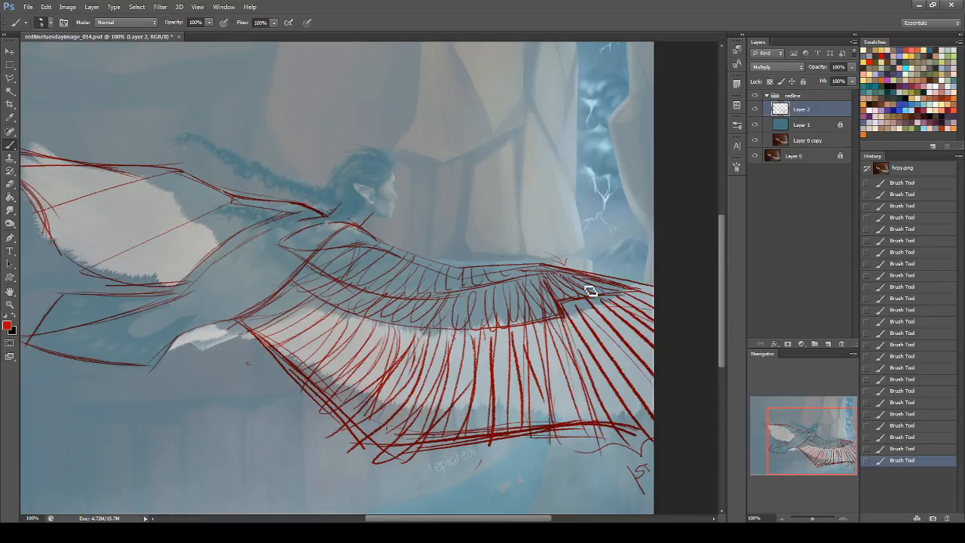
- Lasso the far wing's line work and transform it upward, skewed to about 96% width and 112% height, then deselect it
left_click_drag(337, 213, 457, 292)
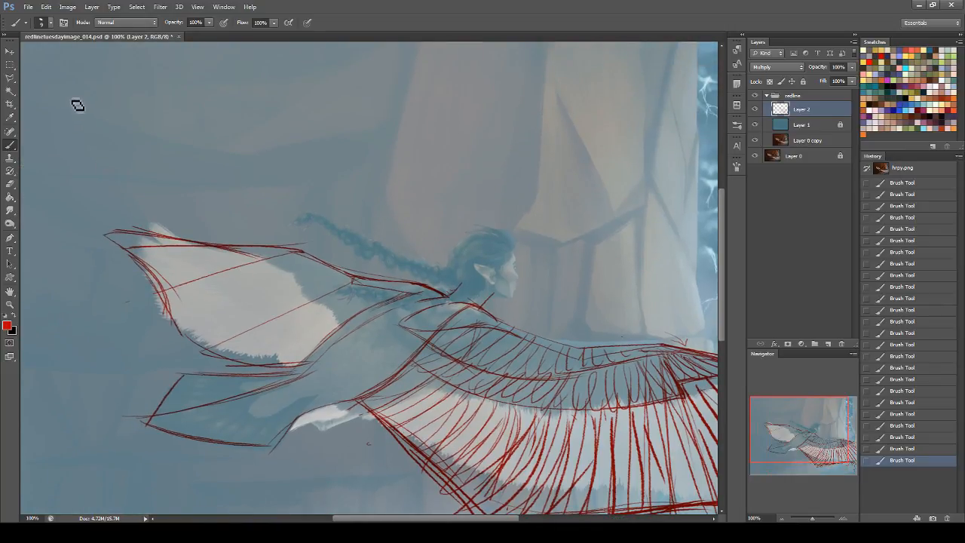
left_click_drag(8, 77, 44, 80)
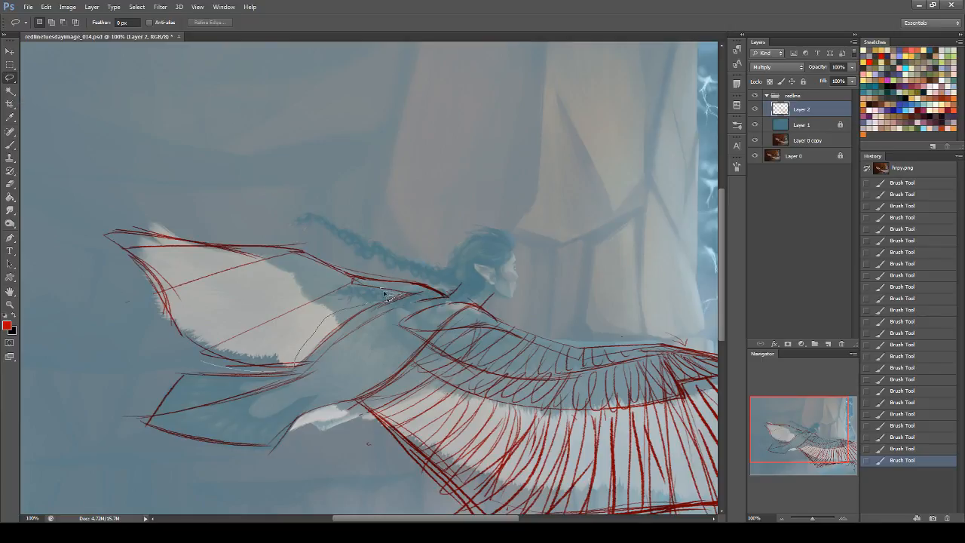
left_click_drag(307, 234, 128, 287)
left_click_drag(202, 363, 407, 295)
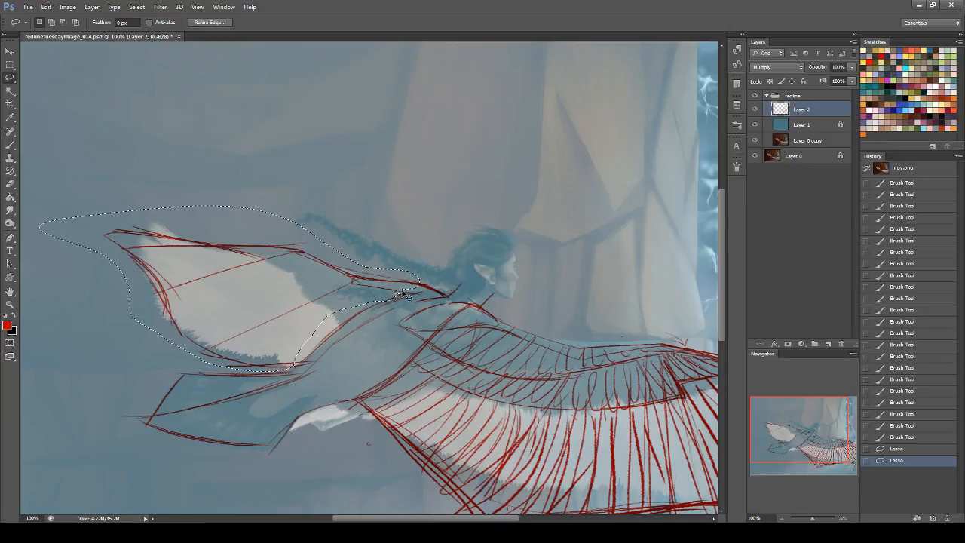
key("ctrl+t")
left_click_drag(45, 287, 70, 256)
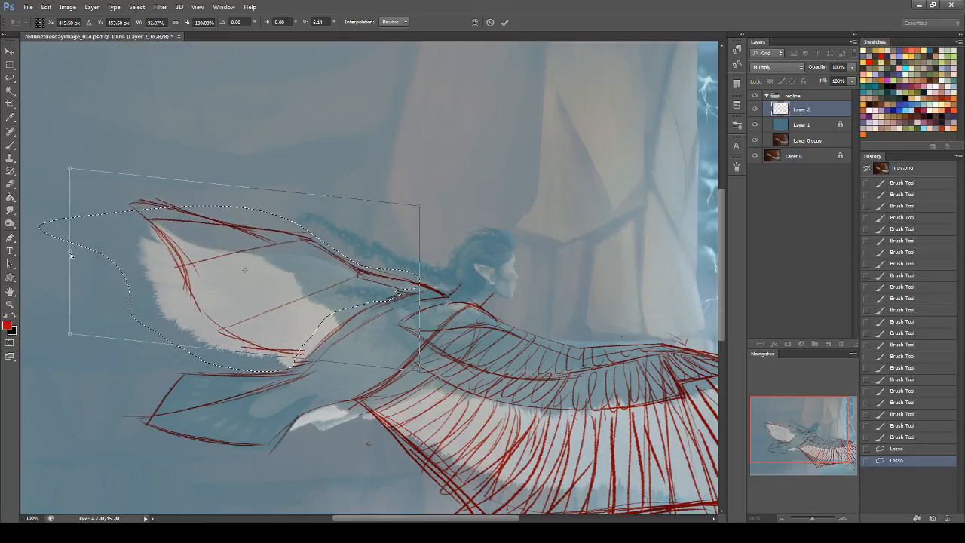
left_click_drag(69, 167, 59, 144)
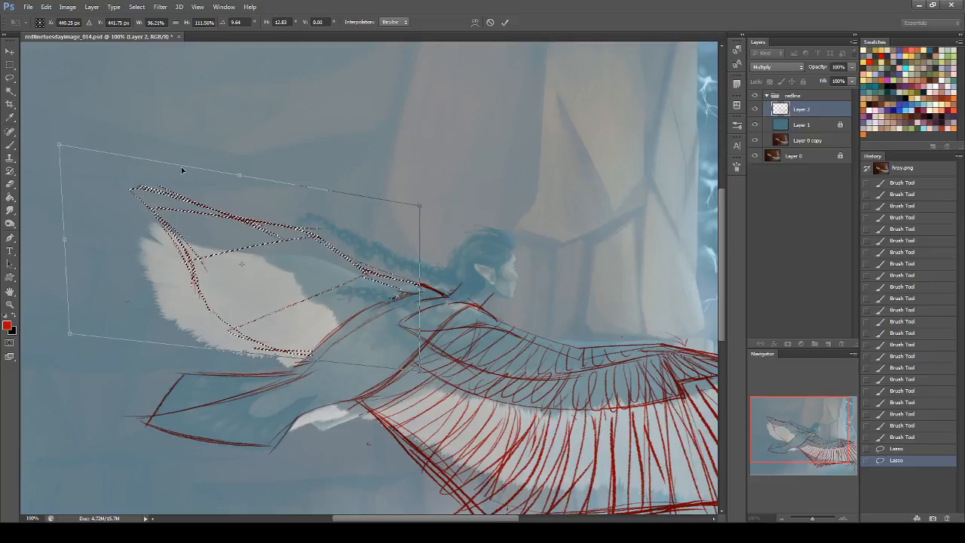
key("Return")
key("ctrl+d")
- Brush short strokes joining the far wing's lower arm line to the shoulder
key("b")
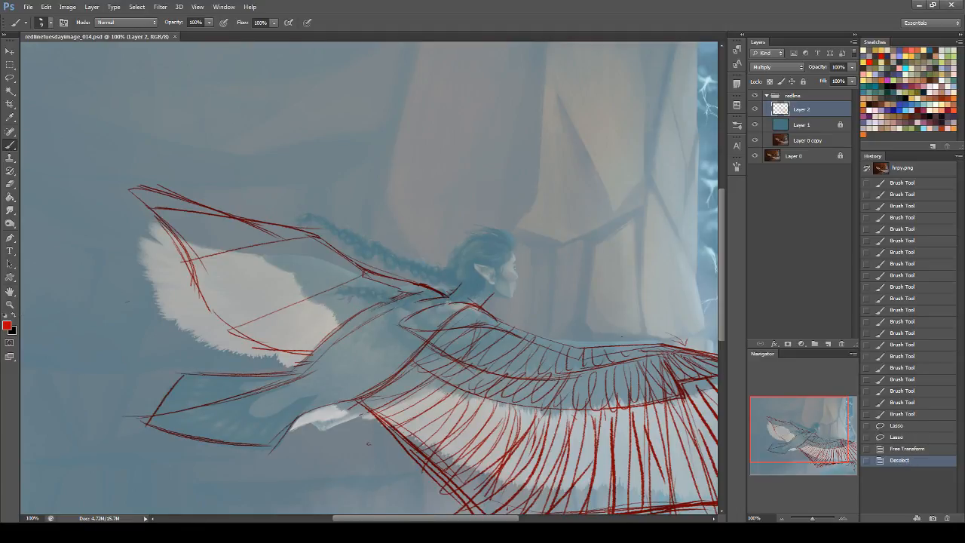
left_click_drag(384, 312, 406, 309)
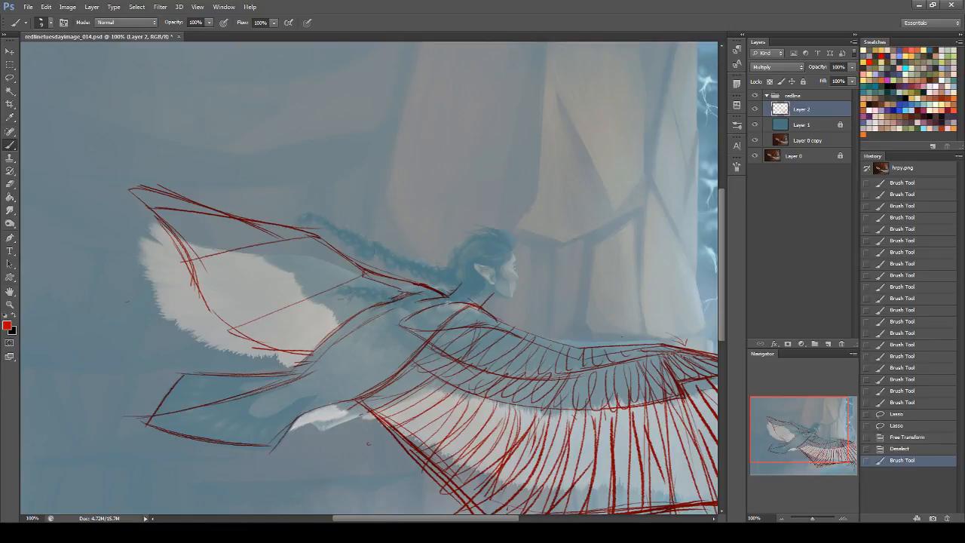
mouse_move(418, 297)
left_mouse_down()
mouse_move(407, 302)
mouse_move(403, 292)
mouse_move(413, 301)
mouse_move(393, 303)
left_mouse_up()
left_click_drag(391, 303, 405, 289)
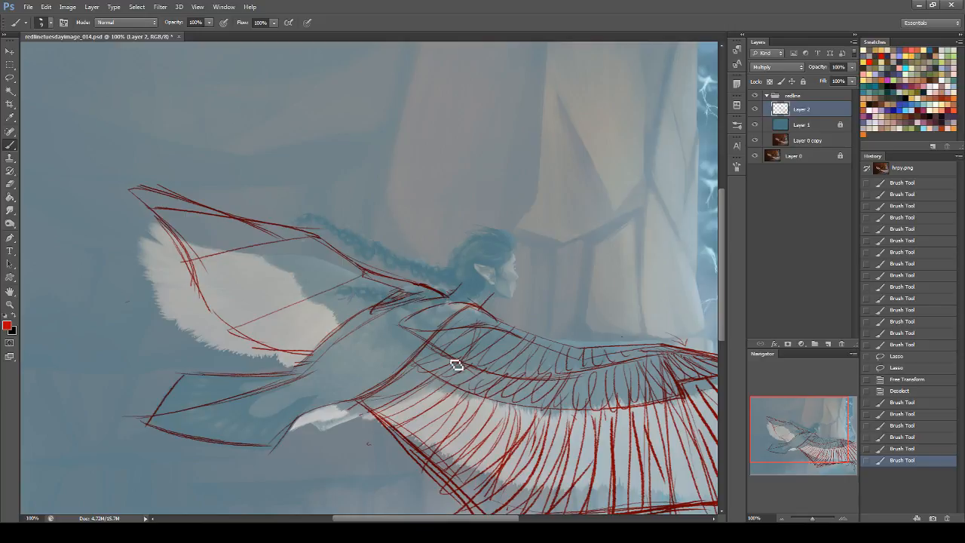
- Draw feather-row guidelines on the far wing, running from the shoulder and body outward toward the wing tip
left_click_drag(429, 346, 336, 285)
mouse_move(214, 214)
left_mouse_down()
mouse_move(324, 275)
mouse_move(228, 218)
mouse_move(344, 295)
left_mouse_up()
mouse_move(292, 258)
left_mouse_down()
mouse_move(374, 314)
mouse_move(299, 294)
left_mouse_up()
key("ctrl+z")
left_click_drag(346, 319, 289, 292)
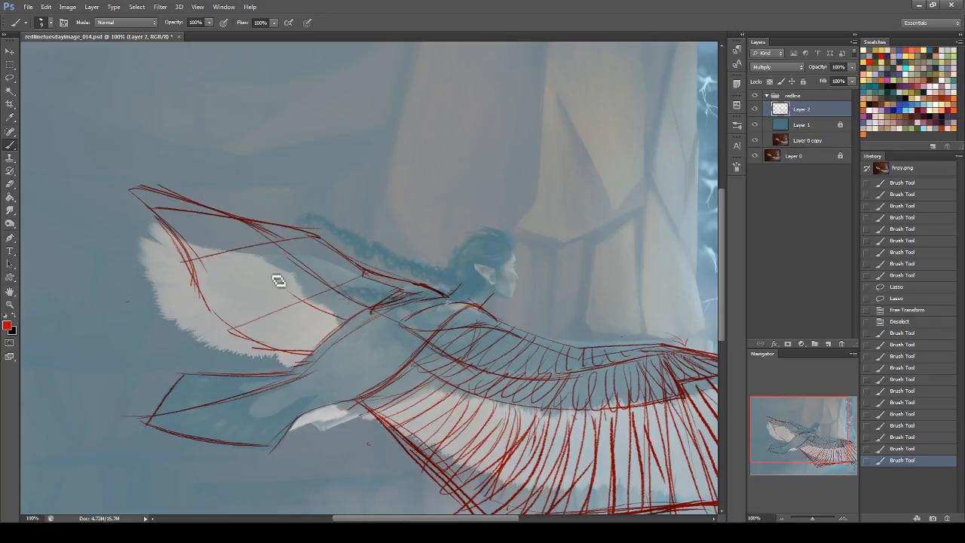
left_click_drag(187, 226, 292, 305)
- Redraw the far wing's outline with heavier strokes, extending its tip outward and reinforcing the leading and outer trailing edges
left_click_drag(805, 452, 813, 457)
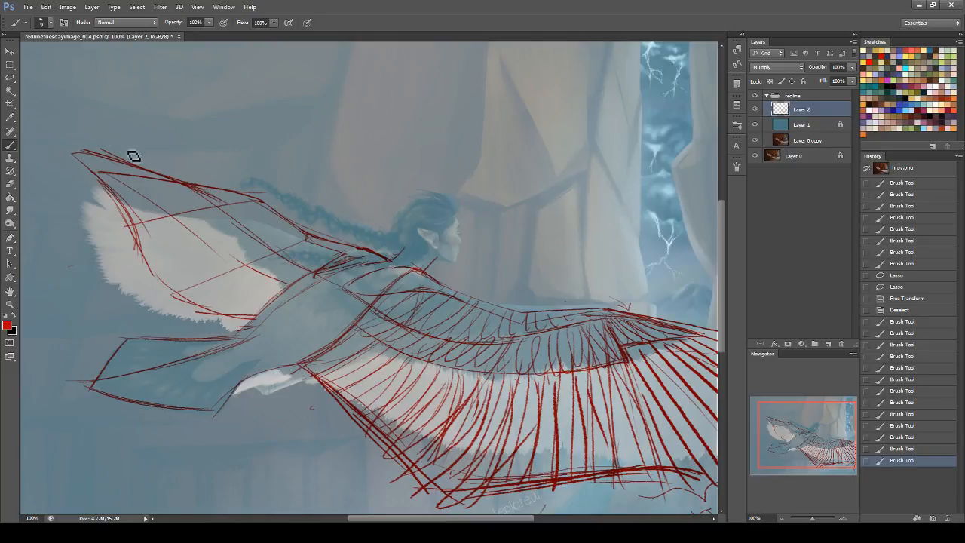
left_click_drag(813, 418, 747, 406)
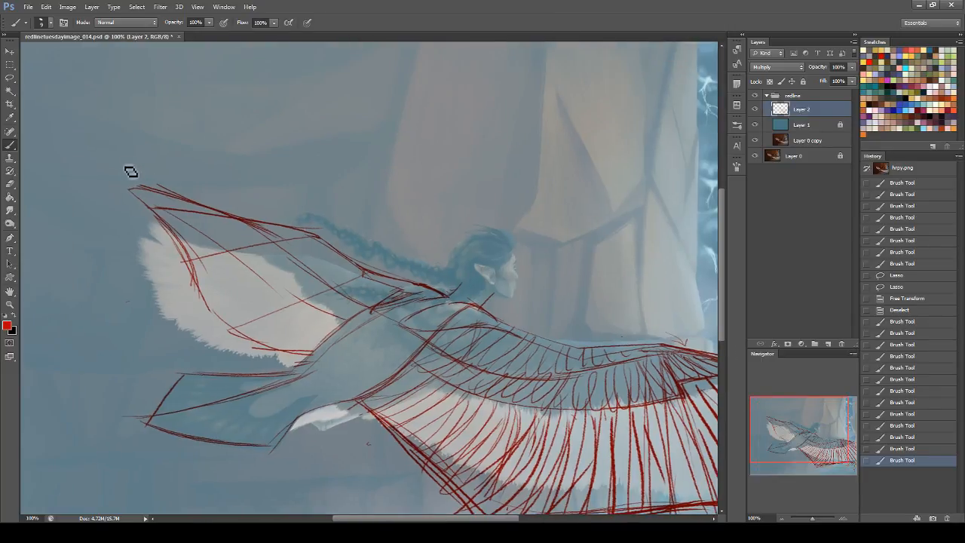
left_click_drag(60, 163, 322, 228)
mouse_move(119, 175)
left_mouse_down()
mouse_move(283, 217)
mouse_move(317, 245)
left_mouse_up()
left_click_drag(244, 206, 351, 264)
left_click_drag(290, 223, 433, 291)
left_click_drag(74, 163, 187, 259)
mouse_move(102, 183)
left_mouse_down()
mouse_move(201, 301)
mouse_move(199, 282)
mouse_move(239, 346)
left_mouse_up()
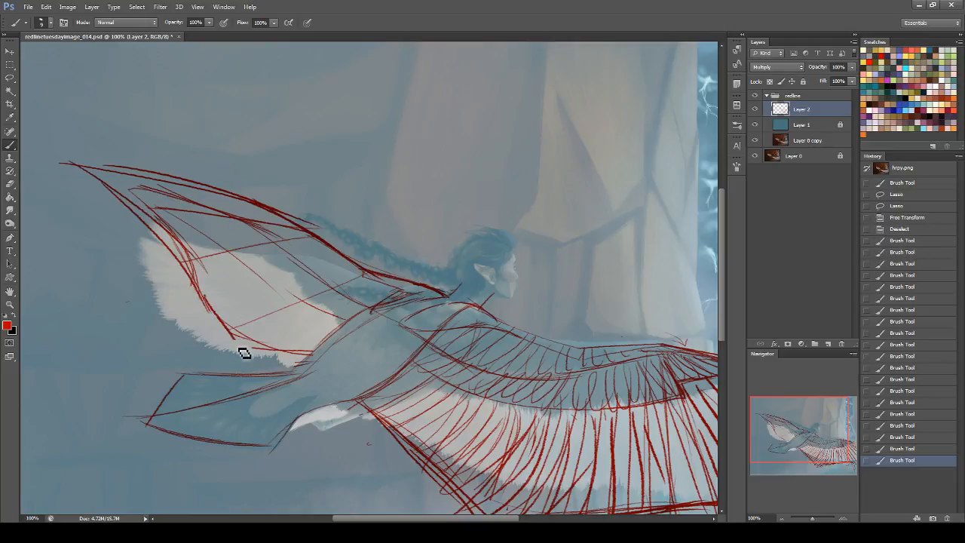
- Fill the far wing's inner part with rows of short covert strokes and longer secondary feathers reaching the trailing edge
mouse_move(370, 301)
left_mouse_down()
mouse_move(399, 295)
mouse_move(350, 302)
mouse_move(362, 276)
mouse_move(325, 265)
left_mouse_up()
left_click_drag(324, 265, 305, 257)
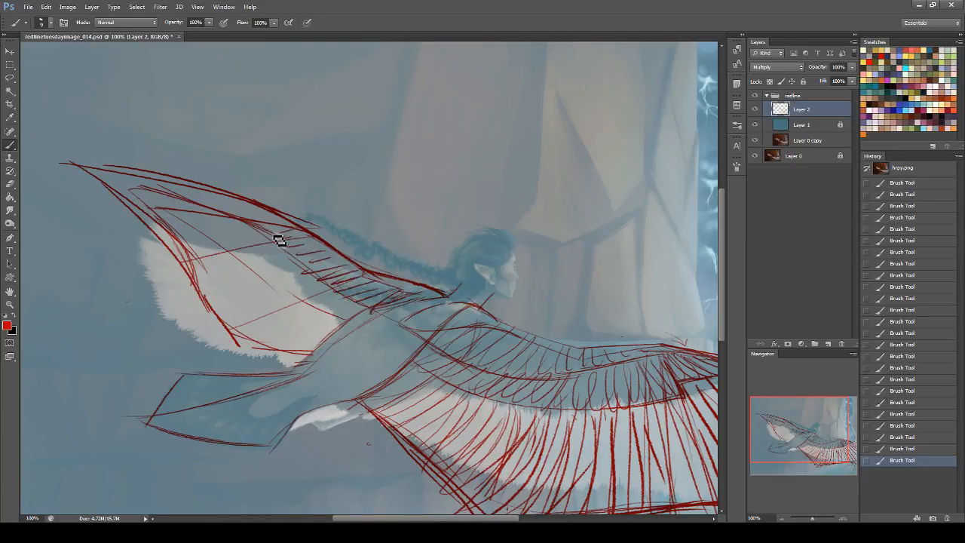
left_click_drag(356, 318, 305, 300)
left_click_drag(256, 262, 238, 238)
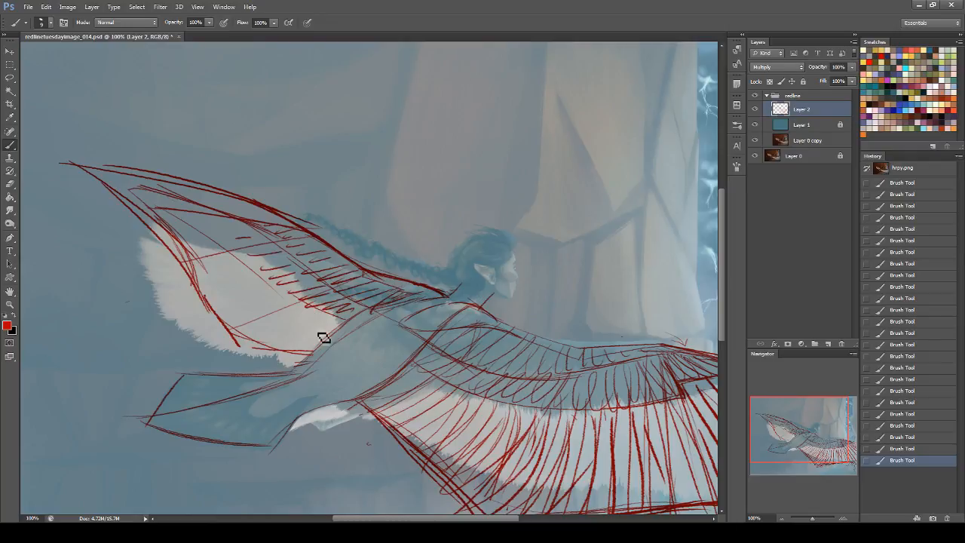
mouse_move(312, 338)
left_mouse_down()
mouse_move(234, 326)
mouse_move(276, 291)
mouse_move(180, 286)
mouse_move(195, 276)
mouse_move(190, 270)
mouse_move(179, 317)
mouse_move(293, 344)
left_mouse_up()
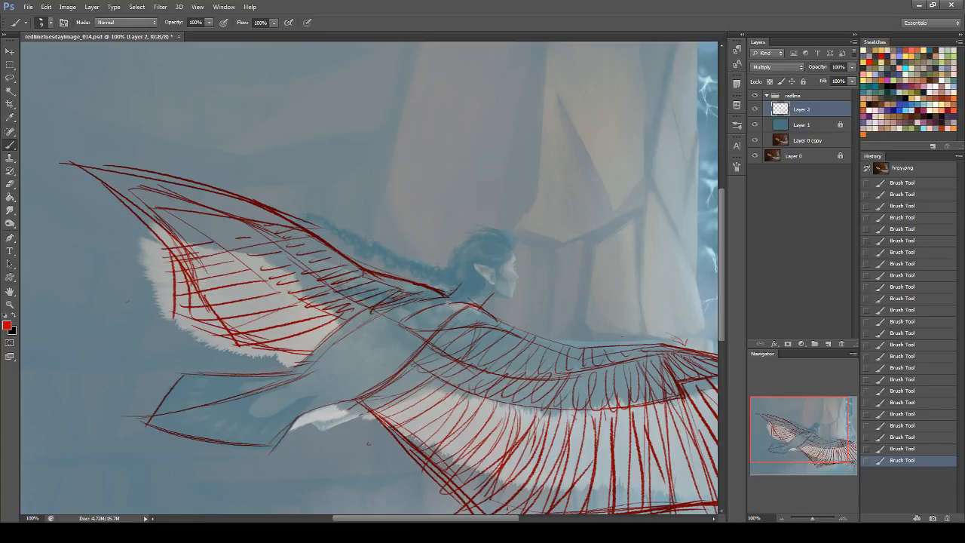
- Add long primary feather strokes across the outer part of the far wing, running between its wrist and tip
mouse_move(194, 226)
left_mouse_down()
mouse_move(133, 227)
mouse_move(148, 220)
left_mouse_up()
left_click_drag(101, 174, 229, 202)
left_click_drag(120, 187, 252, 220)
left_click_drag(159, 212, 268, 217)
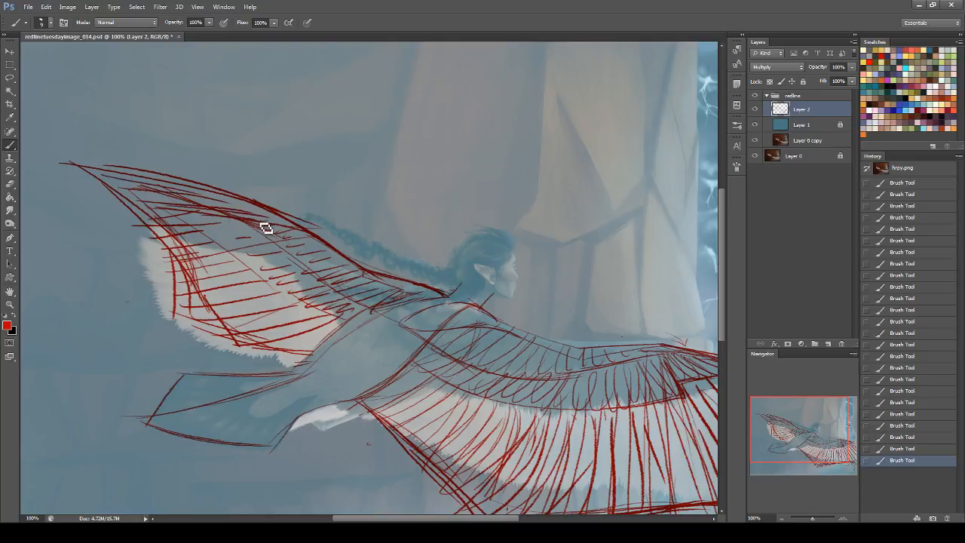
left_click_drag(215, 192, 273, 209)
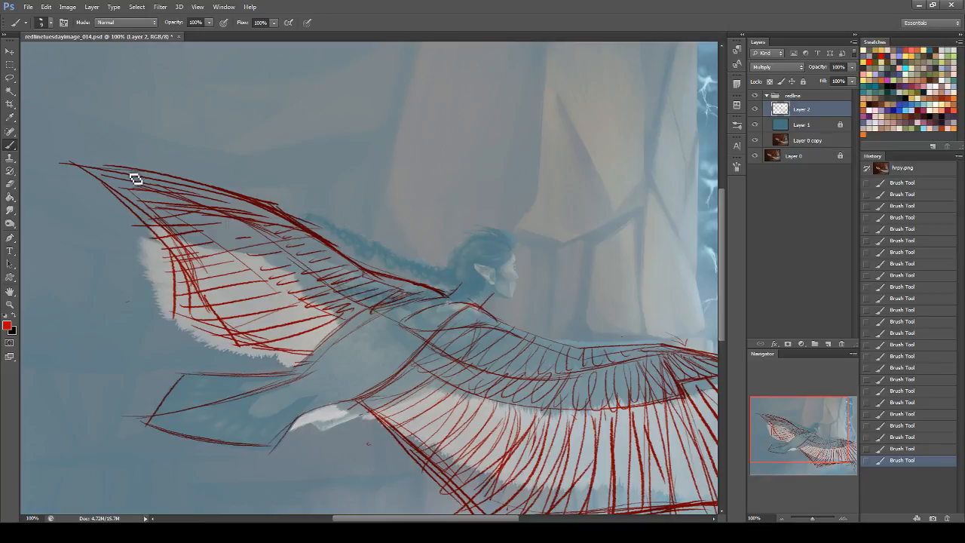
- Strengthen the line running from the tail tip toward the body, and erase the surplus tail lines near the body
left_click_drag(837, 448, 833, 456)
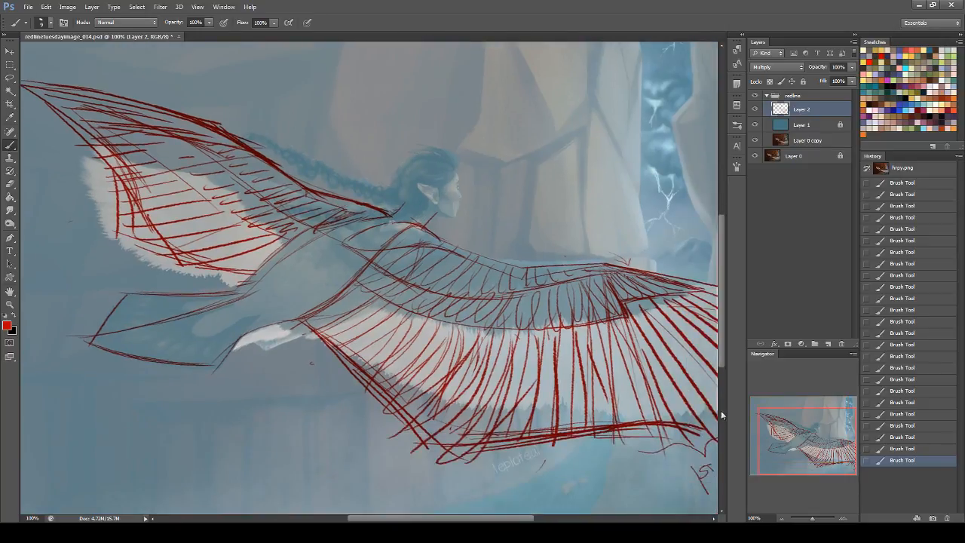
left_click_drag(94, 345, 248, 297)
left_click_drag(87, 344, 237, 303)
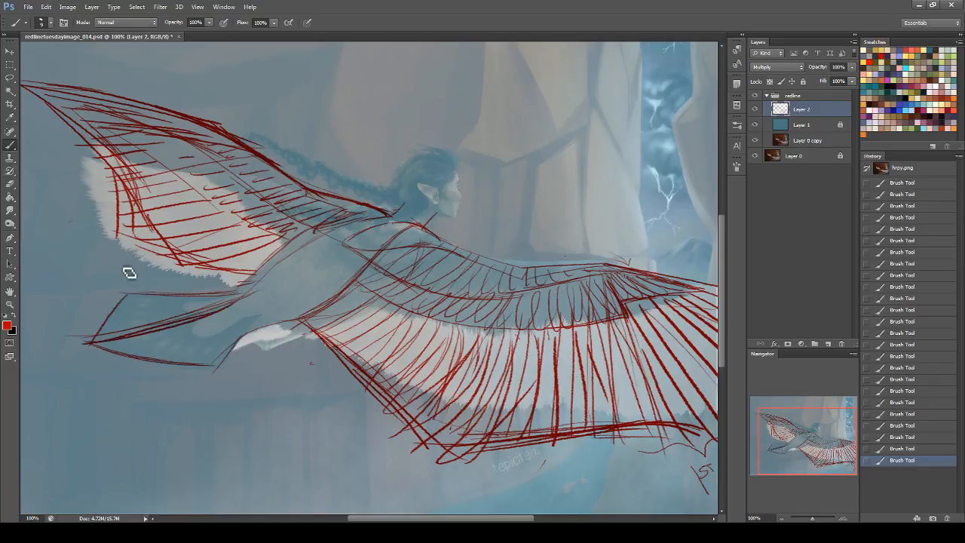
left_click(10, 185)
left_click_drag(105, 330, 245, 290)
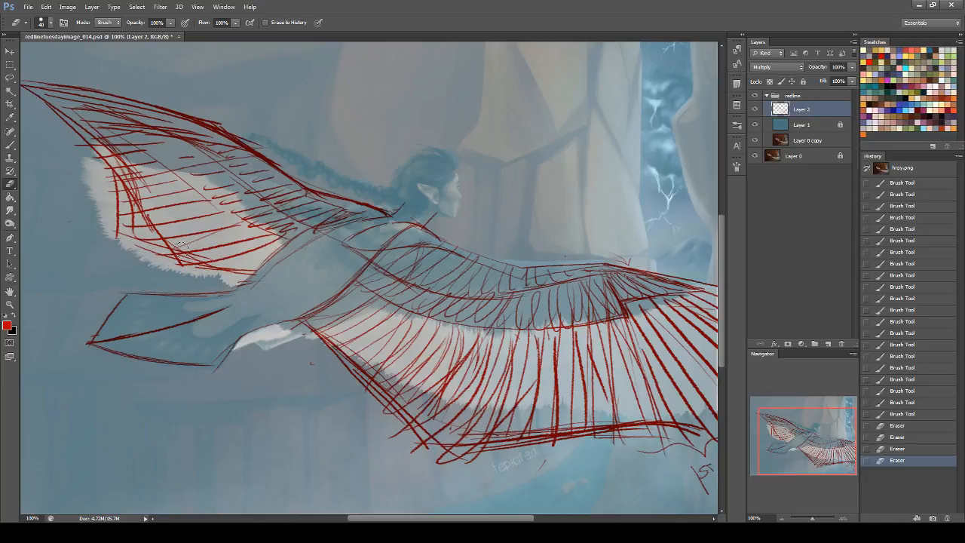
- Erase the curved construction line and heavy trailing edge crossing the far wing's secondary feathers
left_click_drag(159, 216, 178, 214)
mouse_move(136, 205)
left_mouse_down()
mouse_move(180, 195)
mouse_move(160, 194)
mouse_move(160, 181)
left_mouse_up()
mouse_move(188, 250)
left_mouse_down()
mouse_move(161, 253)
mouse_move(238, 257)
left_mouse_up()
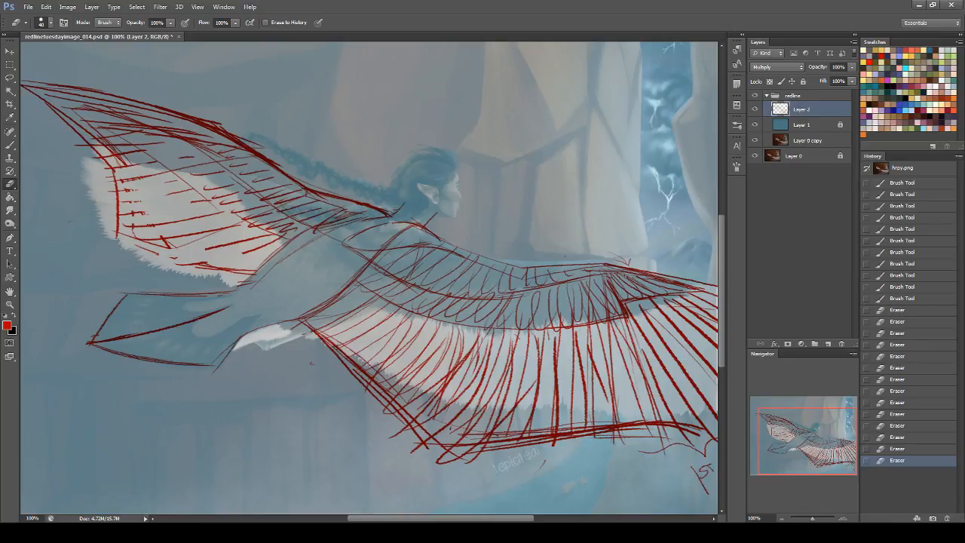
- Erase gaps between the near wing's flight feathers and through its heavy trailing edge, from beneath the wrist back to the body
left_click_drag(468, 346, 432, 413)
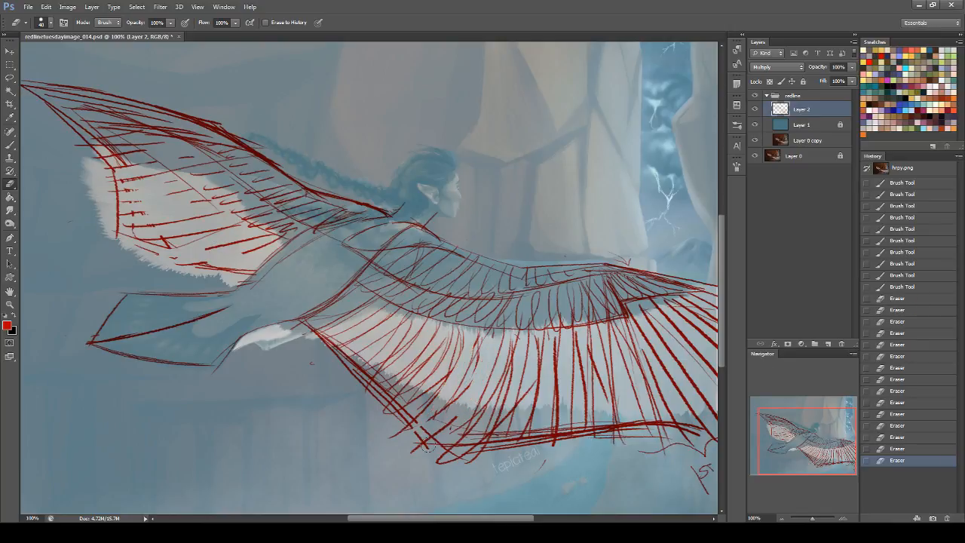
left_click_drag(481, 340, 461, 398)
key("ctrl+z")
left_click_drag(481, 341, 405, 417)
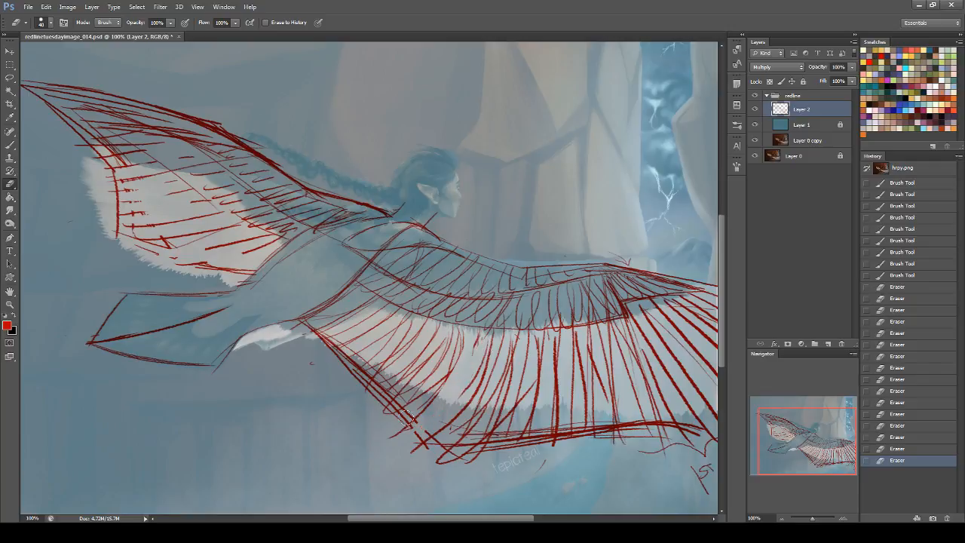
left_click_drag(479, 395, 460, 430)
mouse_move(513, 341)
left_mouse_down()
mouse_move(480, 443)
mouse_move(500, 437)
left_mouse_up()
mouse_move(556, 341)
left_mouse_down()
mouse_move(541, 415)
mouse_move(563, 438)
left_mouse_up()
left_click_drag(592, 336, 592, 411)
left_click_drag(598, 368, 588, 427)
left_click_drag(617, 342, 597, 419)
mouse_move(445, 352)
left_mouse_down()
mouse_move(411, 404)
mouse_move(381, 406)
left_mouse_up()
left_click_drag(419, 333, 349, 377)
left_click_drag(388, 332, 326, 348)
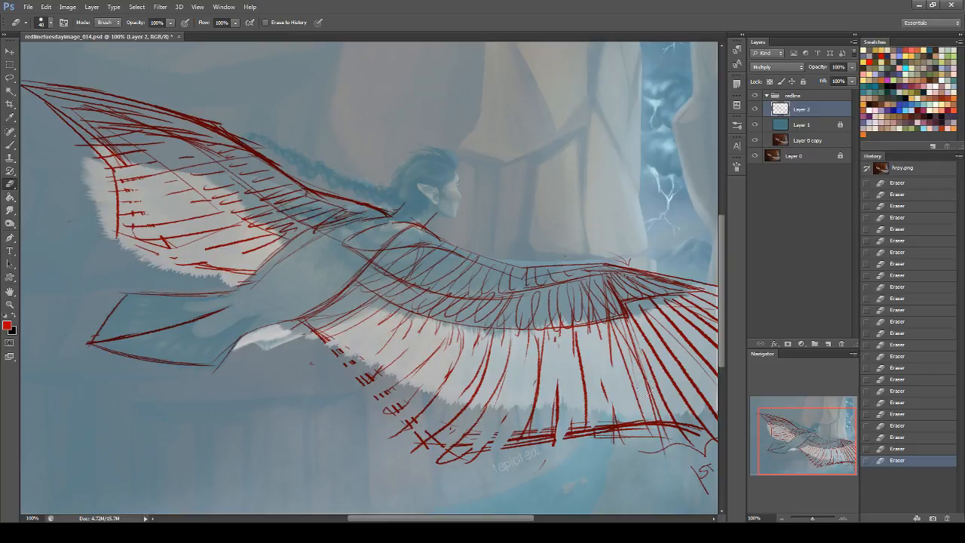
- Thin out the near wing's outer primary strokes and break up its covert-row lines with the Eraser as far as the wrist
mouse_move(624, 312)
left_mouse_down()
mouse_move(655, 394)
mouse_move(690, 388)
left_mouse_up()
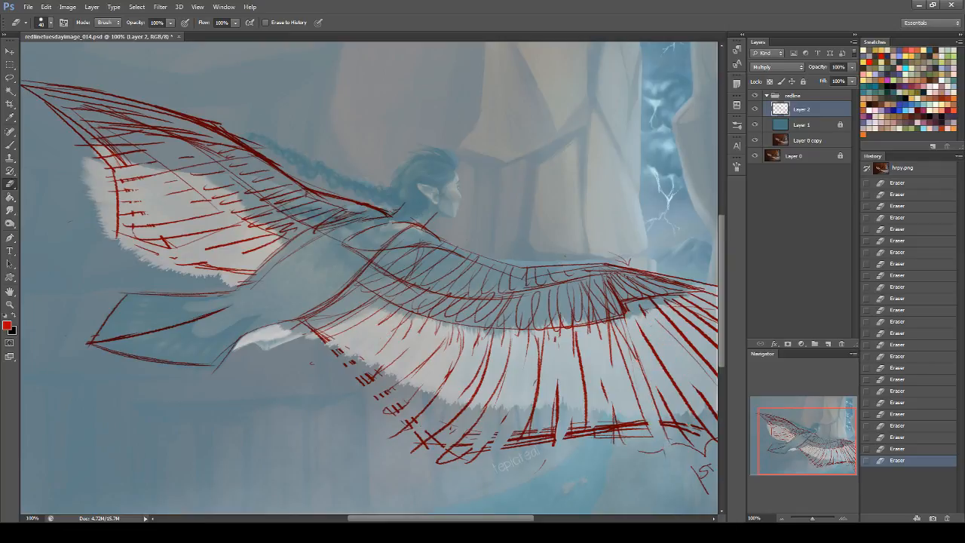
left_click_drag(430, 313, 493, 315)
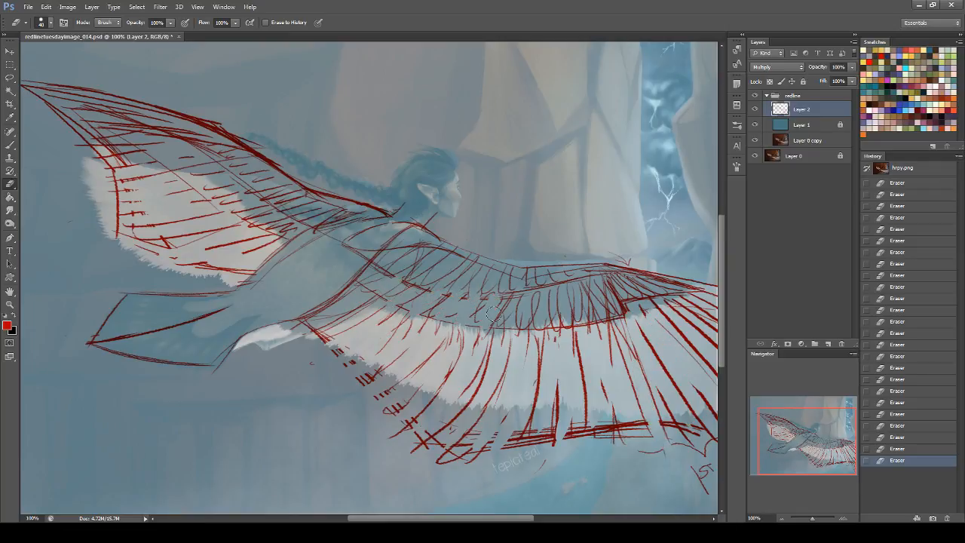
left_click_drag(603, 281, 623, 315)
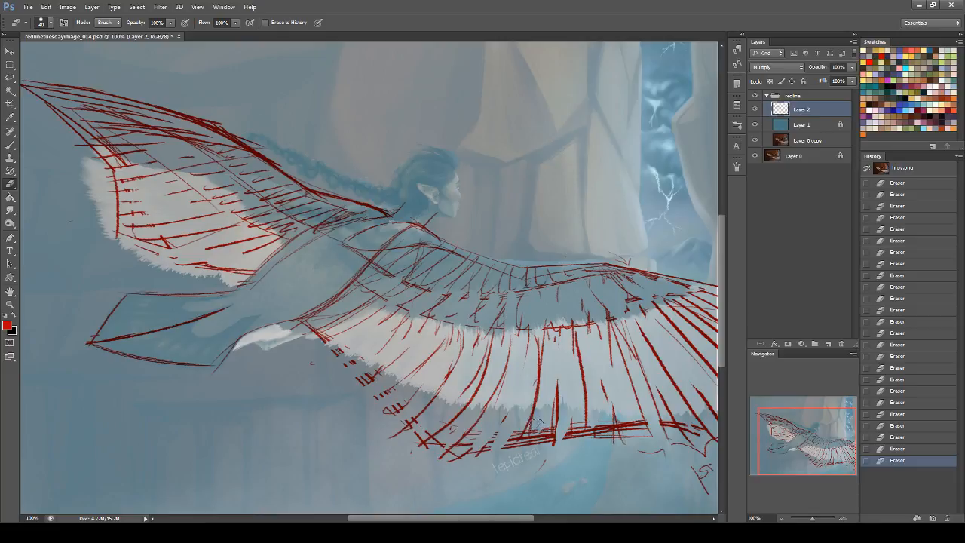
- Brush long overlapping primary feathers along the far wing's leading edge, with a rounded outer feather at the tip
mouse_move(805, 461)
left_mouse_down()
mouse_move(798, 451)
mouse_move(825, 425)
mouse_move(798, 430)
mouse_move(808, 425)
left_mouse_up()
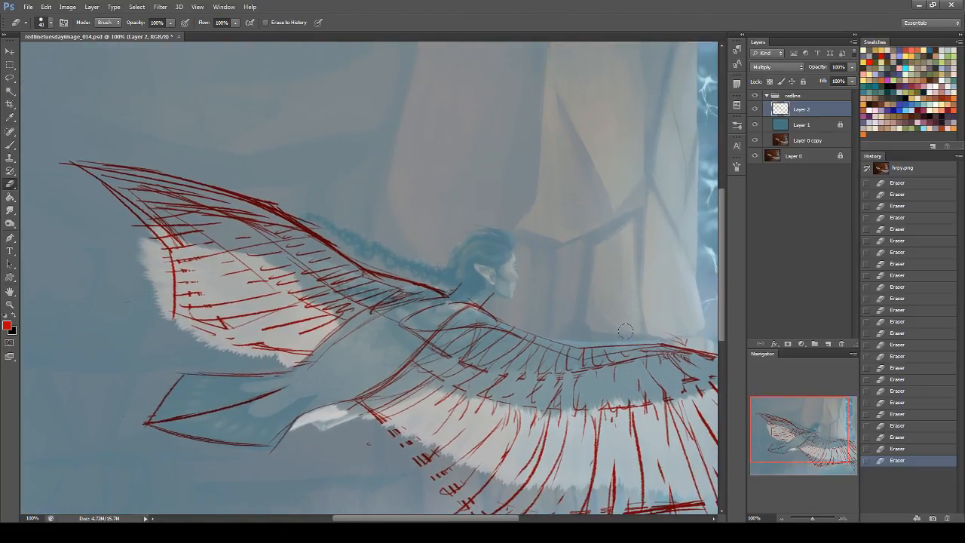
left_click(14, 143)
left_click_drag(86, 168, 229, 205)
left_click_drag(153, 191, 185, 187)
mouse_move(103, 161)
left_mouse_down()
mouse_move(226, 188)
mouse_move(287, 217)
left_mouse_up()
key("ctrl+z")
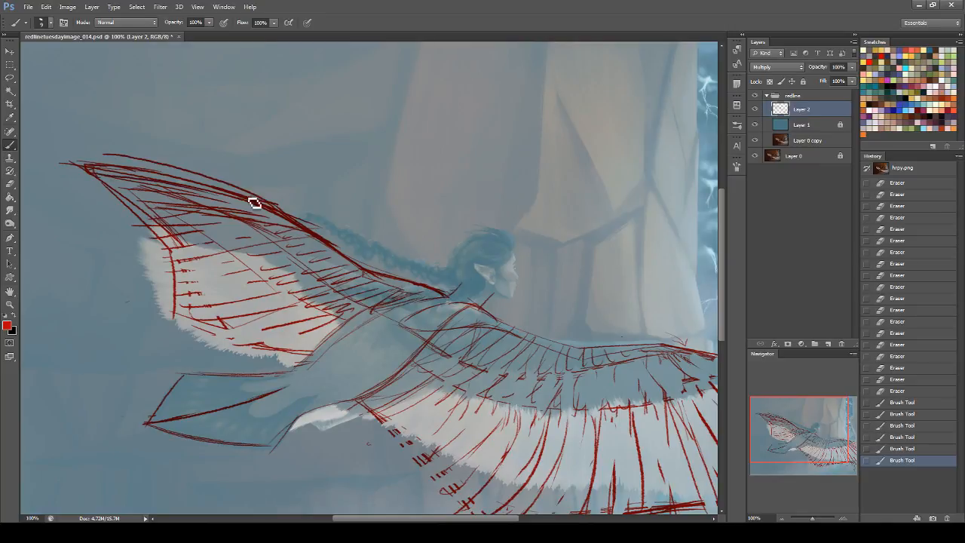
left_click_drag(143, 175, 170, 183)
left_click_drag(101, 159, 286, 210)
left_click_drag(136, 187, 185, 201)
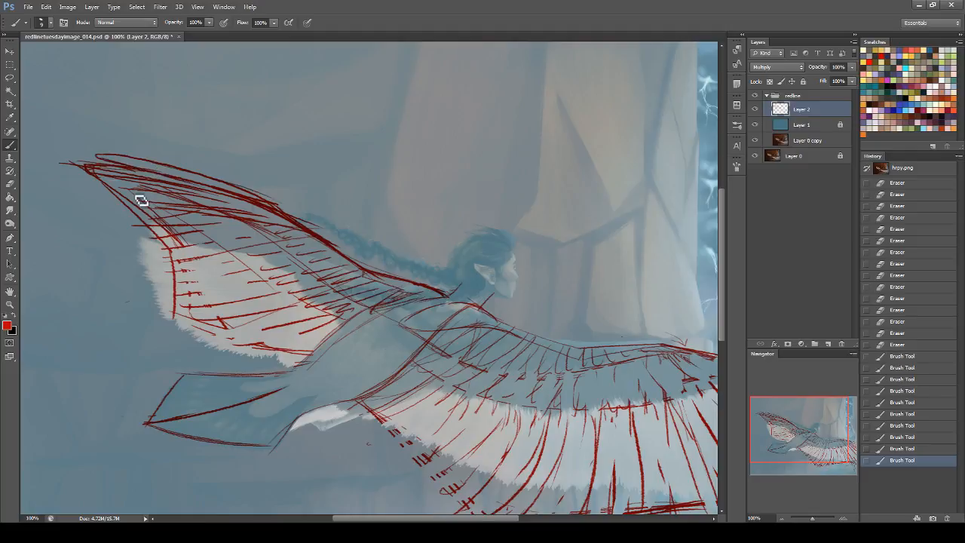
- Draw individual feather ends along the far wing's trailing edge, from below the tip down to the body
mouse_move(89, 184)
left_mouse_down()
mouse_move(180, 212)
mouse_move(165, 214)
mouse_move(201, 235)
left_mouse_up()
mouse_move(181, 227)
left_mouse_down()
mouse_move(202, 239)
mouse_move(181, 238)
mouse_move(193, 257)
left_mouse_up()
mouse_move(170, 262)
left_mouse_down()
mouse_move(195, 259)
mouse_move(219, 283)
mouse_move(208, 307)
mouse_move(238, 328)
mouse_move(280, 330)
mouse_move(276, 343)
left_mouse_up()
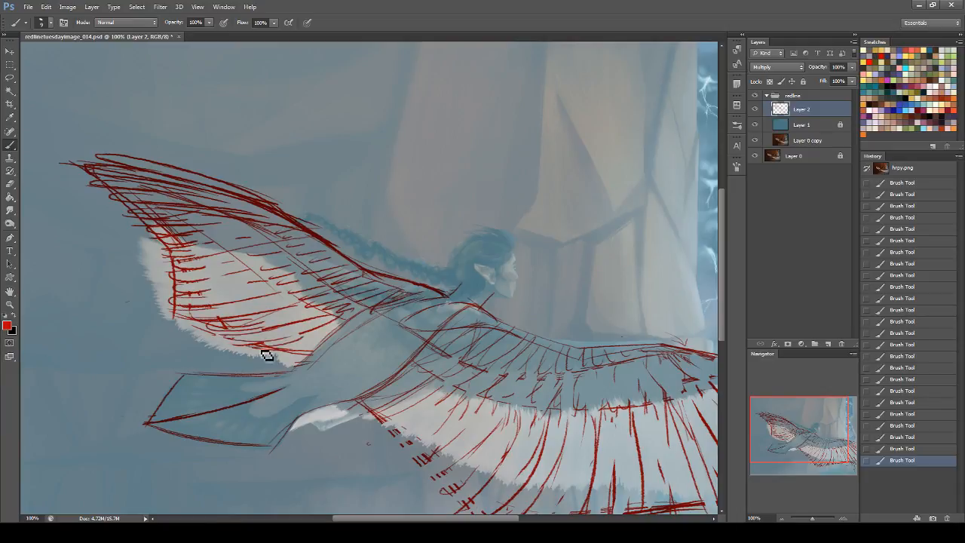
- Draw separate pointed feather tips along the near wing's broken trailing edge, from the body to beneath the wrist
left_click_drag(826, 431, 829, 441)
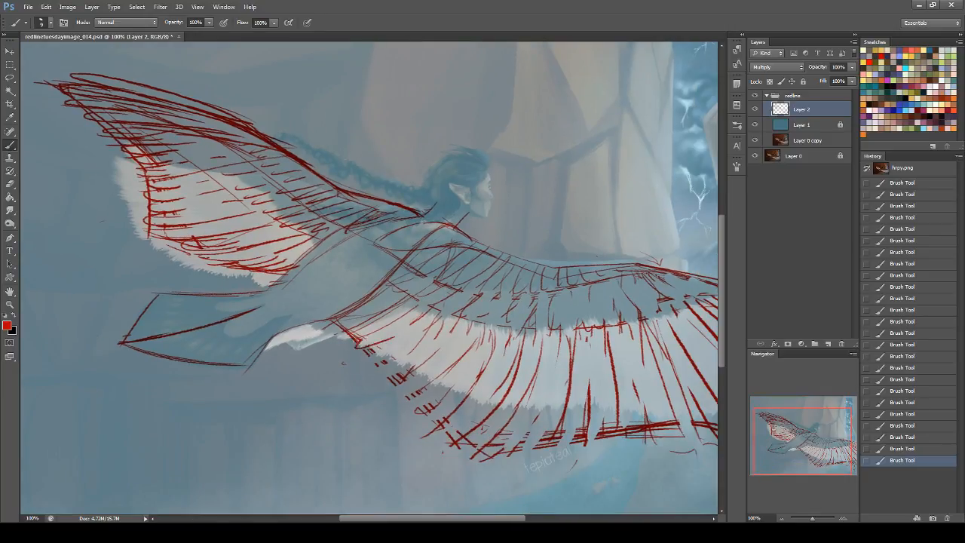
mouse_move(377, 363)
left_mouse_down()
mouse_move(440, 377)
mouse_move(453, 410)
mouse_move(491, 409)
mouse_move(469, 431)
mouse_move(495, 447)
mouse_move(482, 448)
mouse_move(550, 421)
mouse_move(522, 450)
left_mouse_up()
key("ctrl+z")
left_click_drag(560, 391, 556, 425)
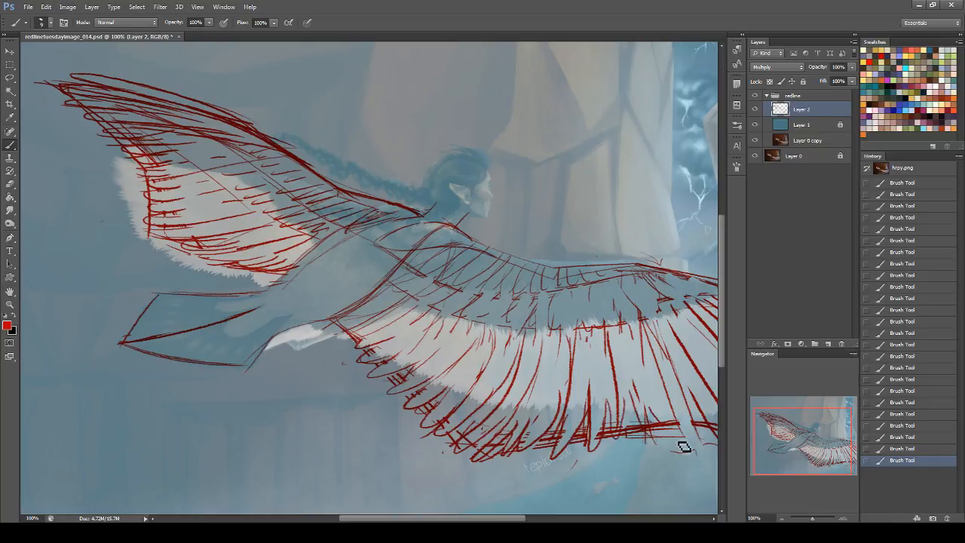
- Sketch the leg contours over the base of the tail and outline the pale lower foot area beneath the body
mouse_move(838, 454)
left_mouse_down()
mouse_move(820, 451)
mouse_move(843, 454)
left_mouse_up()
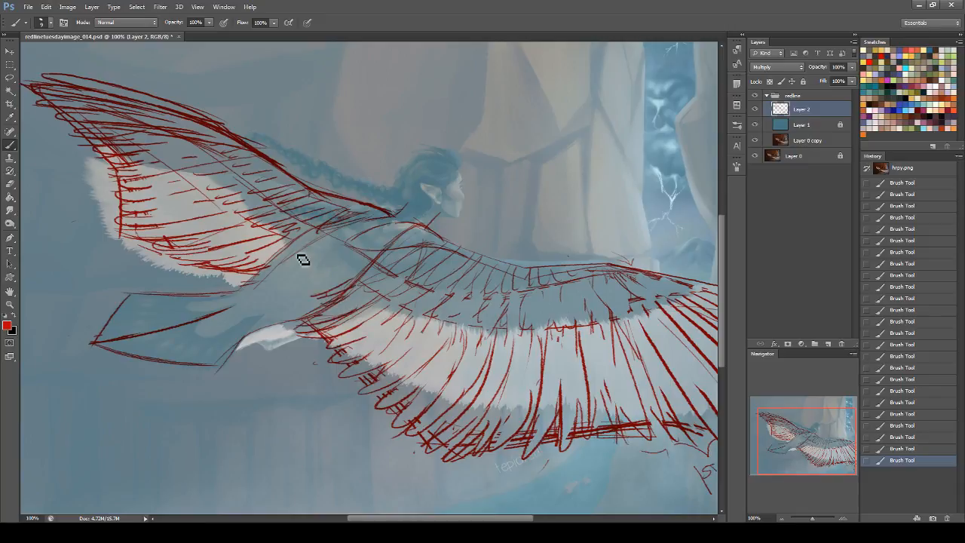
left_click_drag(183, 309, 242, 304)
mouse_move(196, 331)
left_mouse_down()
mouse_move(254, 335)
mouse_move(301, 317)
left_mouse_up()
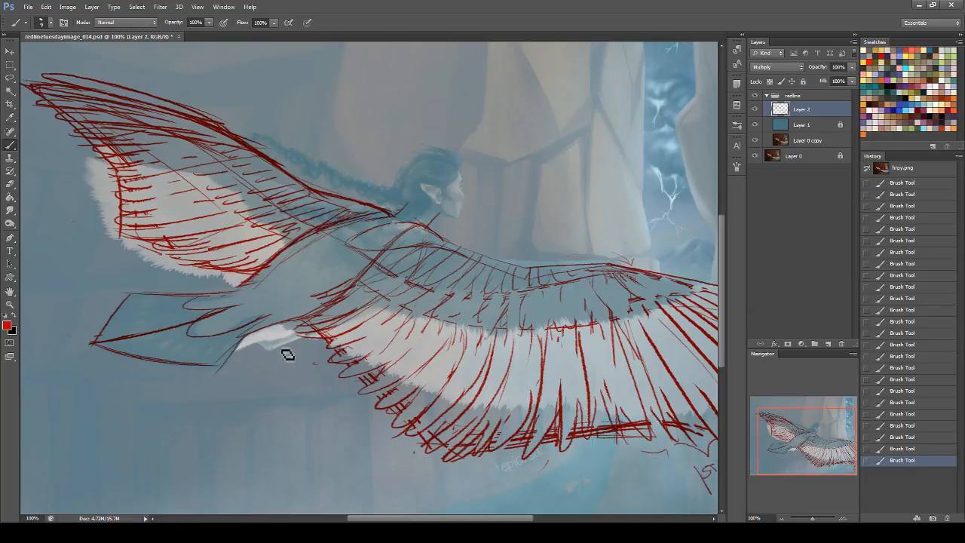
left_click_drag(236, 349, 324, 330)
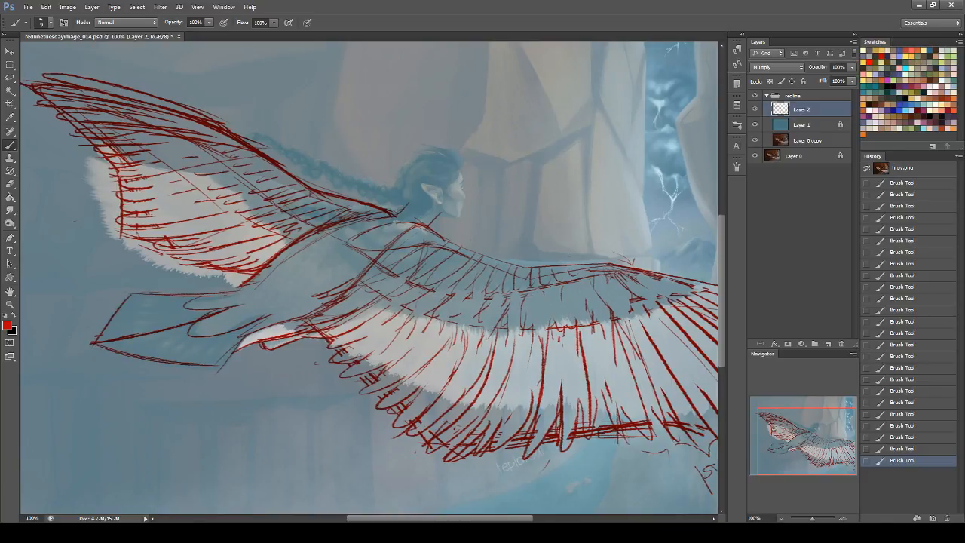
- Draw thin construction lines on the head for the jaw, back of the skull, cranium curve and facial profile
key("ctrl+plus")
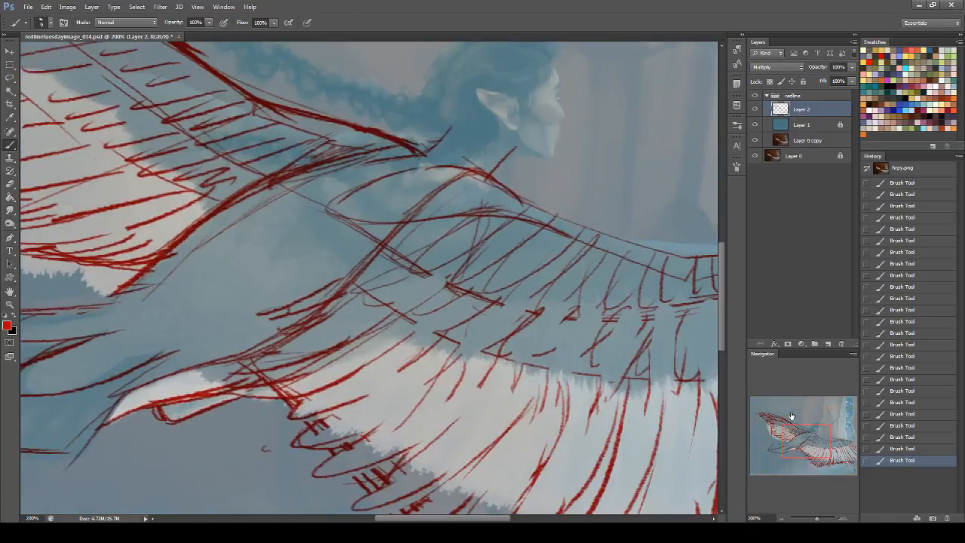
left_click_drag(542, 76, 485, 251)
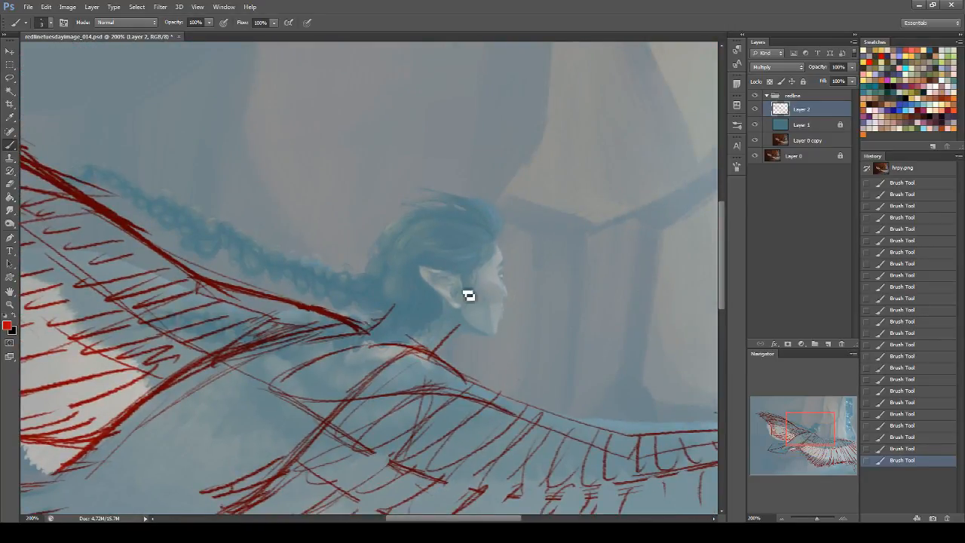
left_click_drag(458, 277, 463, 326)
left_click_drag(393, 239, 392, 291)
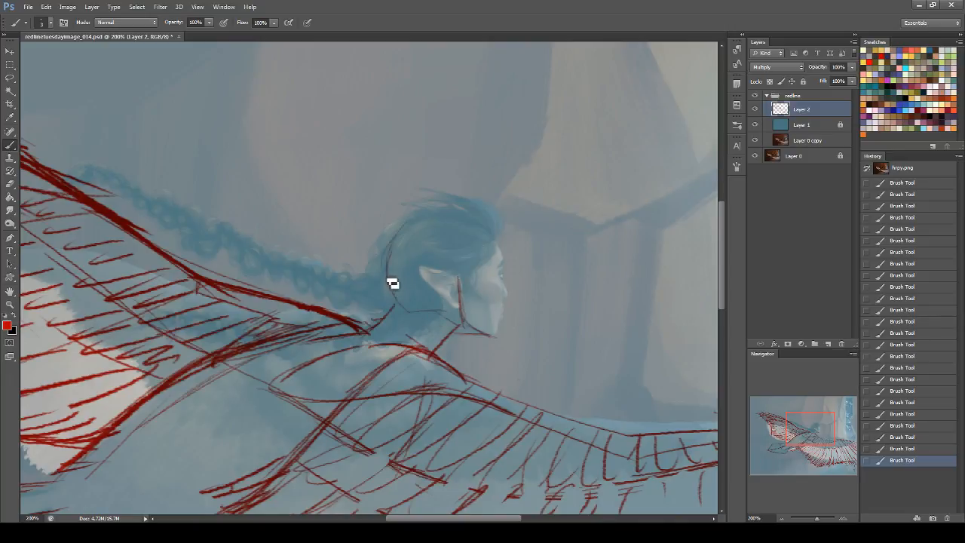
mouse_move(401, 228)
left_mouse_down()
mouse_move(469, 224)
mouse_move(397, 245)
mouse_move(423, 232)
mouse_move(504, 260)
left_mouse_up()
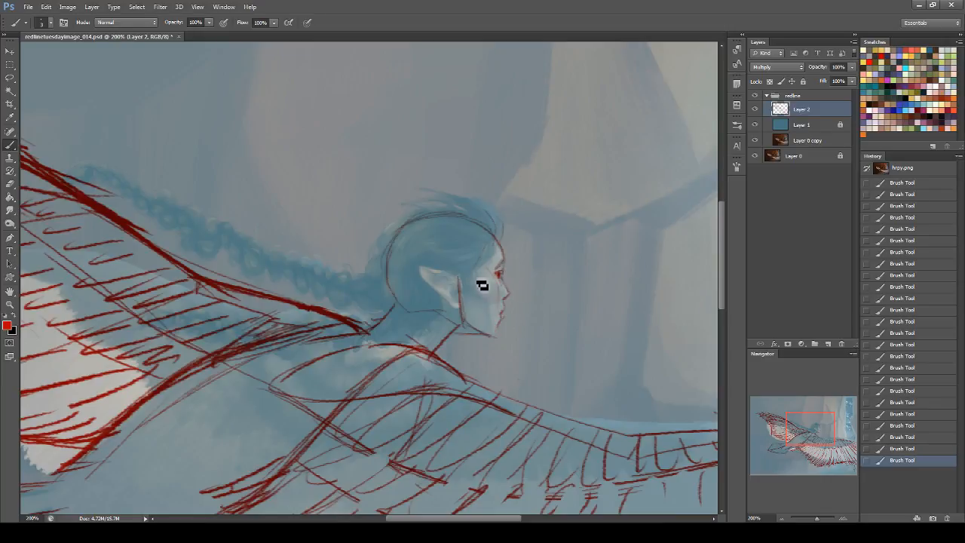
- Clean up the profile line around the eye and nose bridge with the Eraser, and return to the Brush tool
key("e")
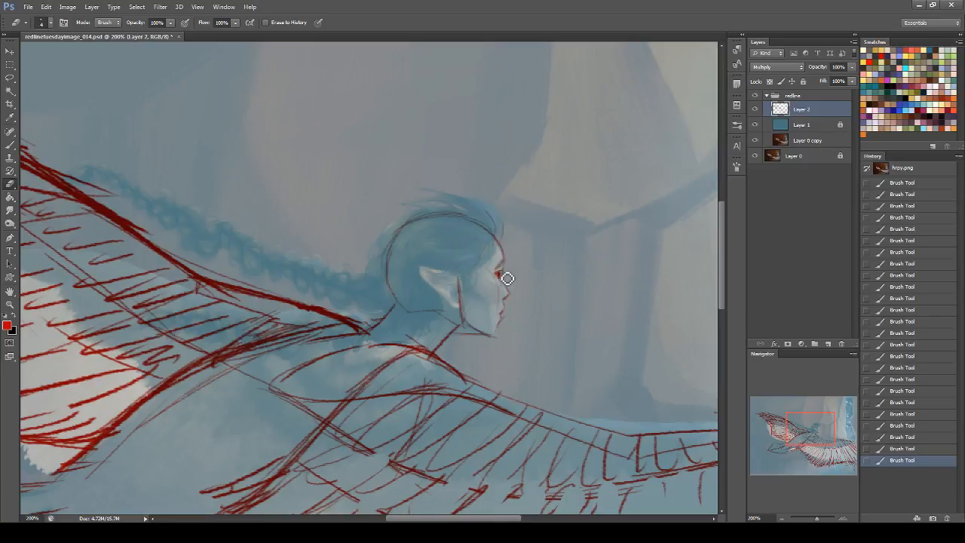
left_click_drag(504, 280, 506, 287)
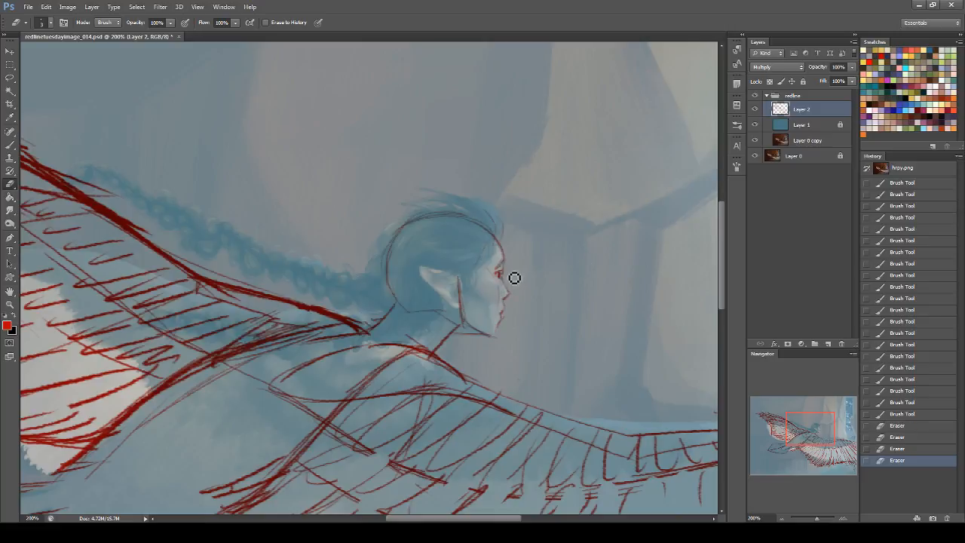
left_click(10, 144)
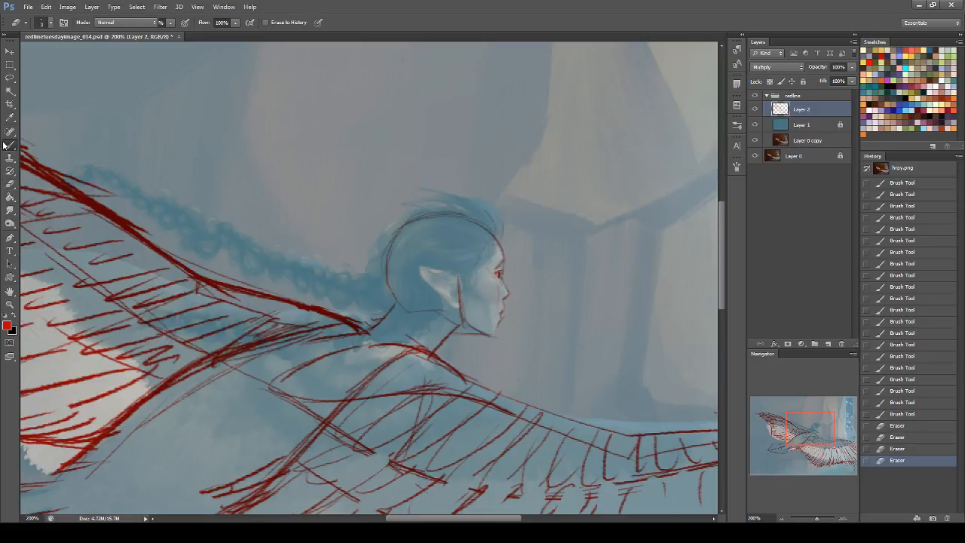
- Sketch thin lines for the cheekbone, cheek hollow and jaw inside the face profile and down to the chin
left_click_drag(498, 282, 504, 322)
mouse_move(488, 281)
left_mouse_down()
mouse_move(496, 304)
mouse_move(486, 307)
left_mouse_up()
mouse_move(488, 303)
left_mouse_down()
mouse_move(483, 311)
mouse_move(488, 304)
left_mouse_up()
left_click_drag(490, 304, 483, 312)
left_click_drag(490, 315, 494, 324)
left_click_drag(478, 287, 469, 294)
mouse_move(469, 294)
left_mouse_down()
mouse_move(469, 276)
mouse_move(437, 289)
mouse_move(458, 321)
left_mouse_up()
mouse_move(458, 303)
left_mouse_down()
mouse_move(460, 319)
mouse_move(498, 342)
left_mouse_up()
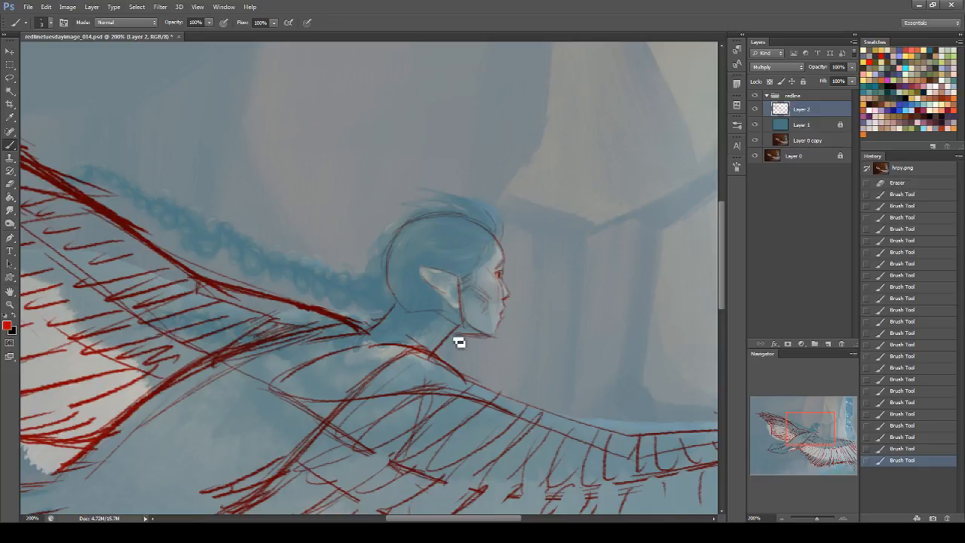
mouse_move(490, 339)
left_mouse_down()
mouse_move(474, 337)
mouse_move(460, 354)
left_mouse_up()
left_click(9, 77)
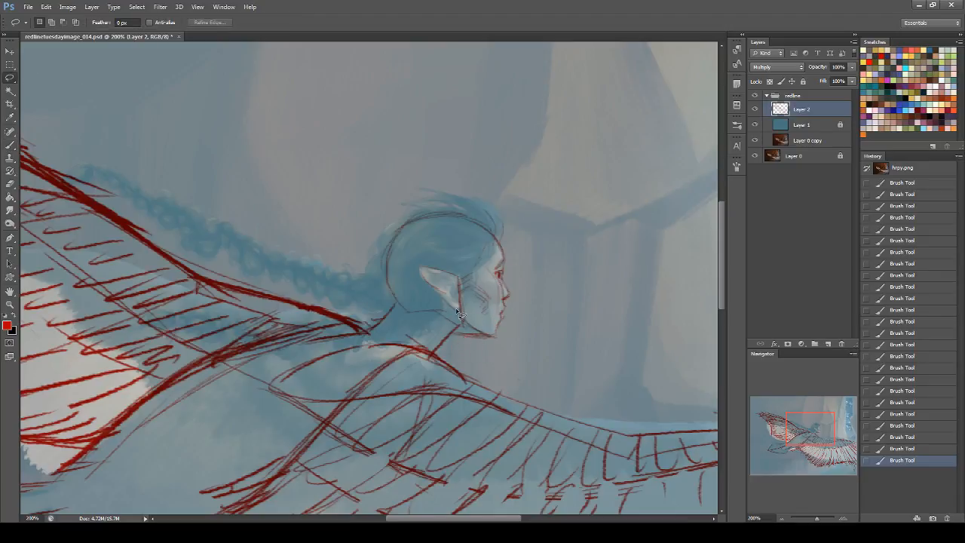
left_click_drag(446, 239, 526, 336)
left_click_drag(457, 324, 457, 324)
key("v")
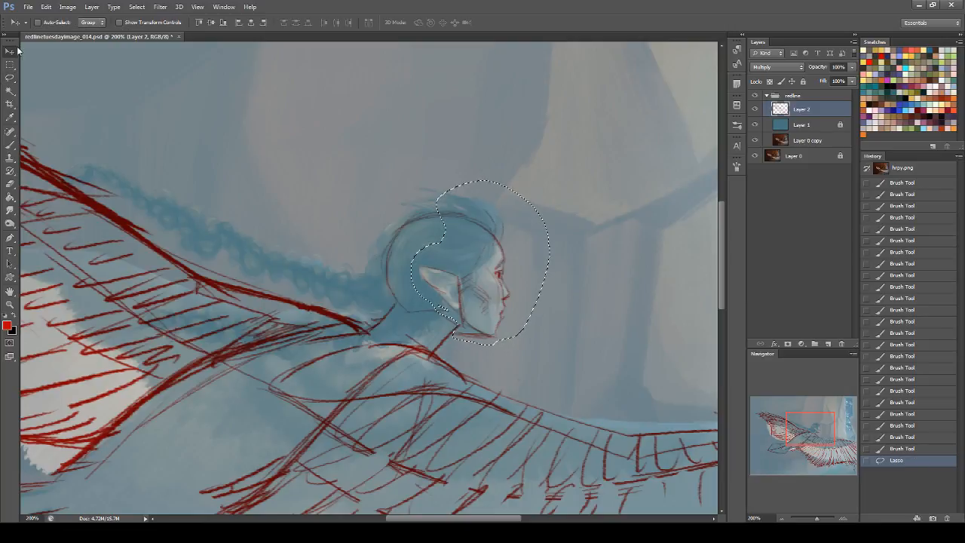
left_click_drag(502, 294, 493, 290)
key("ctrl+z")
key("ctrl+d")
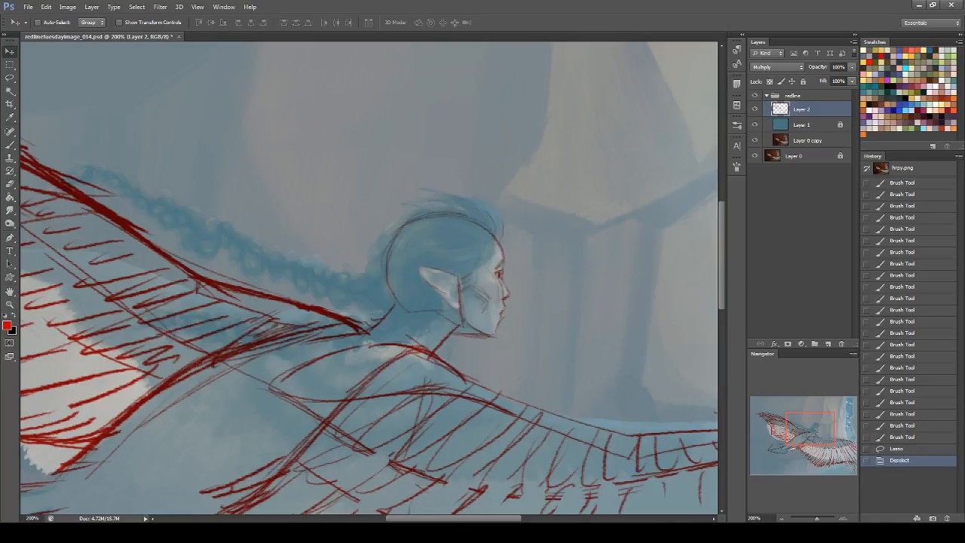
- Select the whole head sketch with the Lasso, nudge it back slightly and adjust its size with Free Transform
left_click(9, 78)
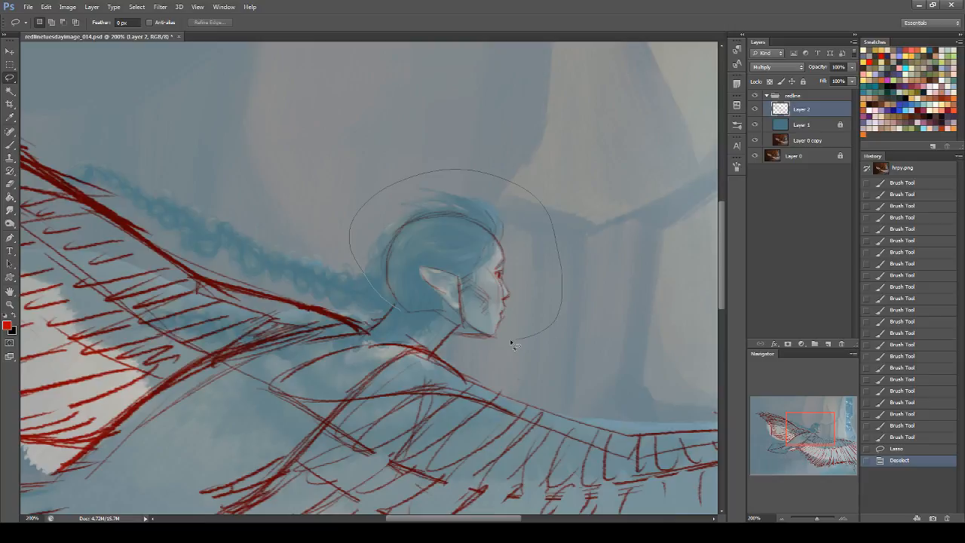
left_click_drag(400, 300, 400, 302)
left_click(10, 52)
left_click_drag(503, 266, 498, 267)
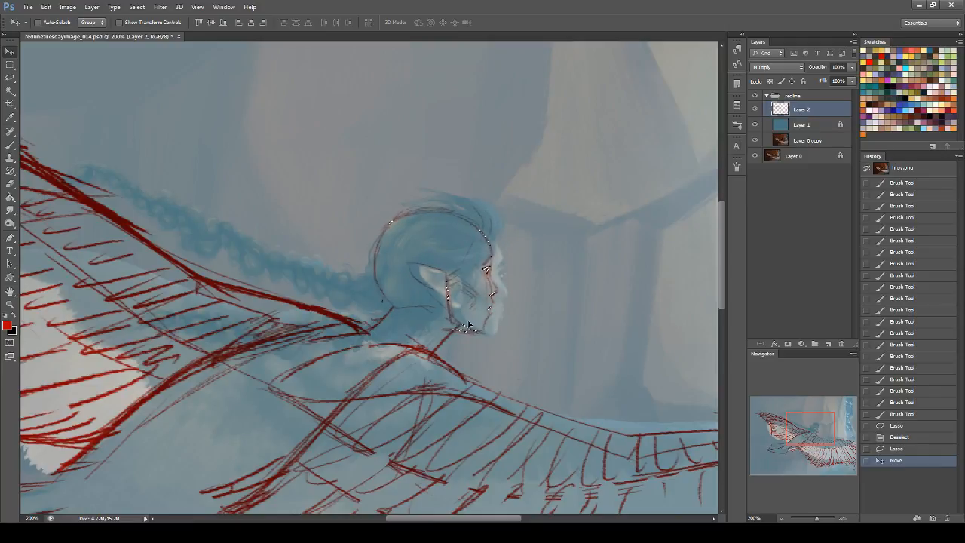
left_click_drag(484, 306, 496, 307)
key("ctrl+t")
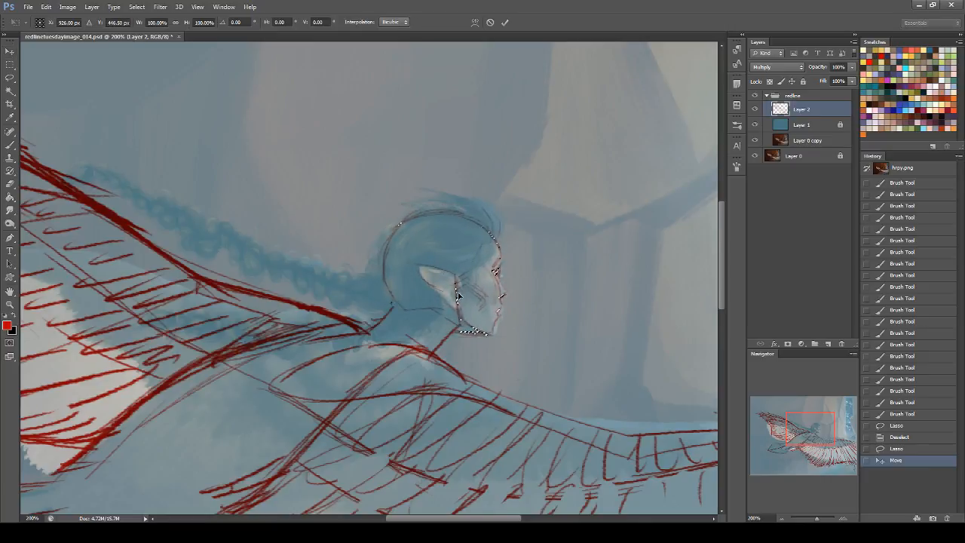
left_click_drag(378, 206, 375, 203)
key("Return")
key("ctrl+d")
- Hide the blue tint on Layer 1, keeping the red sketch on Layer 2 visible over the original colours
left_click_drag(816, 427, 793, 420)
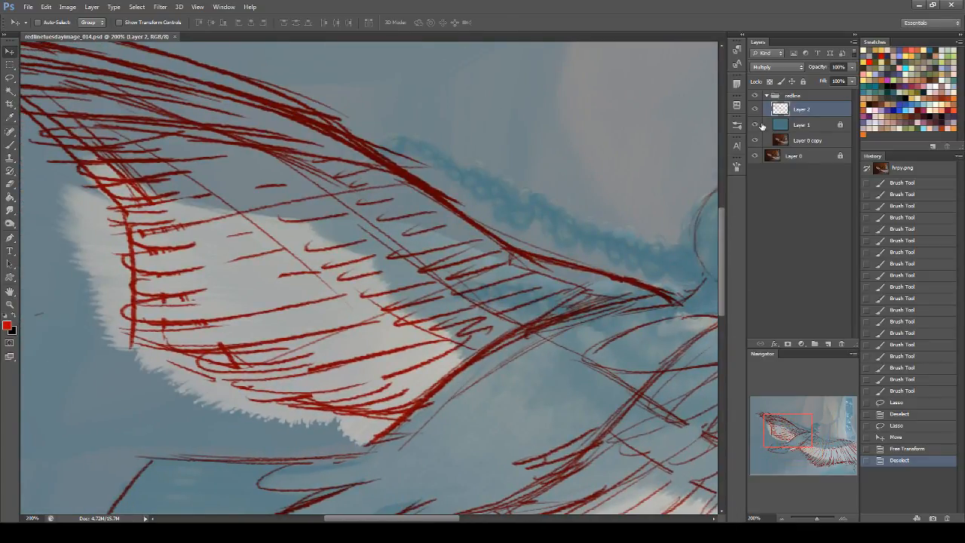
left_click(758, 125)
left_click(755, 109)
left_click_drag(804, 413, 799, 438)
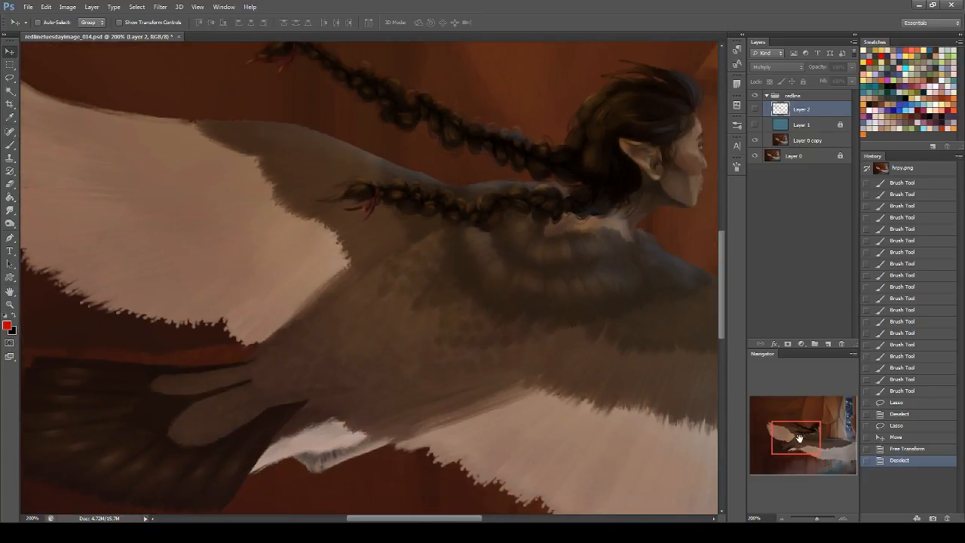
left_click(802, 124)
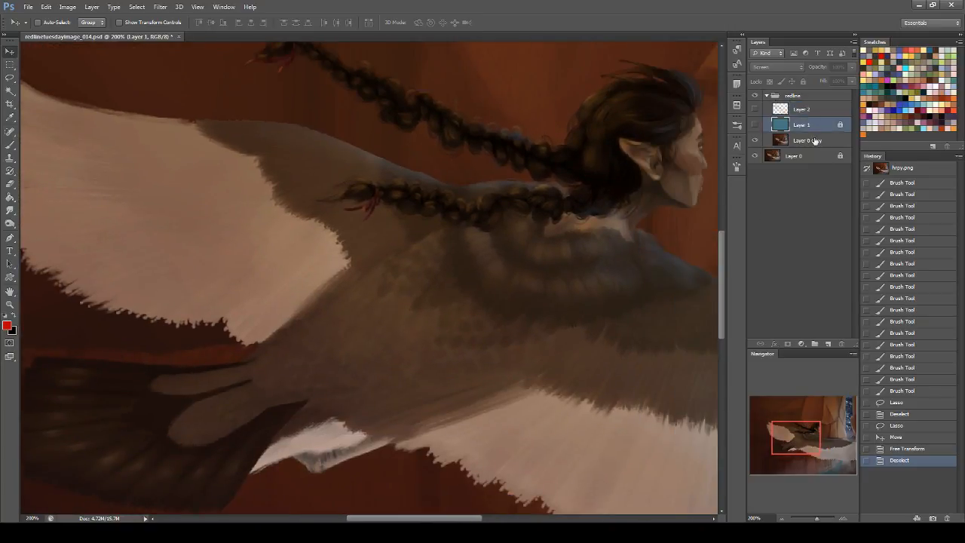
left_click(754, 109)
- Reduce the fill of the red sketch on Layer 2 to 27% and lock the layer
left_click(786, 109)
left_click(852, 80)
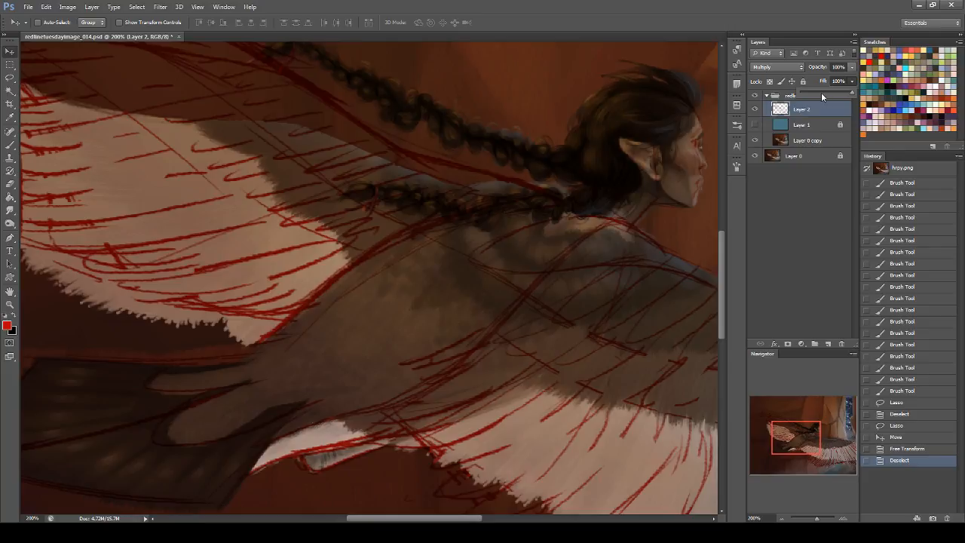
mouse_move(812, 91)
left_mouse_down()
mouse_move(823, 92)
mouse_move(814, 92)
left_mouse_up()
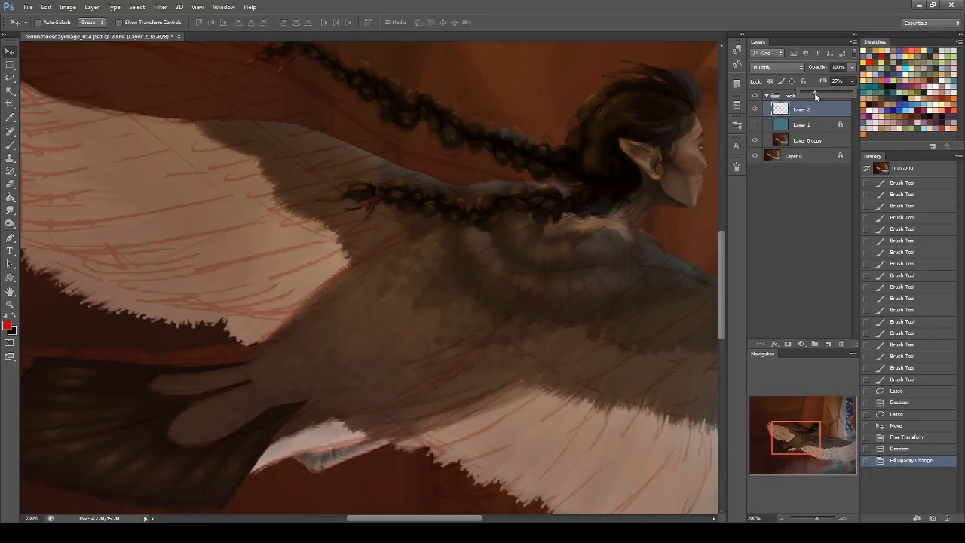
left_click(803, 82)
left_click(803, 82)
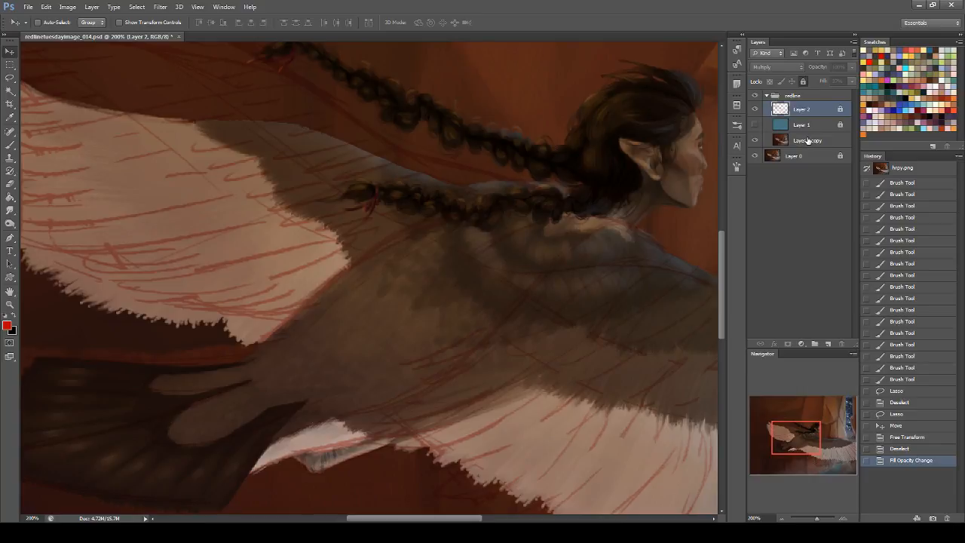
- Add a new layer in Multiply mode above the sketch and choose the 30 px textured brush
left_click(828, 343)
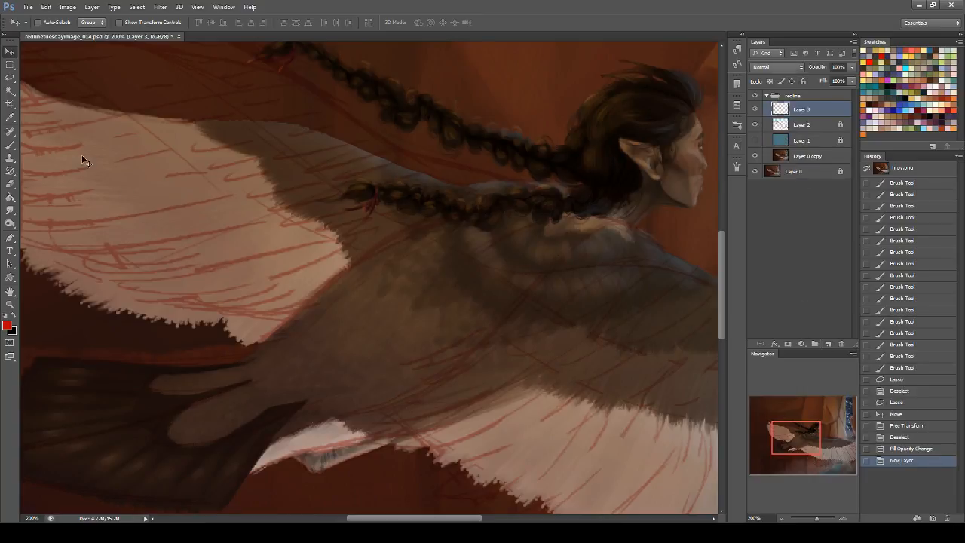
left_click(10, 144)
left_click(42, 22)
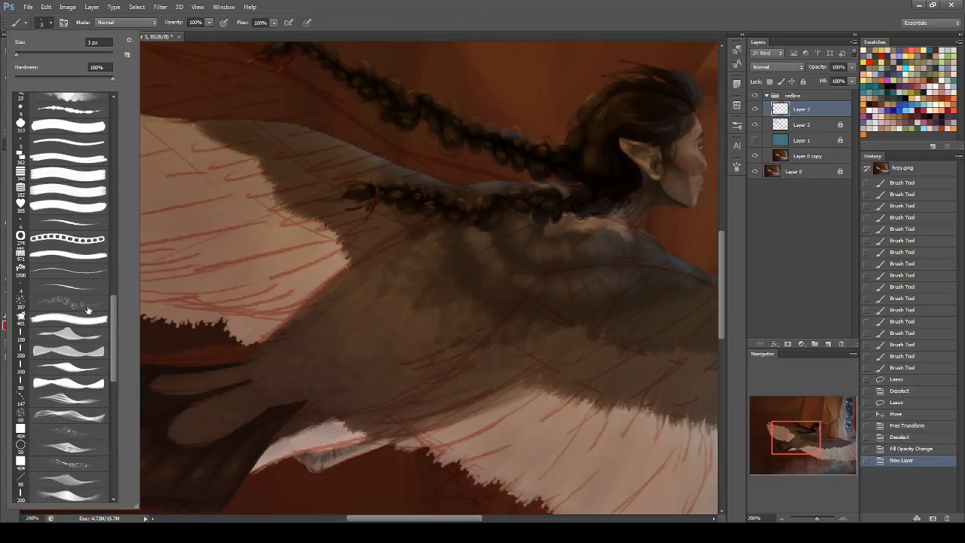
mouse_move(118, 314)
left_mouse_down()
mouse_move(103, 165)
mouse_move(111, 117)
left_mouse_up()
left_click(60, 291)
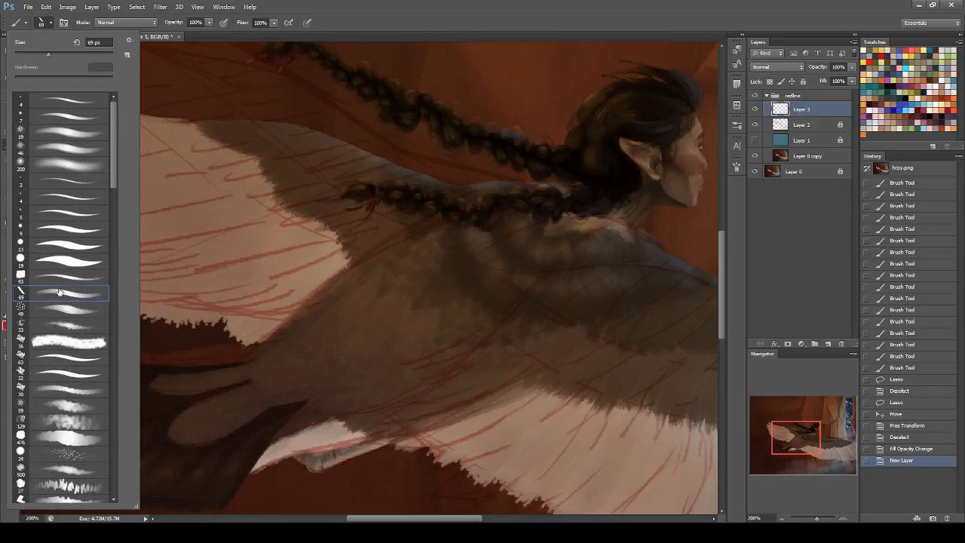
left_click(59, 393)
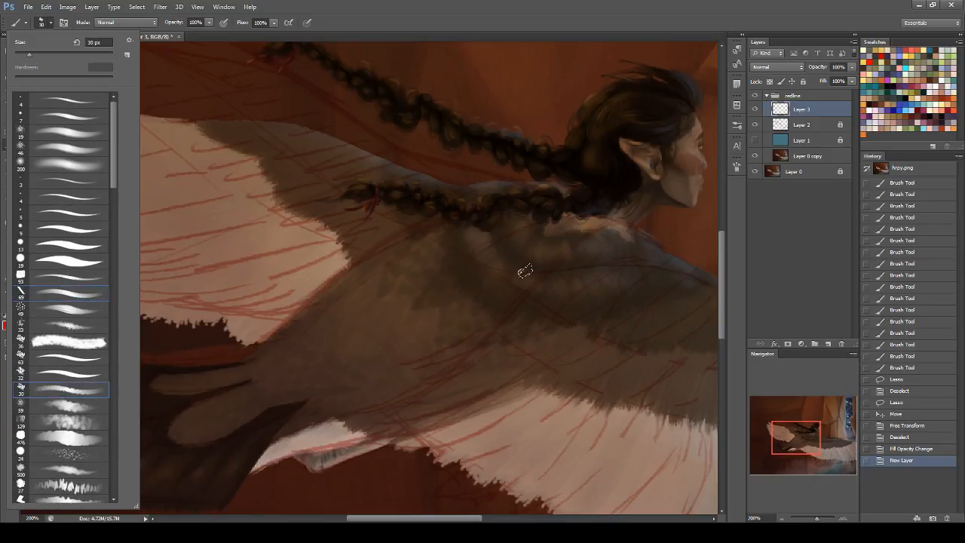
left_click(814, 110)
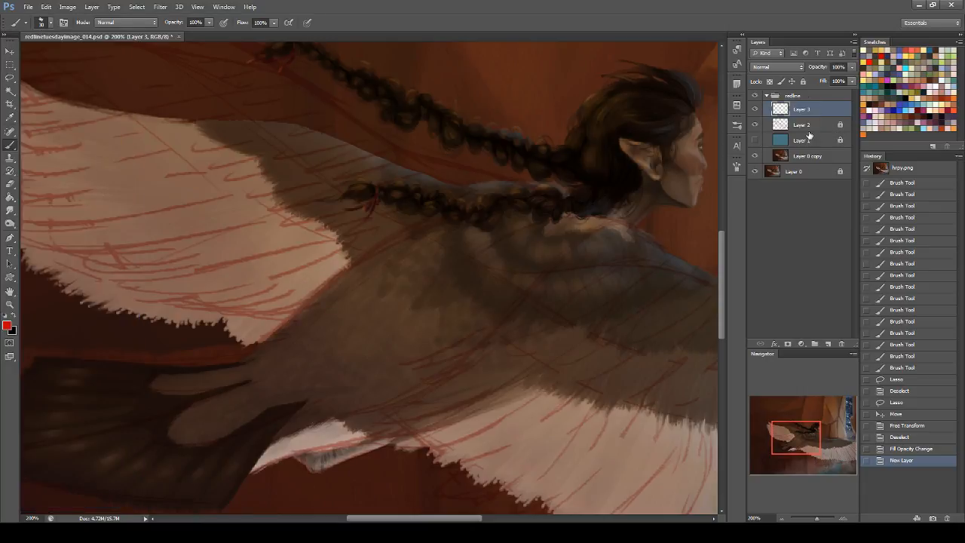
left_click(784, 69)
left_click(769, 107)
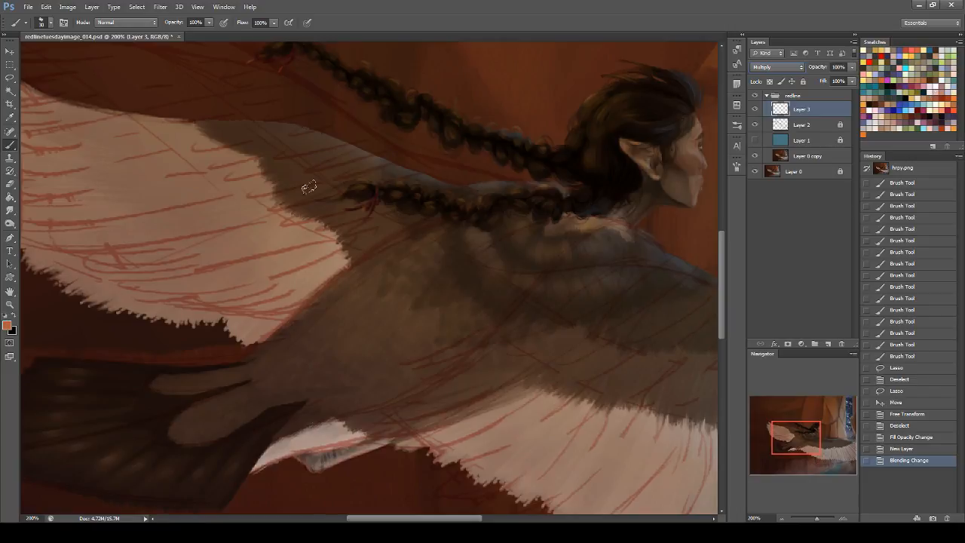
- Paint reddish-brown shadow strokes over the far wing's inner feathers, where the wing meets the body
left_click_drag(415, 205, 307, 284)
left_click_drag(348, 243, 280, 309)
left_click_drag(371, 232, 272, 303)
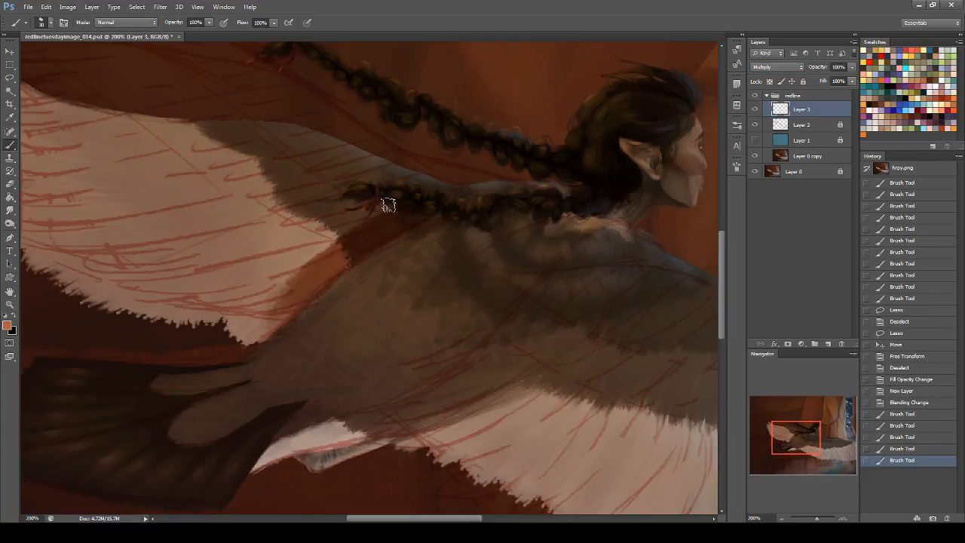
left_click_drag(383, 206, 271, 282)
left_click_drag(350, 207, 257, 281)
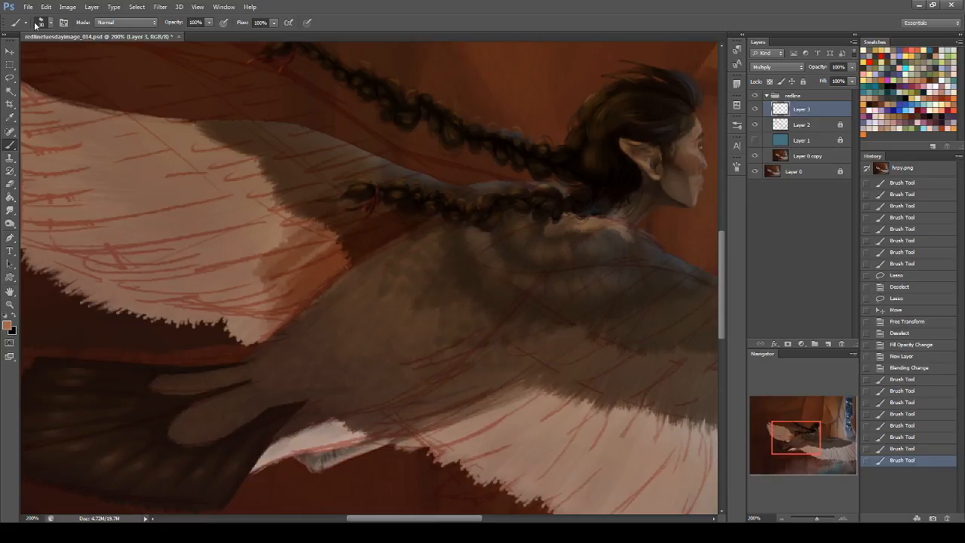
- Switch to a smaller round brush and extend the shadow over the far wing's inner feathers and below the braid
left_click(41, 24)
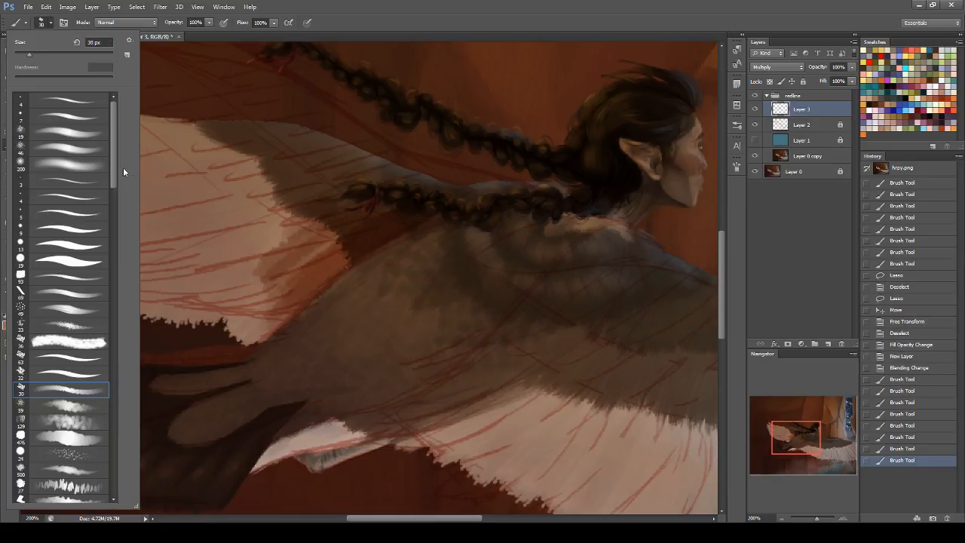
scroll(110, 208, "down", 10)
left_click(76, 288)
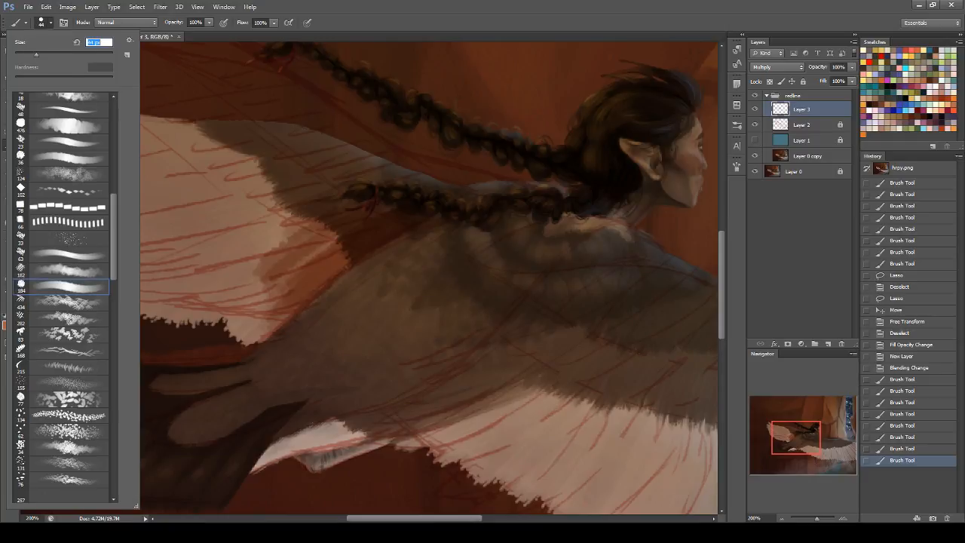
left_click_drag(23, 55, 25, 55)
mouse_move(352, 236)
left_mouse_down()
mouse_move(308, 254)
mouse_move(284, 279)
left_mouse_up()
left_click_drag(354, 228, 279, 281)
mouse_move(321, 235)
left_mouse_down()
mouse_move(271, 265)
mouse_move(273, 252)
left_mouse_up()
left_click_drag(355, 206, 332, 212)
left_click_drag(377, 181, 291, 215)
left_click_drag(347, 175, 284, 189)
- Desaturate the painted shadows with Hue/Saturation at a saturation of -47
key("ctrl+u")
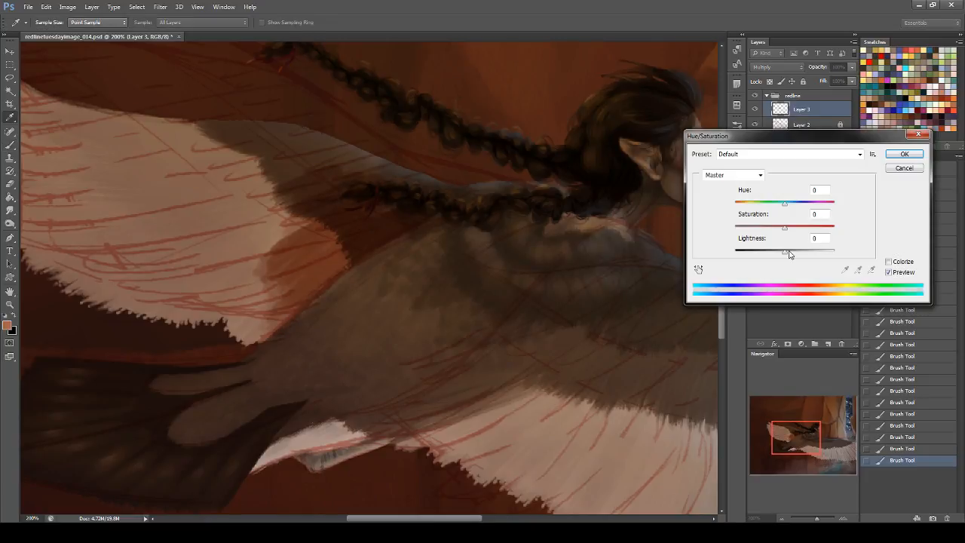
left_click_drag(778, 231, 763, 231)
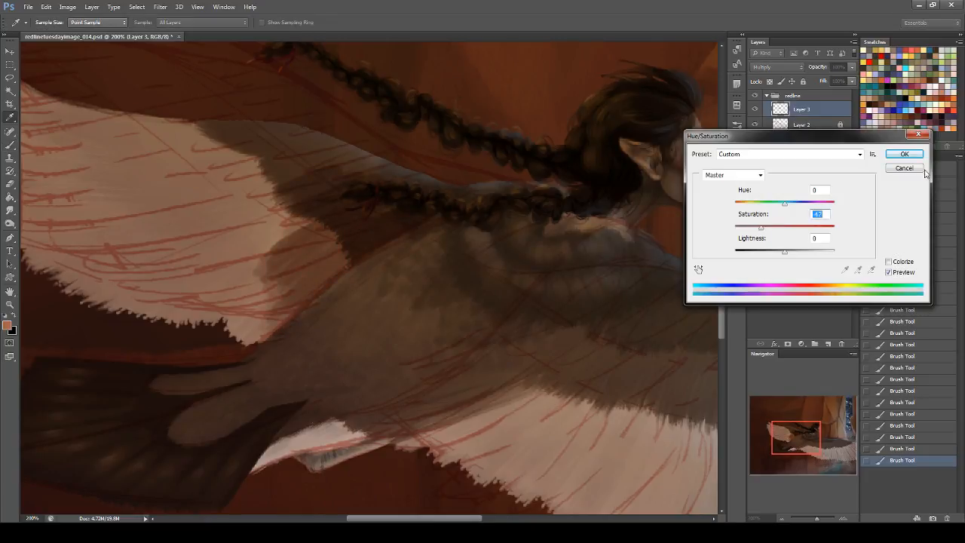
left_click(904, 153)
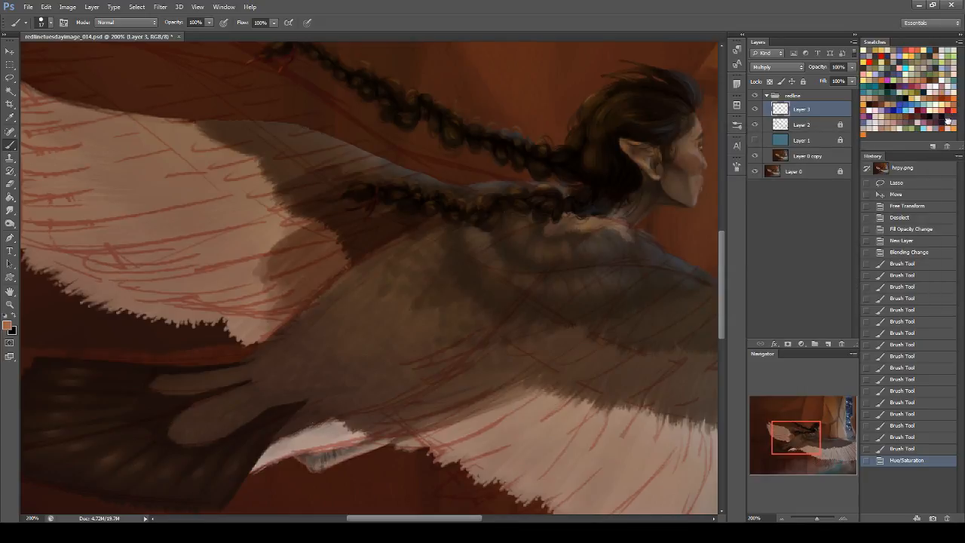
- Paint more muted shadow strokes on the far wing's inner feathers along the edge of the body
left_click_drag(358, 239, 332, 261)
left_click_drag(389, 225, 355, 246)
left_click_drag(339, 260, 290, 292)
left_click_drag(805, 438, 805, 438)
mouse_move(204, 249)
left_mouse_down()
mouse_move(207, 185)
mouse_move(180, 173)
mouse_move(230, 150)
left_mouse_up()
mouse_move(172, 167)
left_mouse_down()
mouse_move(232, 137)
mouse_move(207, 120)
left_mouse_up()
- Paint dark cast shadows beneath the braids and across the nape and upper back
mouse_move(499, 163)
left_mouse_down()
mouse_move(511, 151)
mouse_move(309, 195)
left_mouse_up()
left_click_drag(414, 168, 399, 173)
left_click_drag(555, 136, 505, 158)
left_click_drag(572, 113, 554, 135)
left_click_drag(509, 165, 494, 173)
- Shade the body's flank along the root of the near wing, from the shoulder down to the tail and leg
mouse_move(507, 251)
left_mouse_down()
mouse_move(476, 236)
mouse_move(516, 263)
left_mouse_up()
left_click_drag(523, 219, 433, 257)
mouse_move(497, 237)
left_mouse_down()
mouse_move(369, 302)
mouse_move(377, 279)
mouse_move(279, 339)
left_mouse_up()
mouse_move(332, 309)
left_mouse_down()
mouse_move(239, 352)
mouse_move(244, 337)
mouse_move(185, 391)
mouse_move(236, 363)
mouse_move(279, 365)
mouse_move(251, 348)
mouse_move(266, 330)
left_mouse_up()
mouse_move(369, 275)
left_mouse_down()
mouse_move(249, 324)
mouse_move(264, 309)
left_mouse_up()
left_click_drag(294, 280, 234, 305)
mouse_move(235, 377)
left_mouse_down()
mouse_move(261, 386)
mouse_move(291, 376)
mouse_move(227, 370)
mouse_move(172, 387)
mouse_move(139, 416)
left_mouse_up()
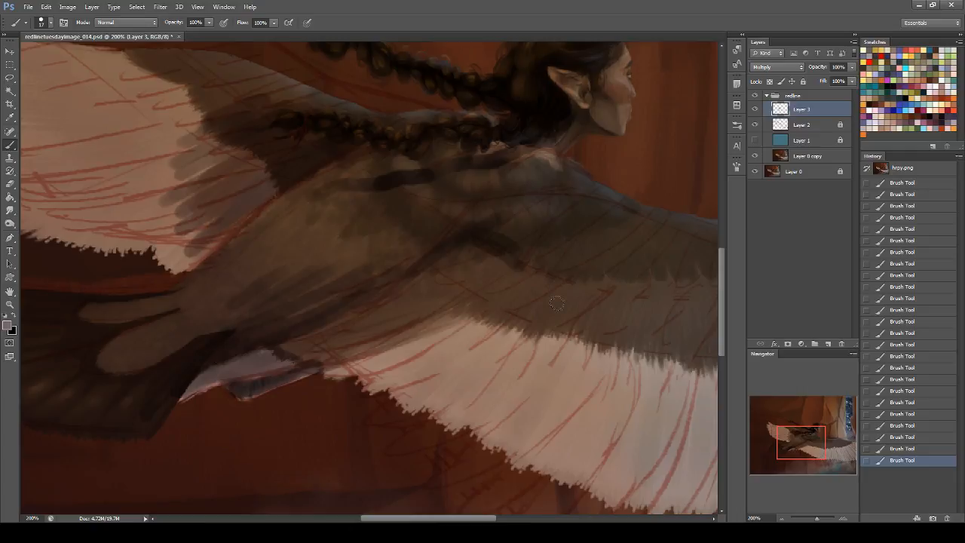
- Darken the tail around the leg shapes and deepen the shadow on the lower body
left_click_drag(801, 435, 775, 435)
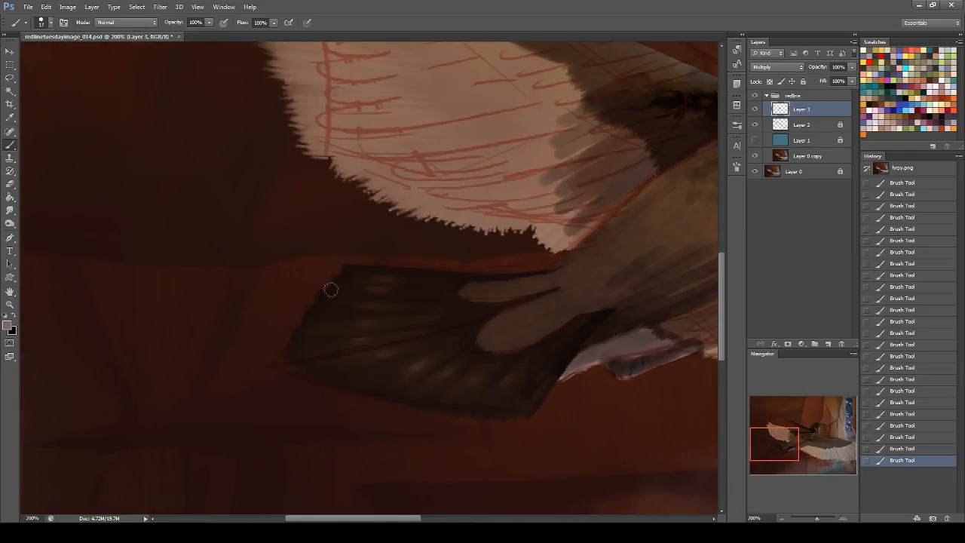
mouse_move(575, 269)
left_mouse_down()
mouse_move(605, 274)
mouse_move(596, 288)
mouse_move(603, 304)
mouse_move(639, 286)
mouse_move(585, 327)
mouse_move(582, 283)
mouse_move(499, 287)
mouse_move(523, 307)
mouse_move(574, 330)
left_mouse_up()
mouse_move(511, 361)
left_mouse_down()
mouse_move(491, 332)
mouse_move(433, 314)
mouse_move(541, 282)
left_mouse_up()
mouse_move(447, 320)
left_mouse_down()
mouse_move(528, 319)
mouse_move(494, 346)
mouse_move(529, 378)
left_mouse_up()
left_click_drag(794, 447, 812, 445)
mouse_move(431, 342)
left_mouse_down()
mouse_move(578, 245)
mouse_move(603, 245)
mouse_move(490, 340)
left_mouse_up()
mouse_move(604, 265)
left_mouse_down()
mouse_move(483, 353)
mouse_move(497, 362)
left_mouse_up()
- Paint a broad dark shadow band along the near wing's upper coverts, from the shoulder to the wrist
left_click_drag(789, 445, 818, 442)
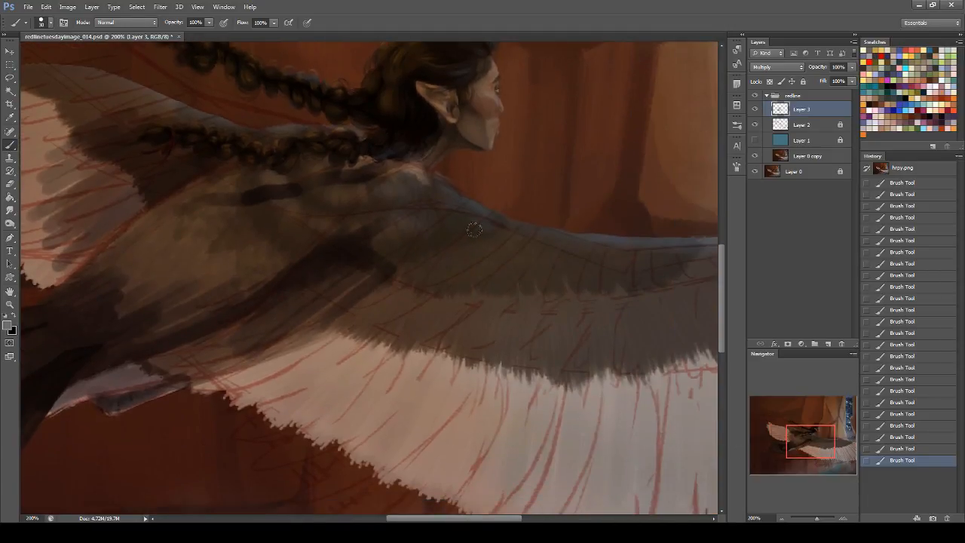
mouse_move(377, 230)
left_mouse_down()
mouse_move(385, 248)
mouse_move(686, 284)
left_mouse_up()
left_click_drag(806, 437, 813, 434)
left_click_drag(549, 327, 686, 314)
mouse_move(521, 320)
left_mouse_down()
mouse_move(275, 308)
mouse_move(316, 354)
mouse_move(415, 319)
mouse_move(459, 330)
left_mouse_up()
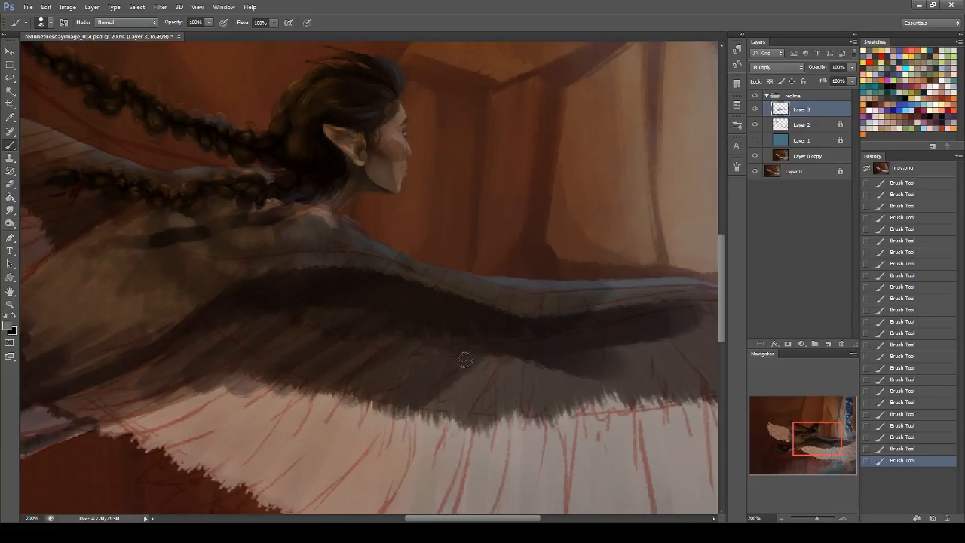
- Shade the near wing's feathers below the dark band and add soft shadow patches to the far wing's pale feathers
left_click_drag(504, 364, 431, 427)
left_click_drag(552, 370, 479, 449)
left_click_drag(599, 381, 543, 448)
mouse_move(853, 444)
left_mouse_down()
mouse_move(811, 430)
mouse_move(785, 451)
mouse_move(814, 443)
mouse_move(809, 451)
left_mouse_up()
mouse_move(286, 164)
left_mouse_down()
mouse_move(270, 211)
mouse_move(310, 201)
mouse_move(308, 230)
mouse_move(371, 220)
mouse_move(267, 312)
mouse_move(432, 228)
mouse_move(325, 334)
mouse_move(506, 210)
mouse_move(486, 264)
mouse_move(408, 385)
mouse_move(544, 276)
mouse_move(458, 396)
mouse_move(602, 221)
mouse_move(499, 451)
mouse_move(631, 222)
mouse_move(586, 427)
mouse_move(646, 306)
mouse_move(654, 202)
mouse_move(664, 422)
left_mouse_up()
left_click_drag(822, 446, 810, 433)
mouse_move(452, 302)
left_mouse_down()
mouse_move(287, 324)
mouse_move(195, 324)
mouse_move(260, 264)
mouse_move(212, 271)
mouse_move(260, 185)
mouse_move(263, 149)
mouse_move(151, 166)
mouse_move(79, 143)
left_mouse_up()
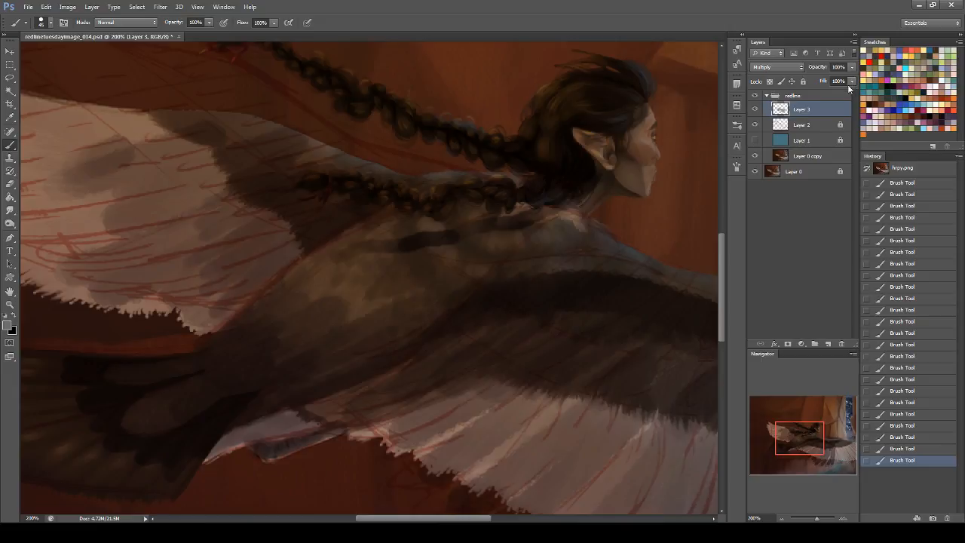
- Lower the shading layer's fill to 62% and blend the shadow strokes on the body, wings and tail with the Smudge tool
left_click_drag(835, 95, 831, 93)
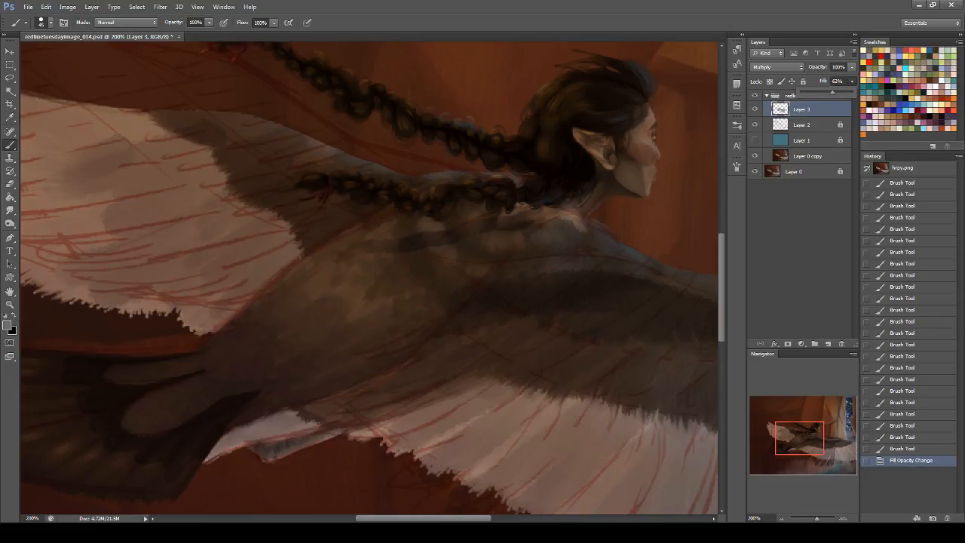
left_click(9, 210)
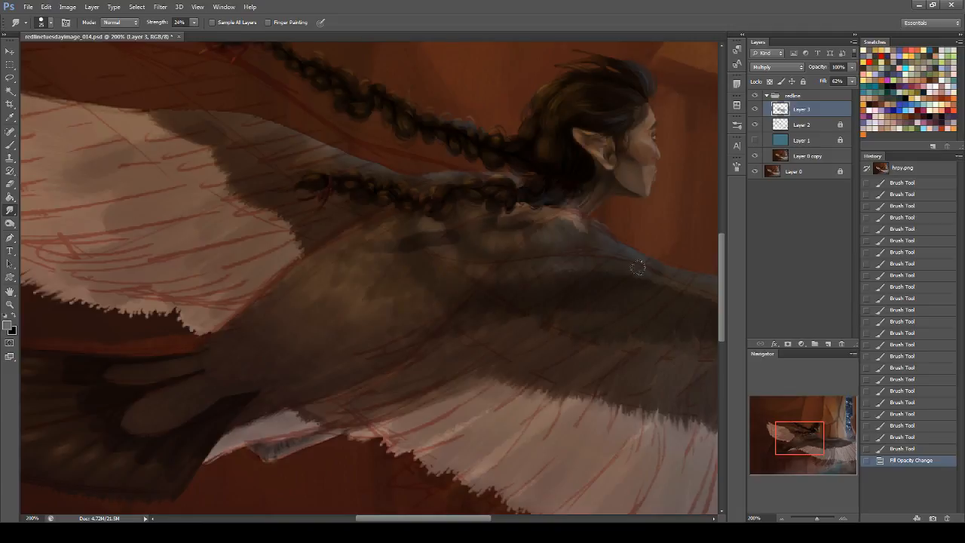
left_click_drag(505, 270, 498, 225)
left_click_drag(315, 348, 337, 374)
mouse_move(824, 422)
left_mouse_down()
mouse_move(850, 426)
mouse_move(798, 418)
mouse_move(807, 407)
mouse_move(818, 427)
left_mouse_up()
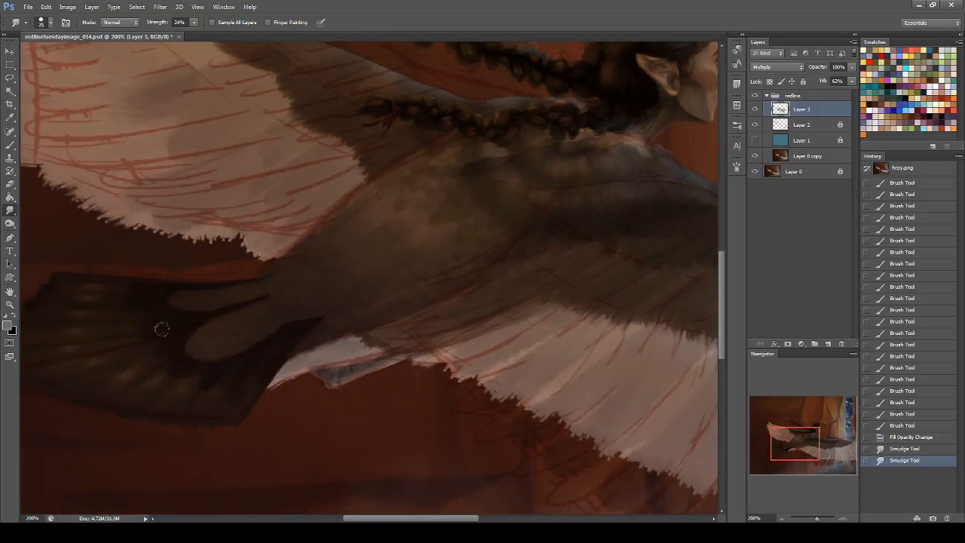
left_click_drag(335, 375, 319, 365)
mouse_move(794, 451)
left_mouse_down()
mouse_move(820, 432)
mouse_move(801, 438)
left_mouse_up()
- Add a new layer above the Multiply shading layer and set its blend mode to Overlay
left_click(827, 344)
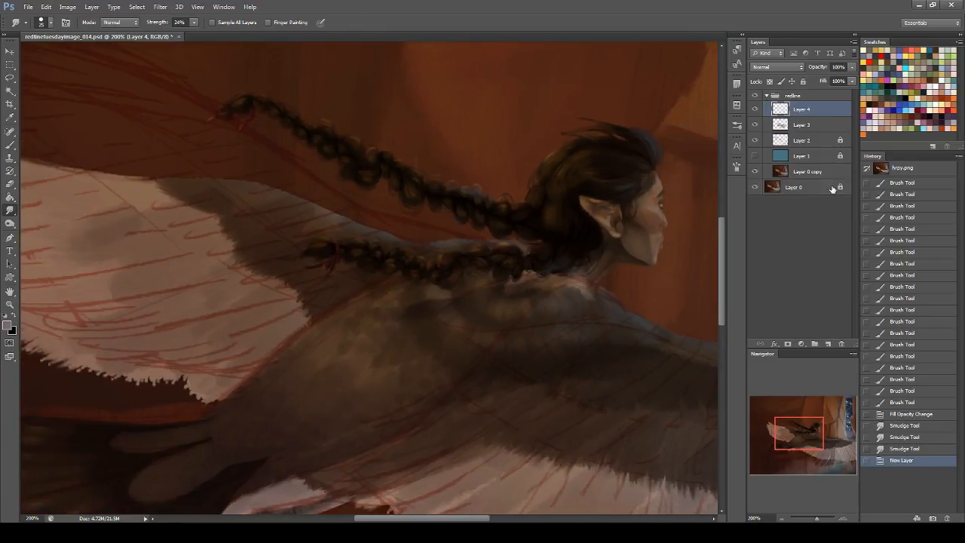
left_click(776, 67)
left_click(791, 211)
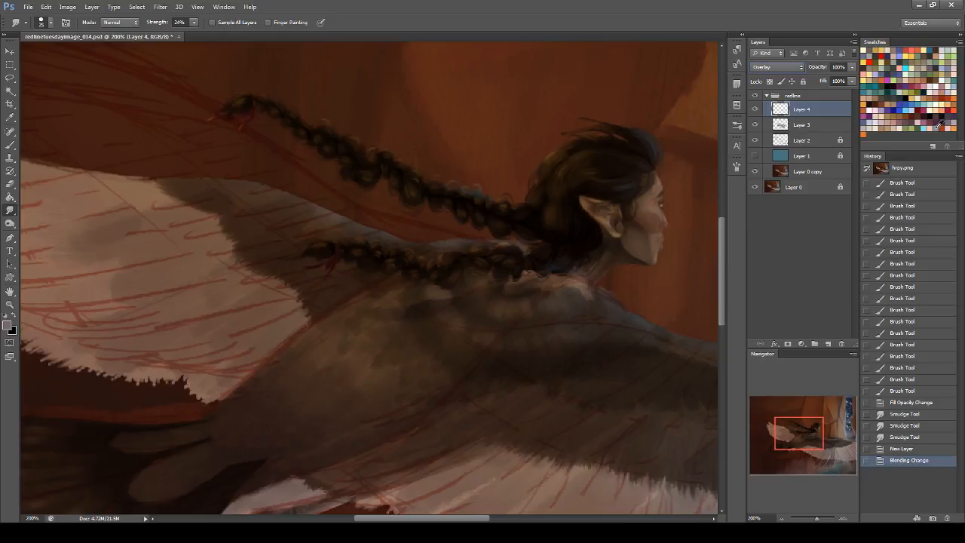
- Brush a warm tan glow over the harpy's upper body and belly on the Overlay layer
key("b")
left_click_drag(386, 285, 331, 343)
mouse_move(370, 301)
left_mouse_down()
mouse_move(328, 351)
mouse_move(343, 340)
left_mouse_up()
left_click_drag(413, 308, 384, 355)
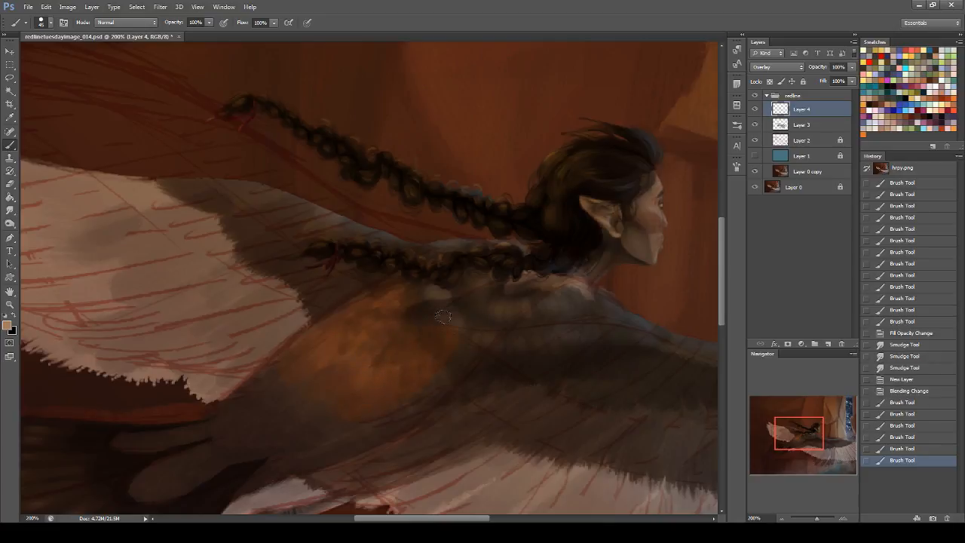
mouse_move(394, 296)
left_mouse_down()
mouse_move(449, 279)
mouse_move(491, 298)
mouse_move(541, 284)
mouse_move(588, 292)
mouse_move(447, 307)
left_mouse_up()
left_click_drag(369, 361, 350, 380)
- Extend the tan Overlay glow onto the lower braid, the shoulder and the lower body toward the tail
mouse_move(430, 264)
left_mouse_down()
mouse_move(456, 255)
mouse_move(413, 267)
left_mouse_up()
left_click_drag(280, 398, 260, 423)
left_click_drag(291, 388, 226, 433)
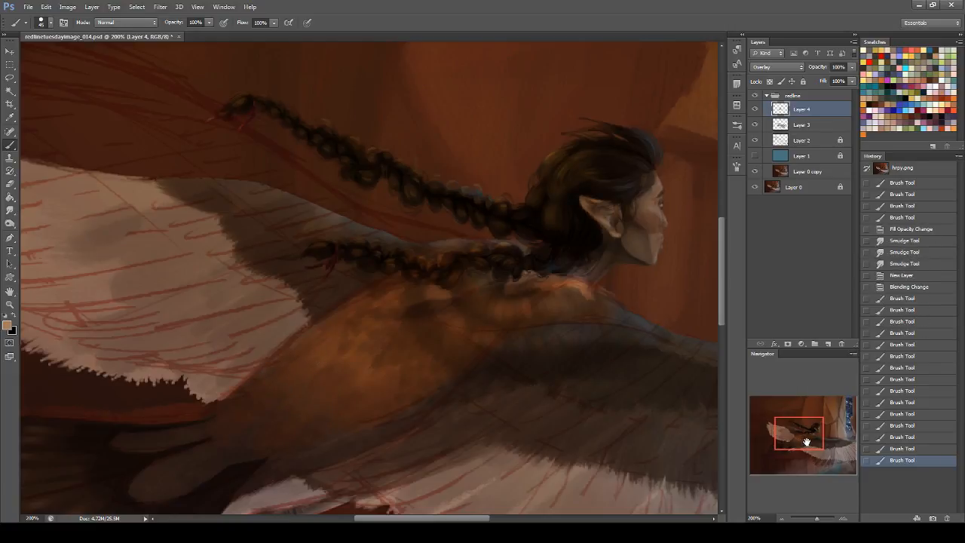
left_click_drag(806, 442, 808, 449)
mouse_move(417, 254)
left_mouse_down()
mouse_move(383, 281)
mouse_move(285, 306)
left_mouse_up()
left_click_drag(396, 194, 422, 205)
mouse_move(852, 82)
left_mouse_down()
mouse_move(831, 94)
mouse_move(867, 89)
left_mouse_up()
- Shift the Overlay layer's hue by +180 and lower its saturation with Hue/Saturation
left_click_drag(821, 452, 771, 440)
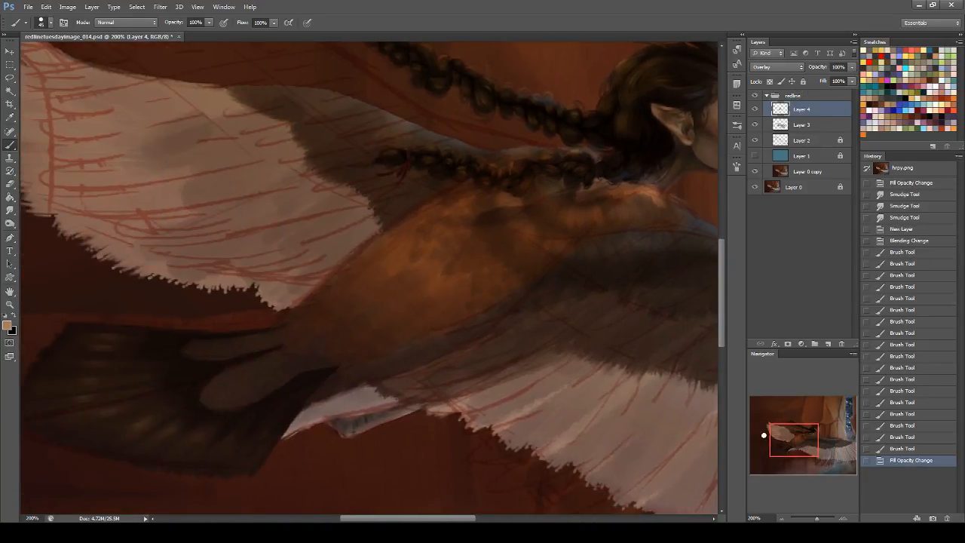
key("ctrl+u")
left_click_drag(791, 207, 842, 215)
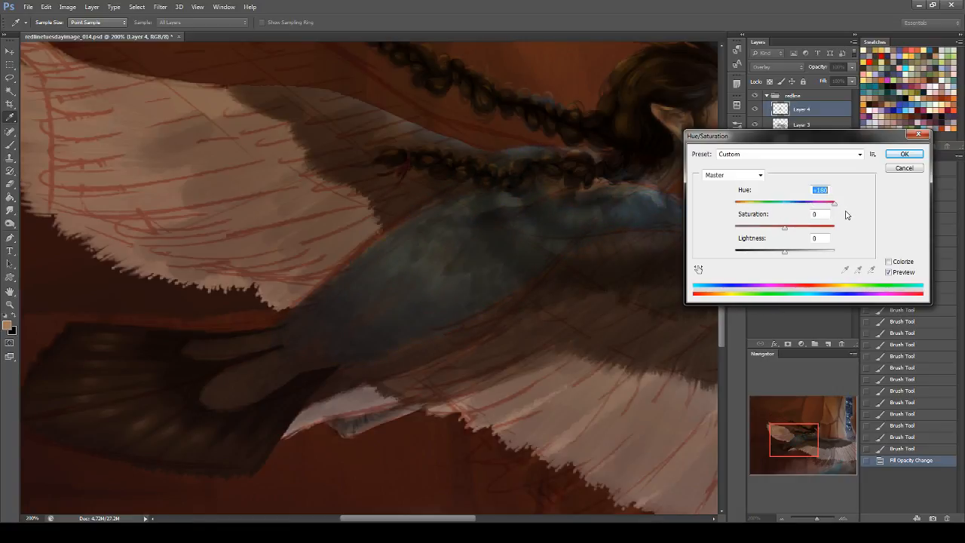
left_click_drag(792, 254, 772, 231)
left_click(905, 154)
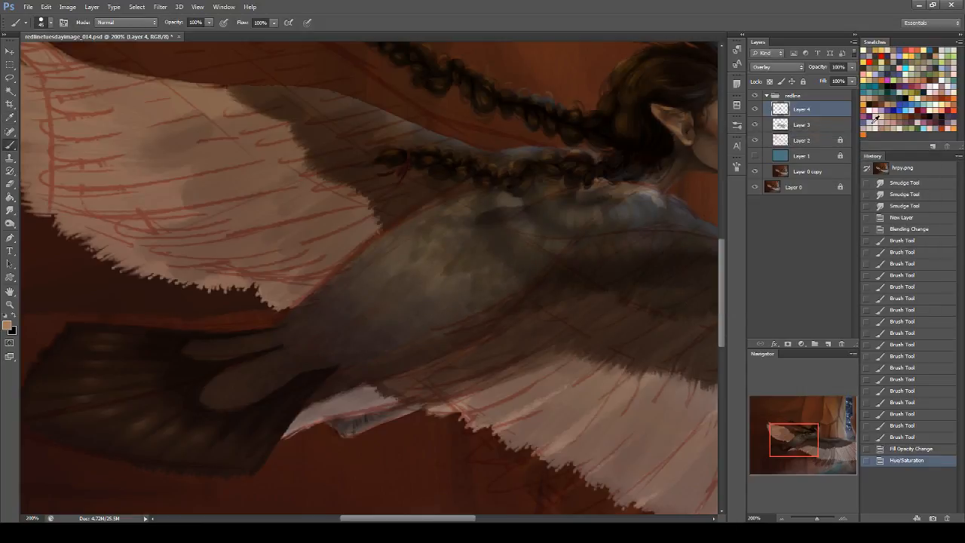
- Try a blue-violet tint over the side of the body and undo the last strokes
left_click_drag(460, 266, 435, 292)
mouse_move(496, 229)
left_mouse_down()
mouse_move(528, 218)
mouse_move(430, 309)
left_mouse_up()
left_click_drag(482, 248, 398, 286)
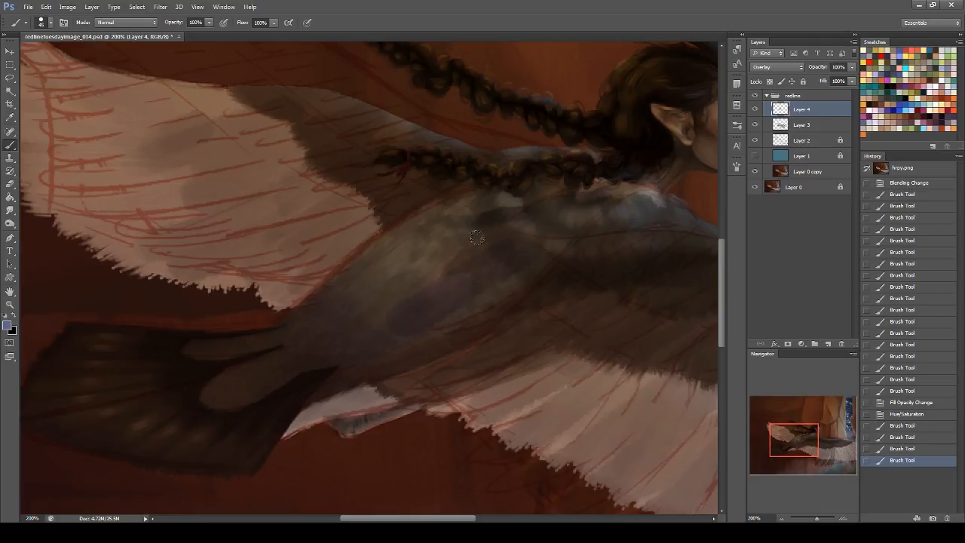
key("ctrl+z")
key("ctrl+z")
- Brush a pale purple tint across the belly and upper body on the Overlay layer
left_click_drag(500, 269, 408, 321)
left_click_drag(462, 268, 424, 296)
left_click_drag(467, 240, 392, 264)
left_click_drag(392, 264, 349, 289)
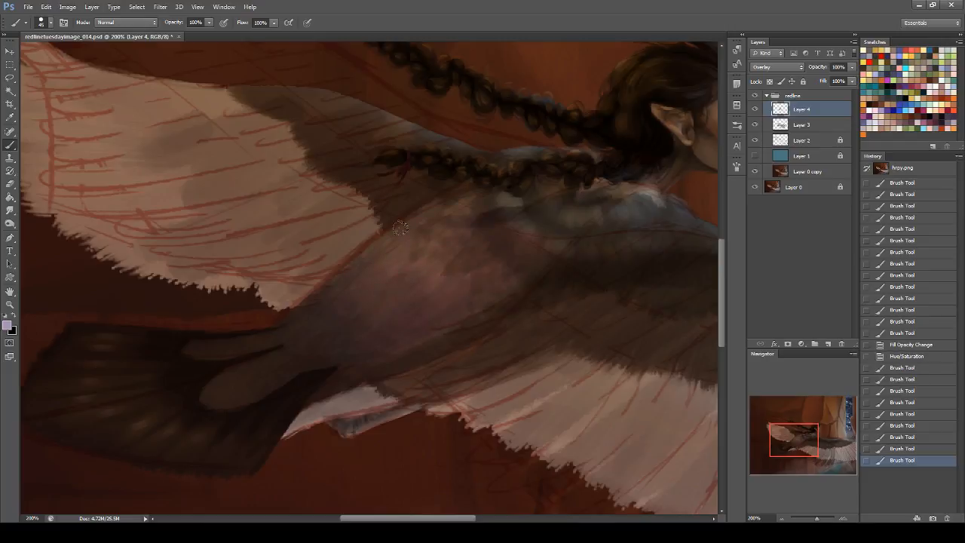
- Change the brush colour to a neutral light grey and brighten the body, back and near shoulder with it
left_click(7, 325)
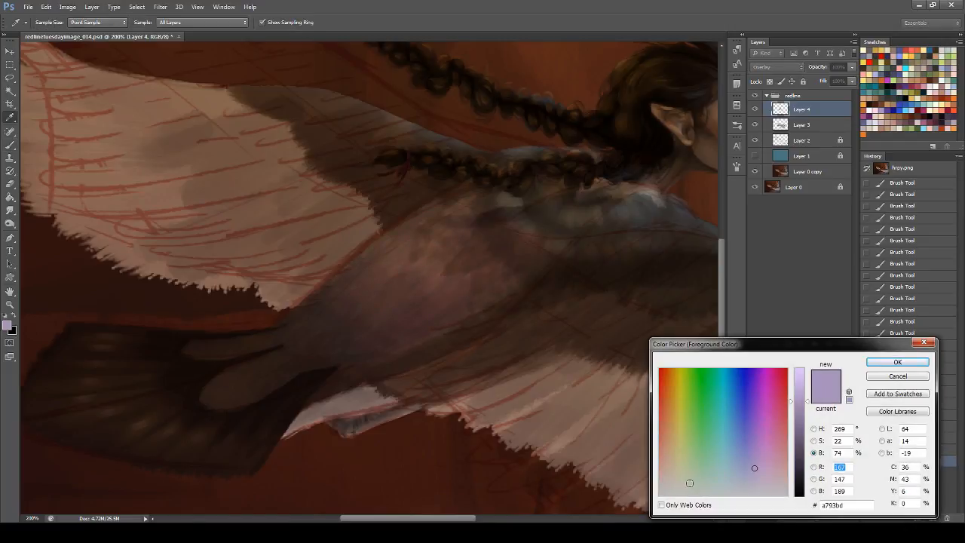
left_click_drag(689, 483, 680, 493)
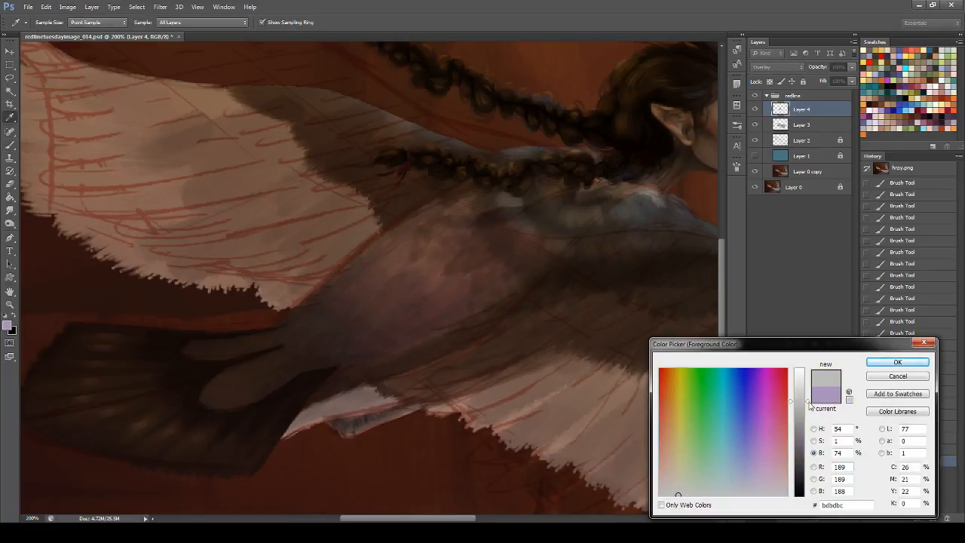
left_click(897, 362)
left_click_drag(407, 324, 488, 247)
left_click_drag(377, 332, 441, 264)
mouse_move(392, 309)
left_mouse_down()
mouse_move(445, 264)
mouse_move(444, 228)
left_mouse_up()
left_click_drag(344, 278, 422, 218)
left_click_drag(392, 257, 467, 207)
left_click_drag(452, 249, 528, 193)
left_click_drag(543, 253, 633, 189)
left_click_drag(603, 219, 533, 209)
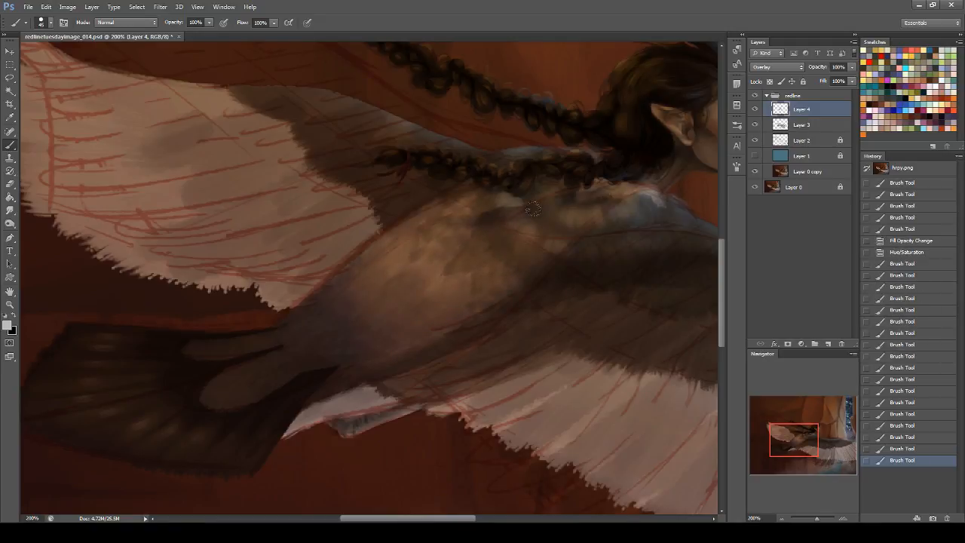
- Switch the brush colour to bluish grey aaacbd and cool the near shoulder, back and upper body
left_click(8, 325)
left_click_drag(720, 437, 743, 483)
left_click(897, 361)
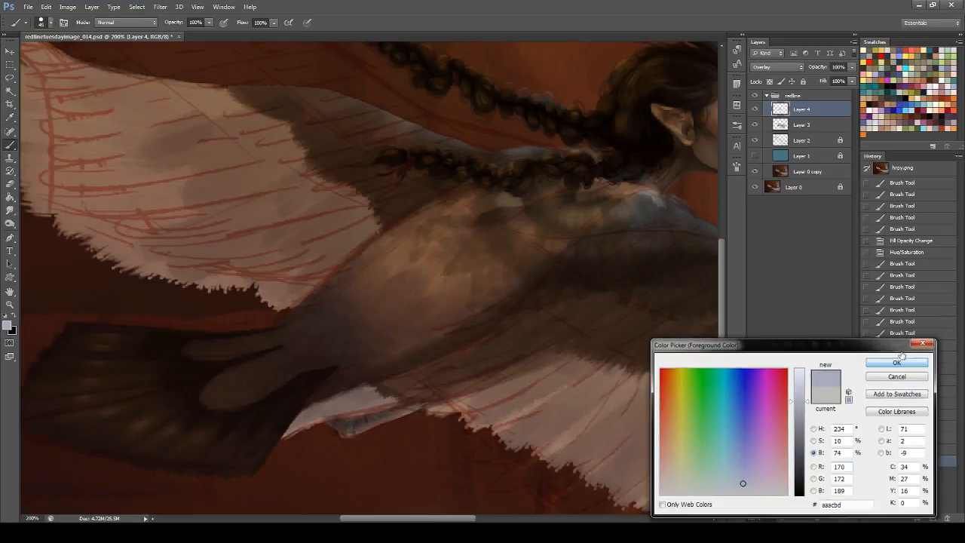
left_click_drag(554, 235, 570, 191)
left_click_drag(570, 191, 534, 214)
left_click_drag(533, 214, 413, 259)
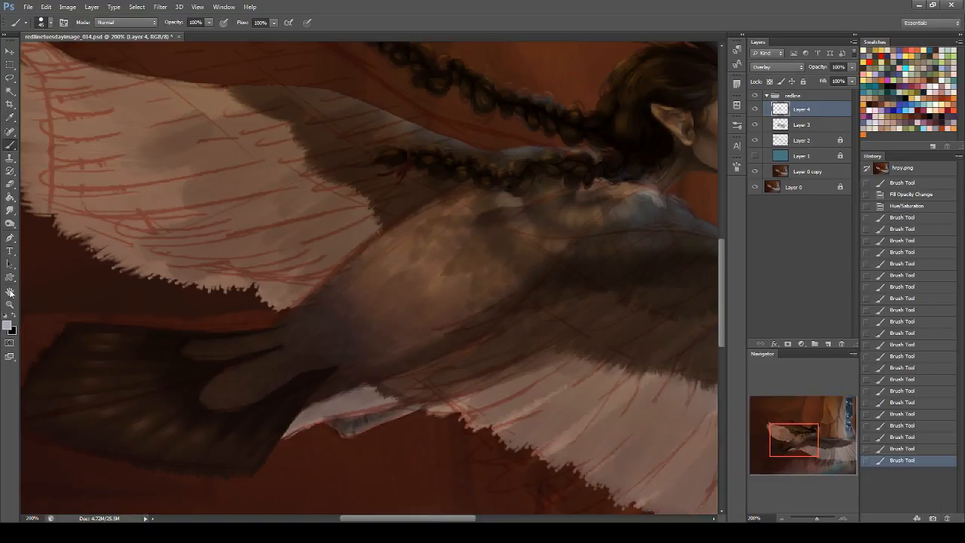
- Pick a more neutral pale grey and brush light over the back and the upper edge of the body
left_click(9, 326)
left_click_drag(711, 489, 705, 486)
left_click(896, 364)
mouse_move(572, 245)
left_mouse_down()
mouse_move(450, 260)
mouse_move(494, 229)
left_mouse_up()
left_click_drag(378, 261, 365, 243)
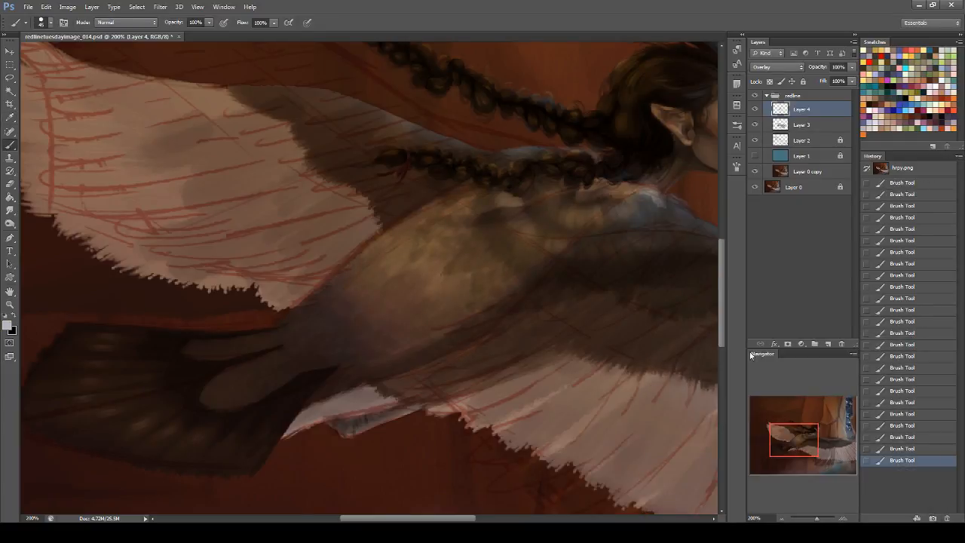
- Brighten the near shoulder and brush highlights onto the hair on the Overlay layer
left_click_drag(808, 446, 822, 446)
left_click_drag(405, 211, 447, 214)
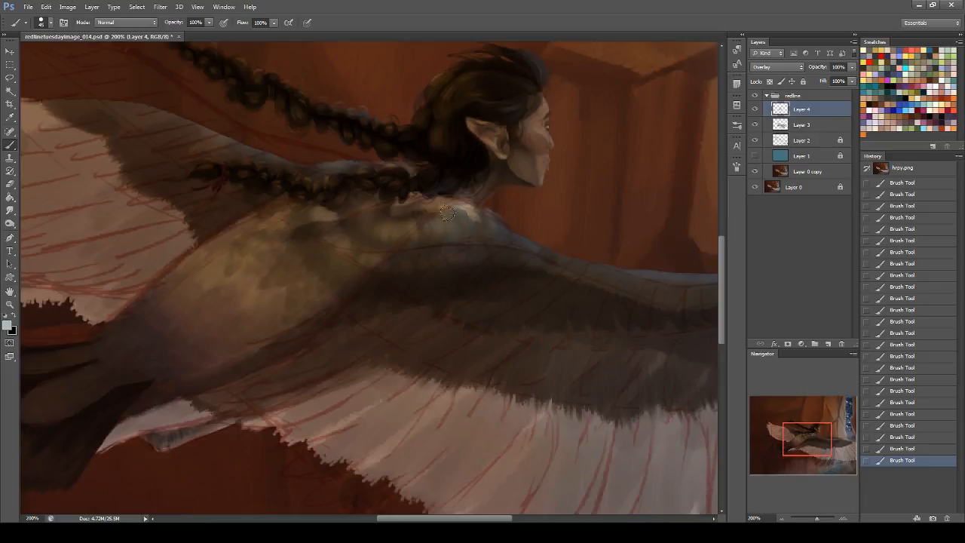
left_click_drag(442, 69, 429, 111)
left_click_drag(849, 450, 806, 432)
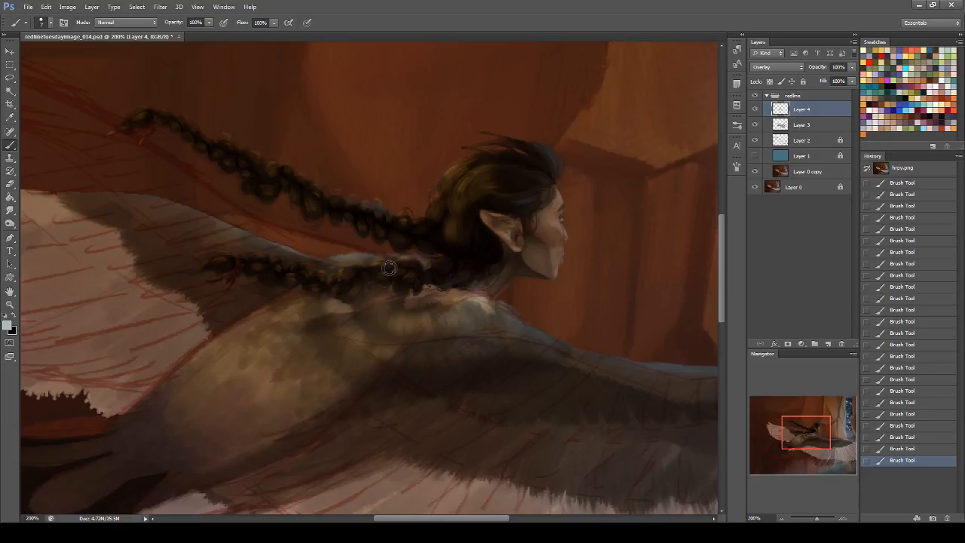
left_click_drag(802, 440, 800, 448)
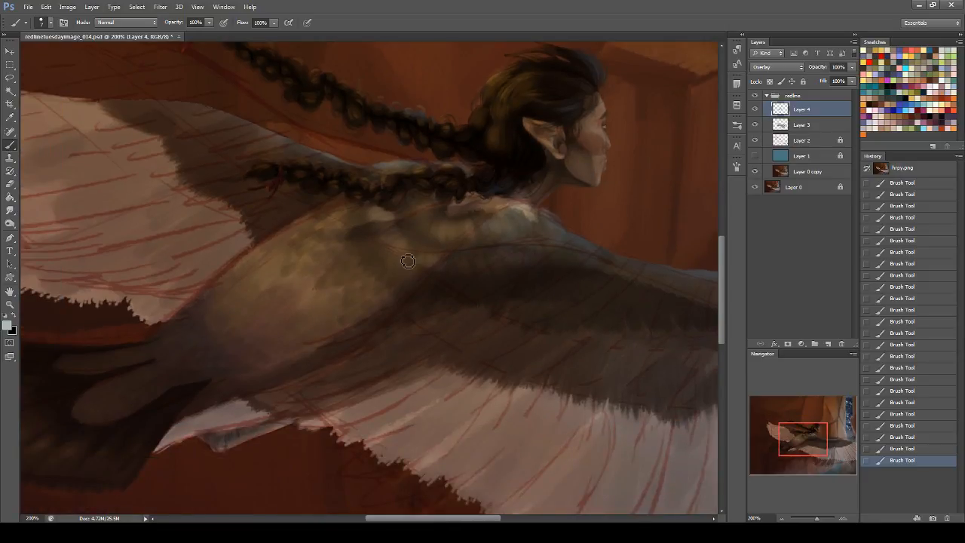
- Erase parts of the Multiply shading layer over the back and upper body below the braid
left_click(784, 125)
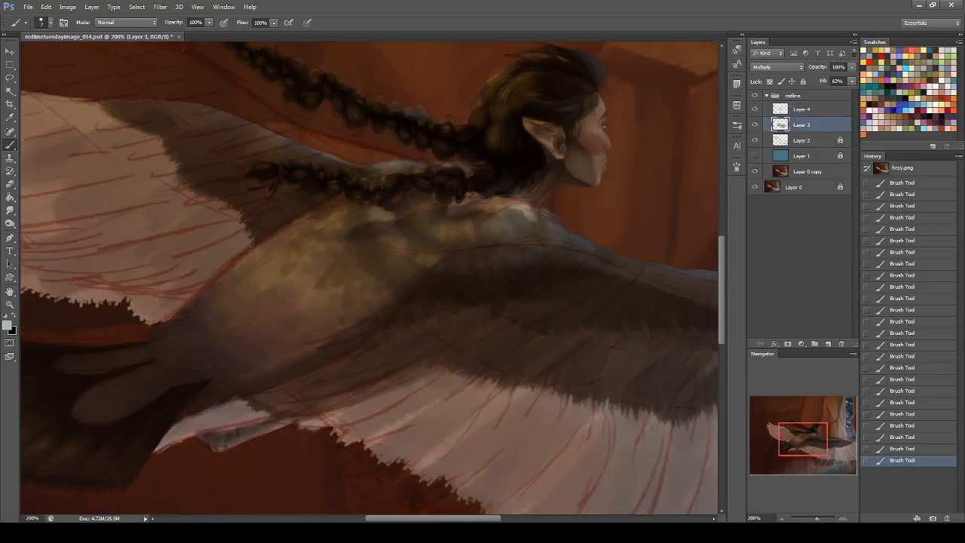
left_click(11, 184)
mouse_move(426, 217)
left_mouse_down()
mouse_move(464, 208)
mouse_move(394, 272)
left_mouse_up()
left_click_drag(360, 233, 378, 170)
left_click(11, 144)
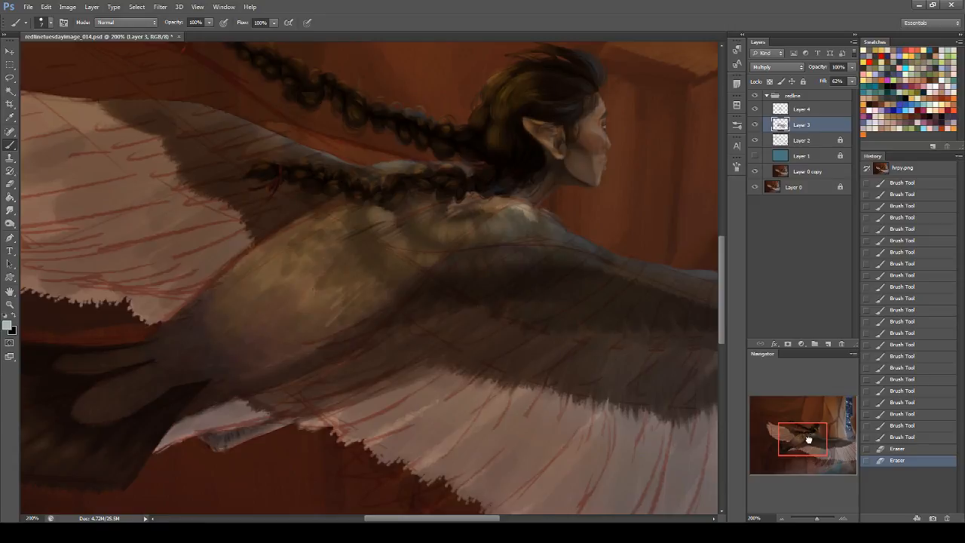
left_click_drag(810, 440, 802, 439)
- Add another new layer above the Overlay layer and set its blend mode to Multiply
left_click(808, 111)
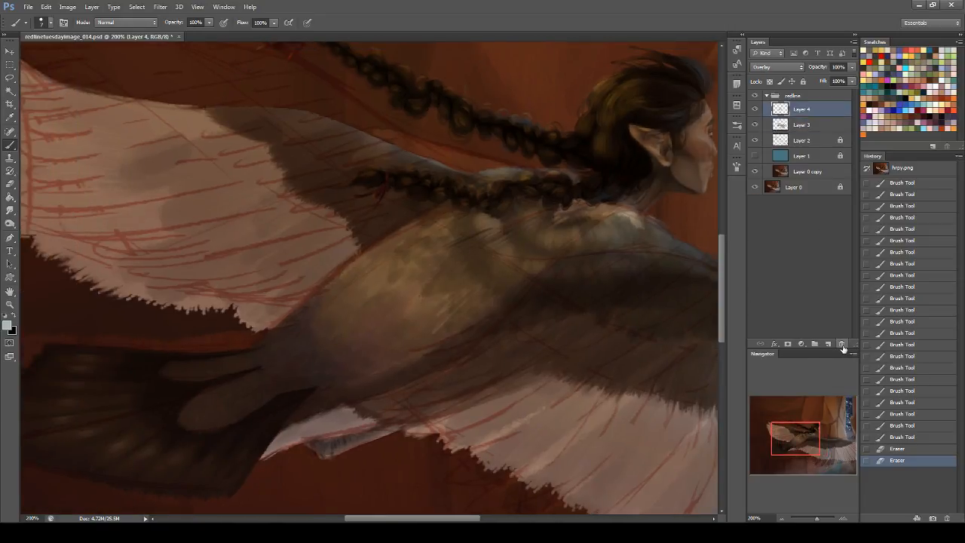
left_click(828, 344)
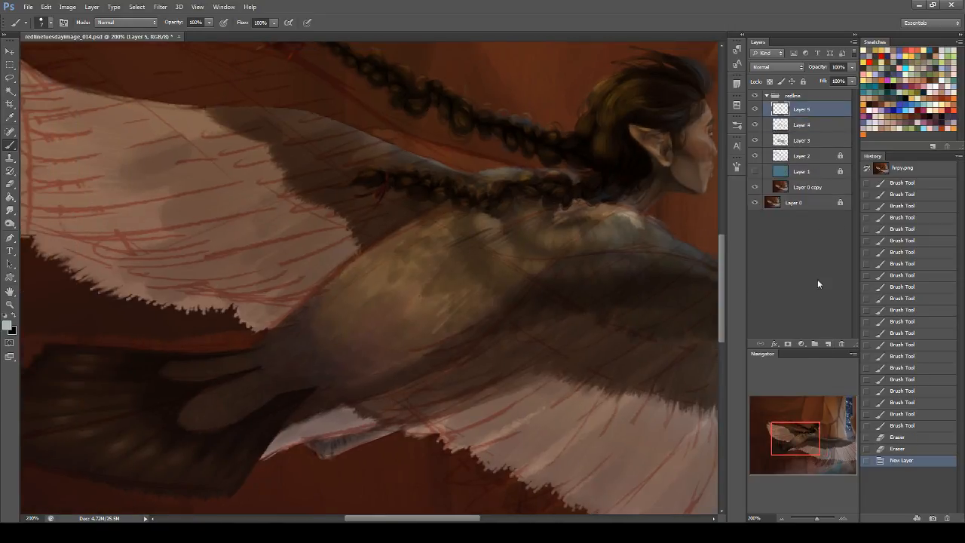
left_click(795, 70)
left_click(777, 101)
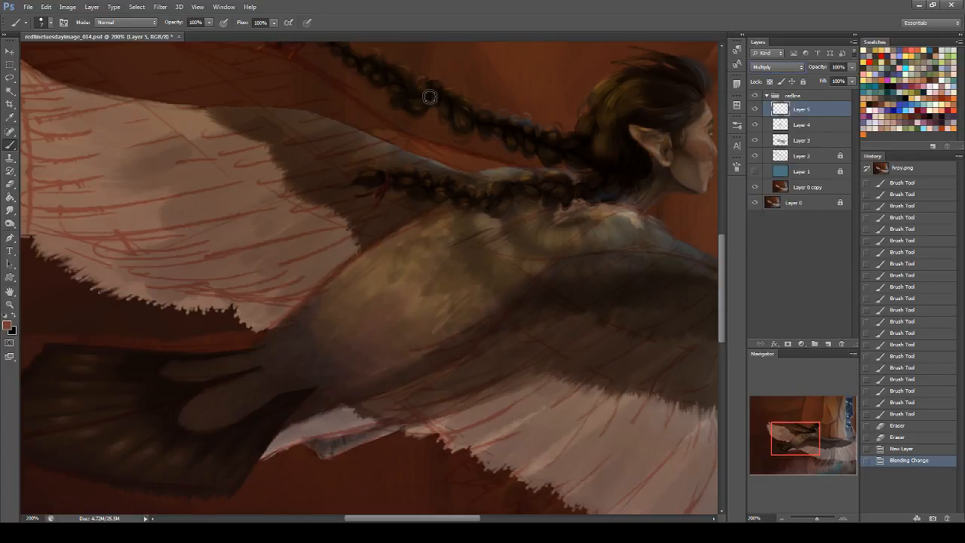
- Sketch rows of small scalloped feathers across the body with a thin 2 px reddish-brown brush
left_click(481, 72)
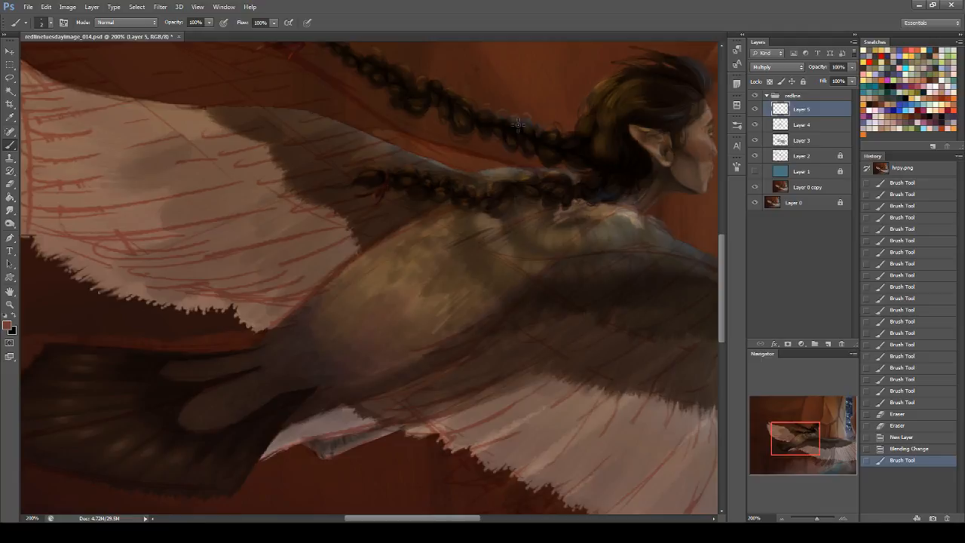
mouse_move(489, 221)
left_mouse_down()
mouse_move(427, 269)
mouse_move(388, 261)
left_mouse_up()
key("ctrl+z")
mouse_move(410, 244)
left_mouse_down()
mouse_move(389, 262)
mouse_move(398, 281)
left_mouse_up()
key("ctrl+z")
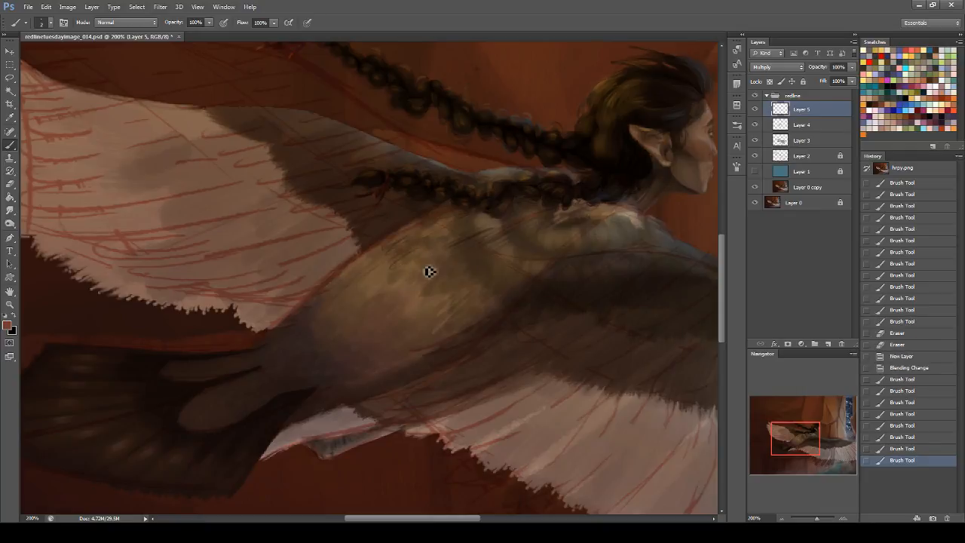
mouse_move(434, 269)
left_mouse_down()
mouse_move(444, 296)
mouse_move(469, 285)
mouse_move(463, 295)
mouse_move(483, 298)
mouse_move(474, 309)
mouse_move(487, 312)
mouse_move(439, 258)
left_mouse_up()
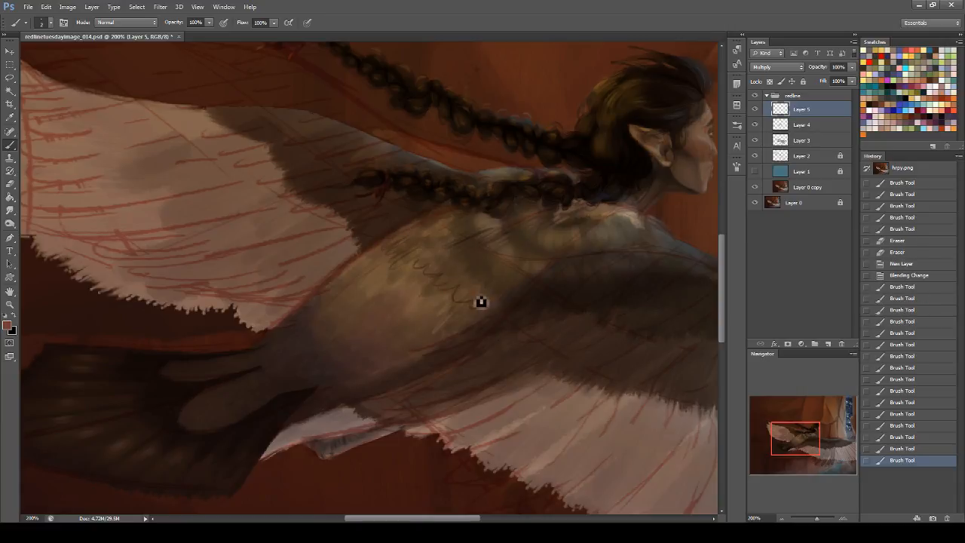
left_click_drag(476, 295, 485, 293)
left_click_drag(419, 287, 429, 308)
left_click_drag(436, 248, 370, 255)
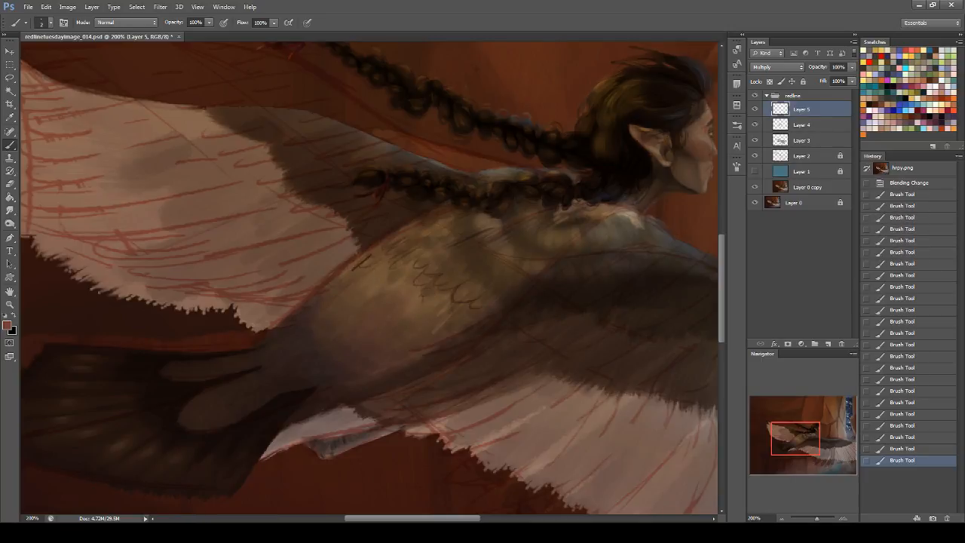
mouse_move(410, 294)
left_mouse_down()
mouse_move(413, 325)
mouse_move(438, 312)
mouse_move(431, 338)
left_mouse_up()
mouse_move(364, 275)
left_mouse_down()
mouse_move(385, 305)
mouse_move(408, 343)
mouse_move(439, 306)
left_mouse_up()
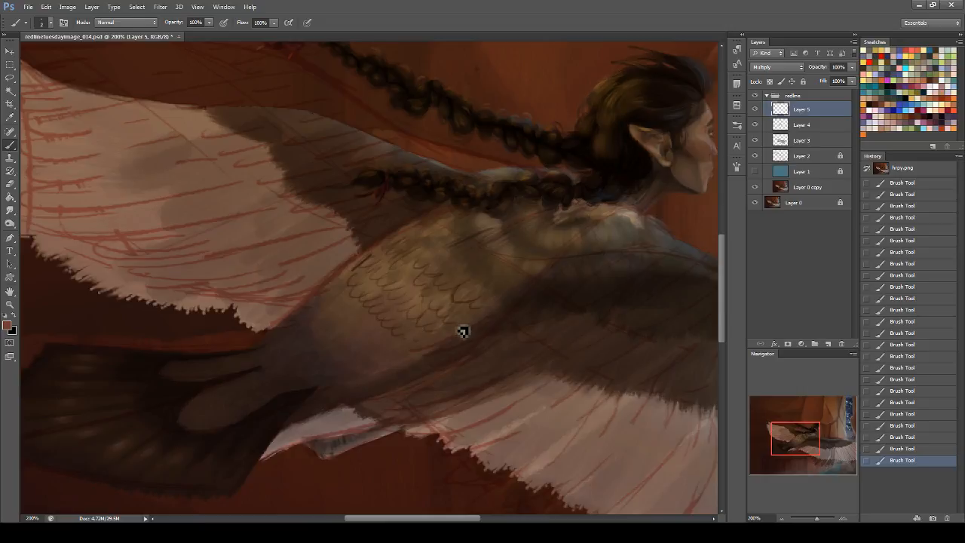
mouse_move(349, 315)
left_mouse_down()
mouse_move(336, 304)
mouse_move(341, 293)
mouse_move(354, 334)
left_mouse_up()
- Soften parts of the scalloped feather sketch with a soft round eraser
left_click(12, 184)
left_click(49, 24)
left_click_drag(119, 223, 115, 129)
left_click(74, 168)
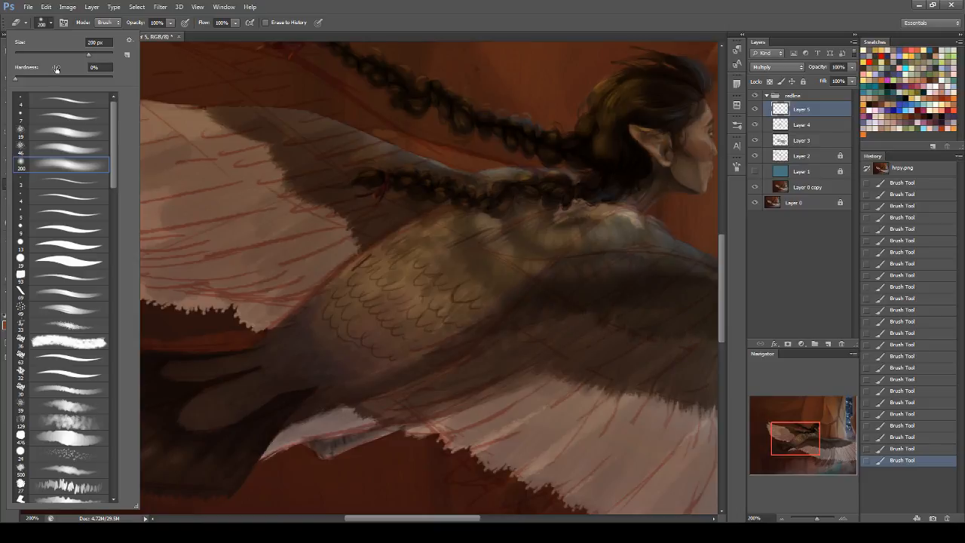
key("Return")
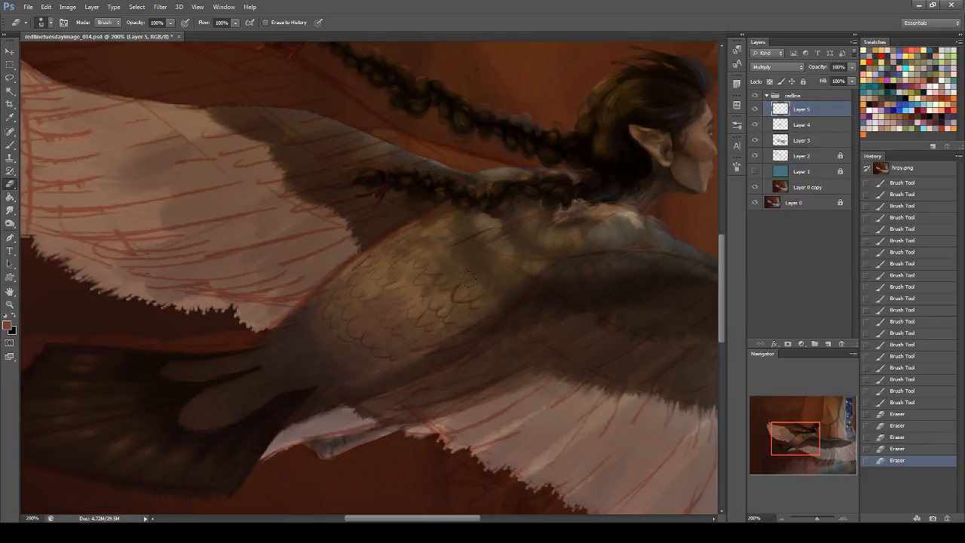
- Lasso the scalloped feather sketch on the body, warp it to follow the rounded form, and remove the selection
left_click(10, 77)
mouse_move(303, 285)
left_mouse_down()
mouse_move(486, 239)
mouse_move(291, 353)
mouse_move(280, 340)
left_mouse_up()
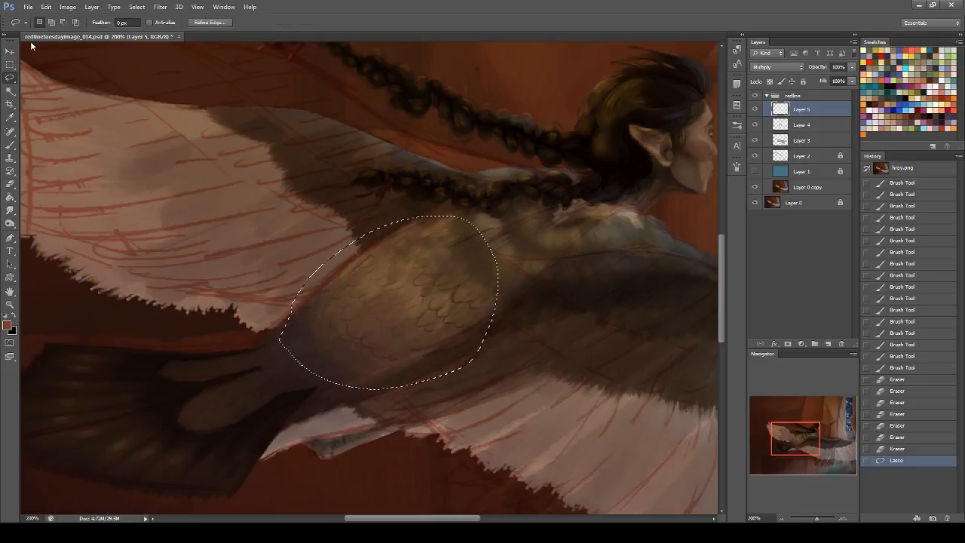
left_click(46, 7)
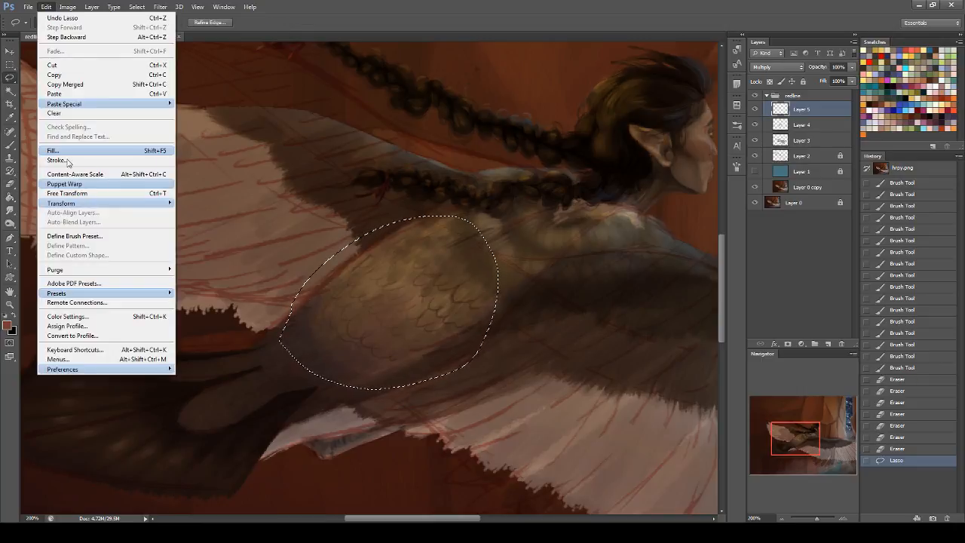
mouse_move(83, 203)
left_click(196, 270)
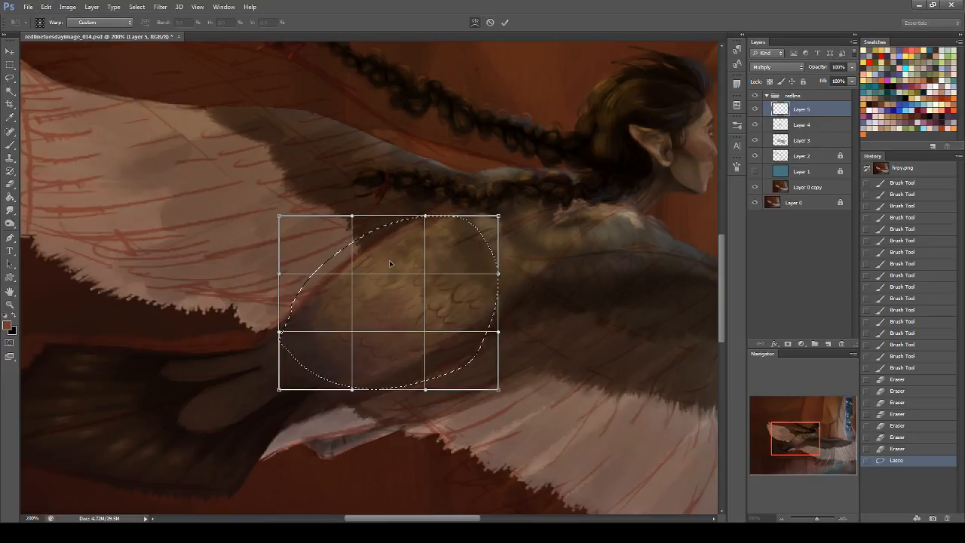
left_click_drag(460, 296, 450, 281)
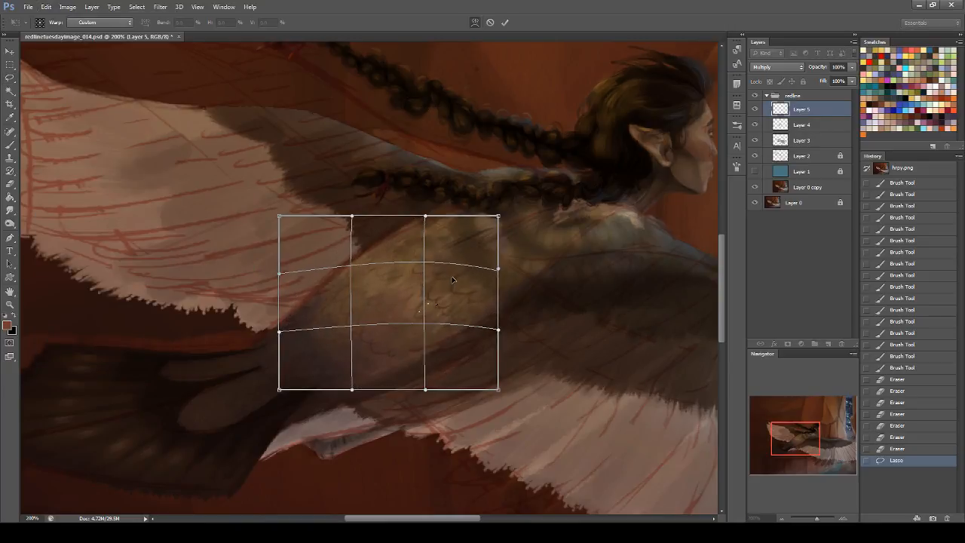
left_click_drag(385, 352, 386, 352)
left_click_drag(438, 392, 407, 441)
left_click_drag(353, 391, 343, 398)
left_click_drag(453, 269, 445, 287)
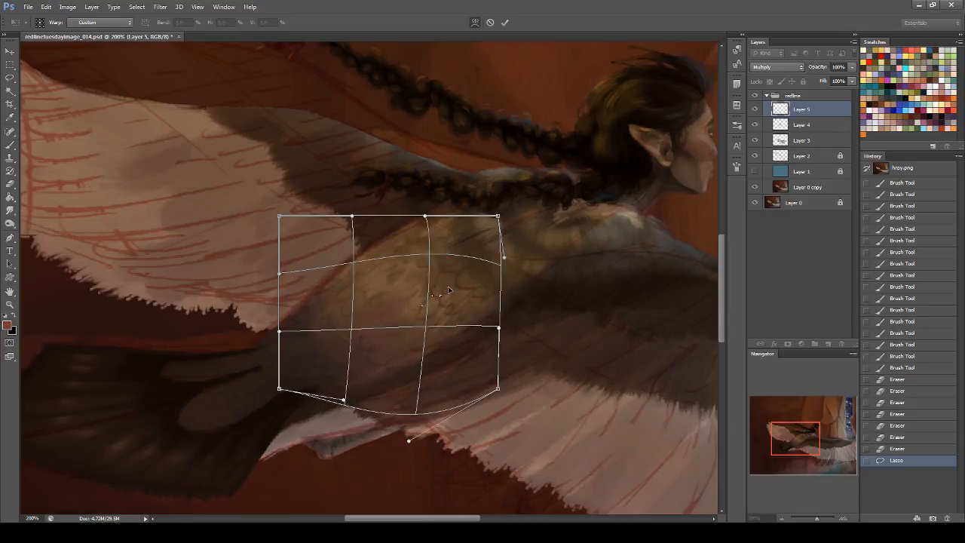
key("Return")
key("ctrl+d")
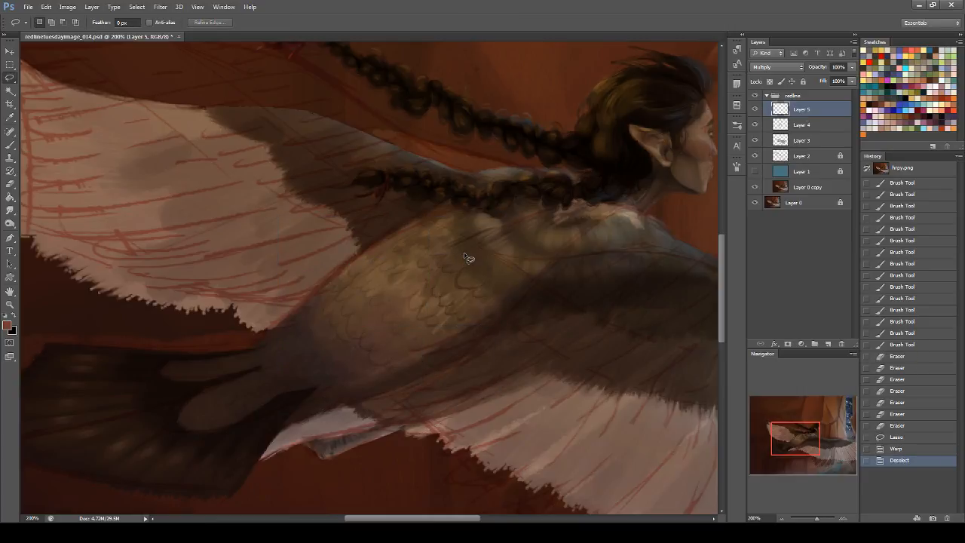
- Try painting short feather accents on the Overlay layer over the body with a 7 px hard round brush
left_click(829, 126)
left_click(9, 145)
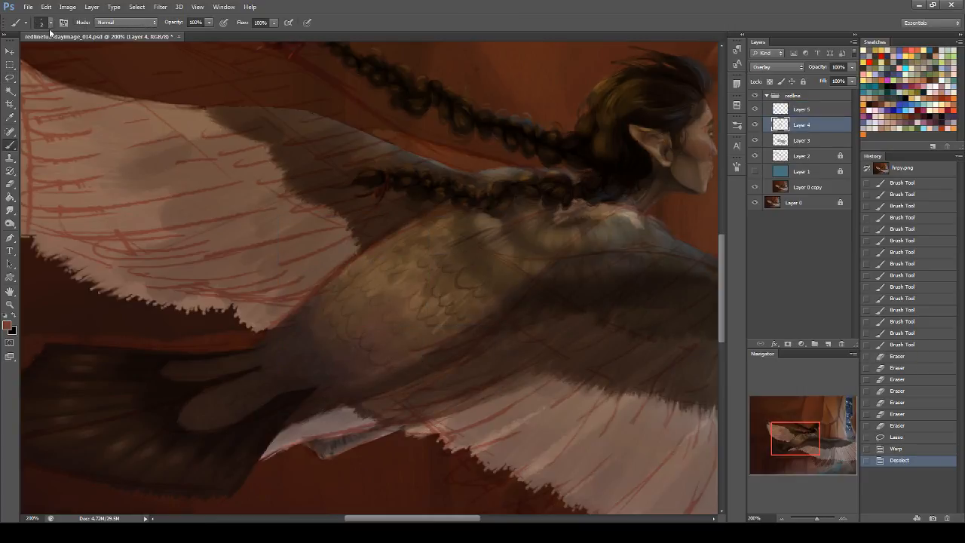
left_click(51, 23)
left_click(45, 118)
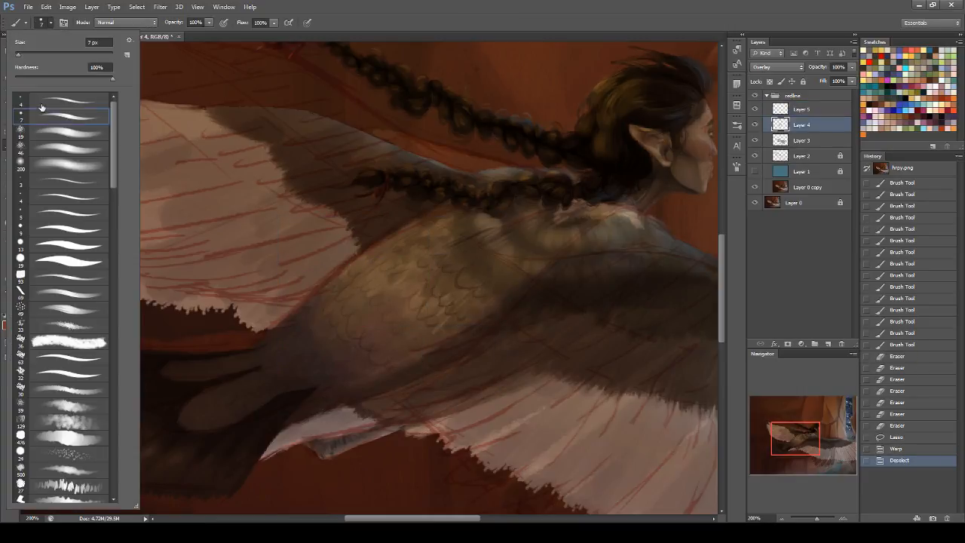
left_click_drag(420, 273, 452, 271)
key("ctrl+z")
left_click_drag(451, 271, 461, 271)
left_click_drag(451, 284, 458, 286)
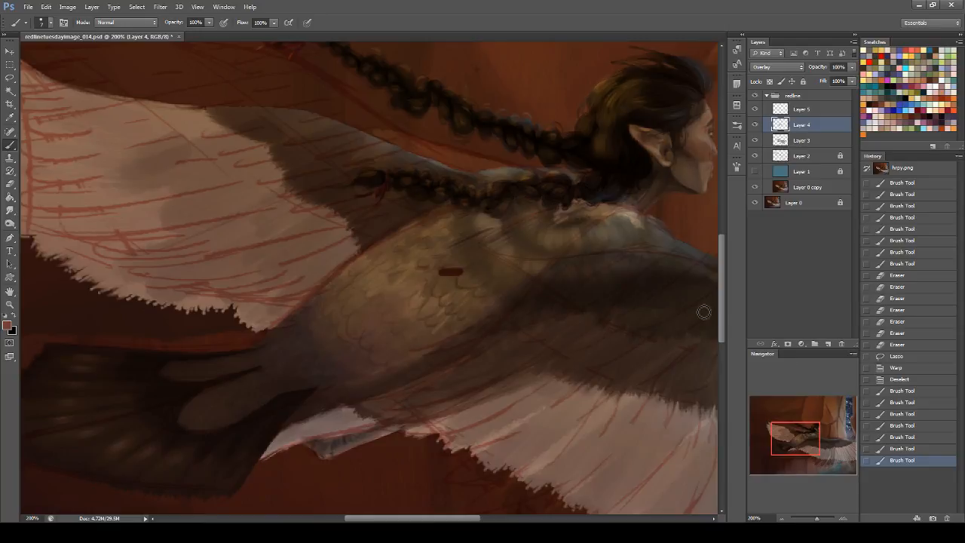
left_click(910, 449)
left_click(908, 441)
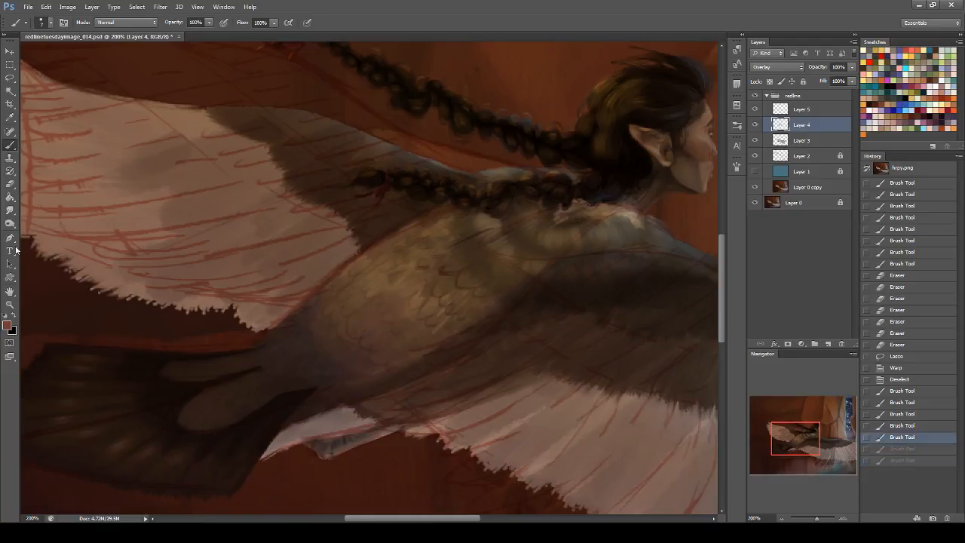
- Revert the trial strokes and erase small feather-shaped marks from the Overlay layer across the body with a 7 px hard round eraser
key("e")
left_click(46, 23)
left_click(70, 116)
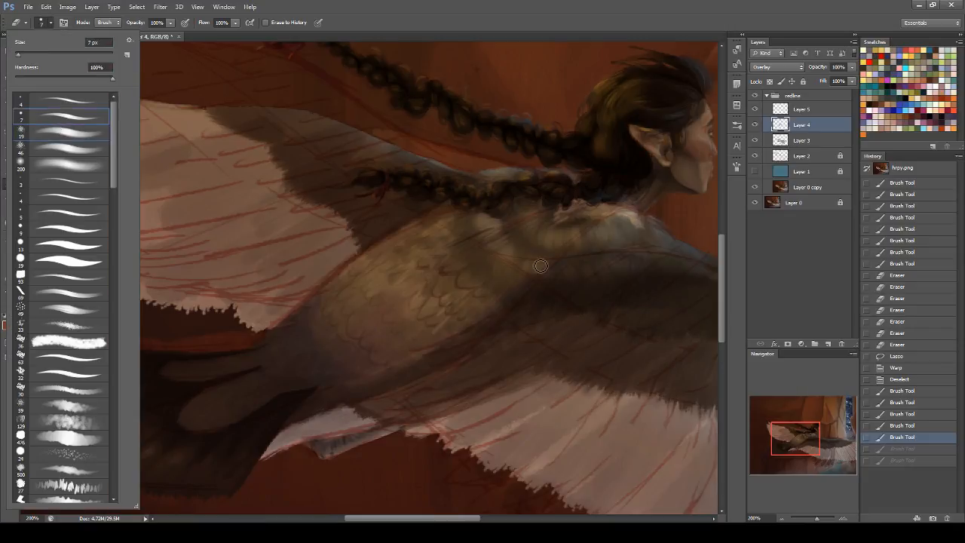
left_click(897, 380)
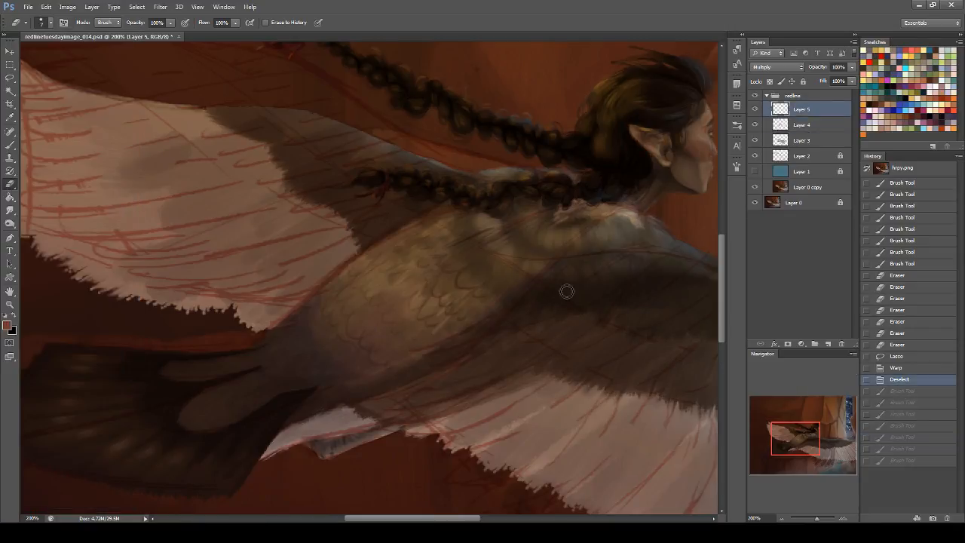
left_click(777, 130)
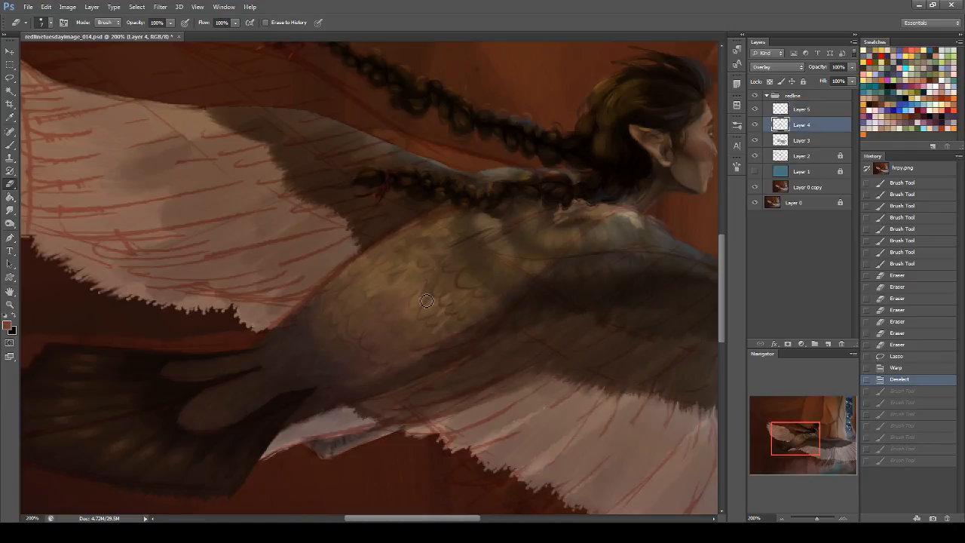
left_click_drag(415, 270, 442, 271)
left_click_drag(442, 265, 451, 281)
mouse_move(452, 279)
left_mouse_down()
mouse_move(475, 295)
mouse_move(436, 300)
left_mouse_up()
left_click_drag(442, 304, 448, 319)
left_click_drag(451, 317, 454, 322)
left_click_drag(458, 324, 468, 322)
left_click_drag(504, 294, 412, 315)
left_click_drag(416, 316, 418, 322)
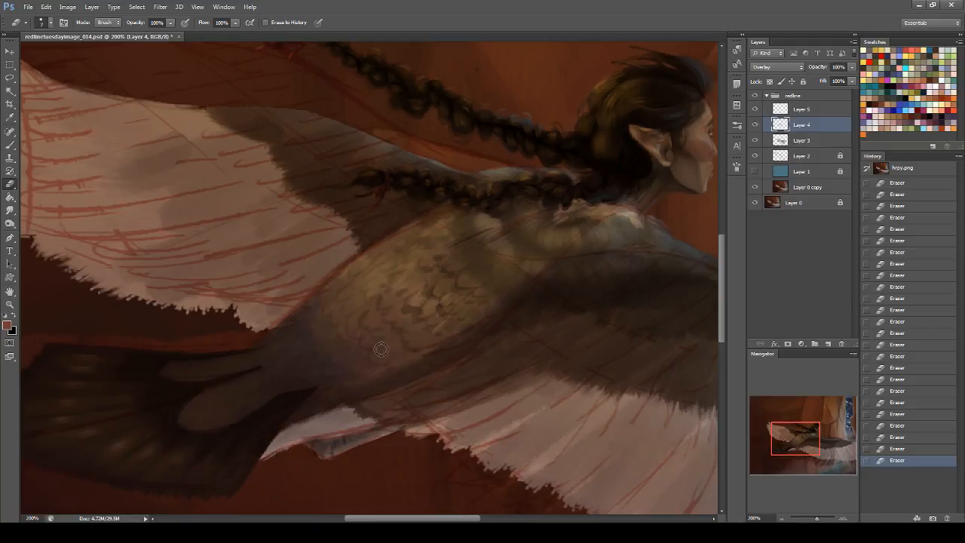
left_click_drag(366, 314, 360, 308)
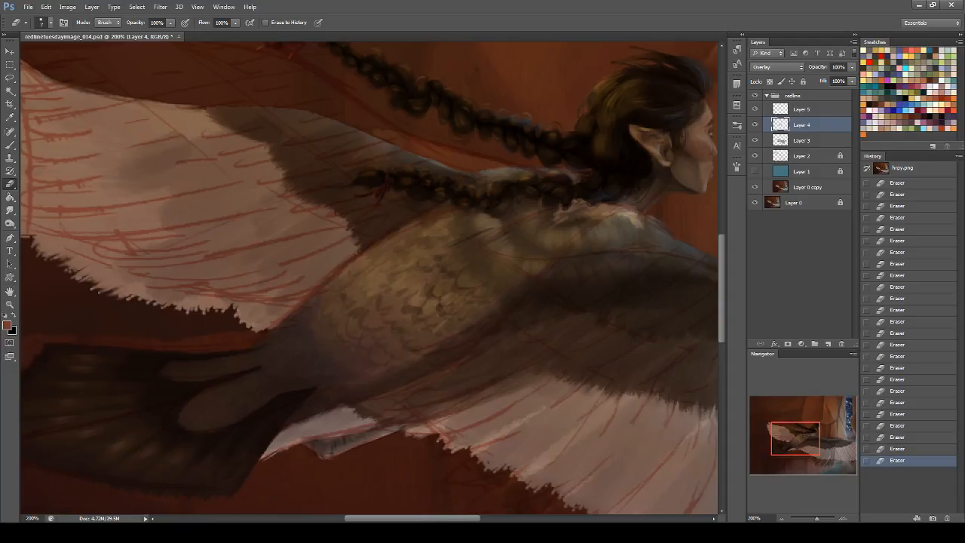
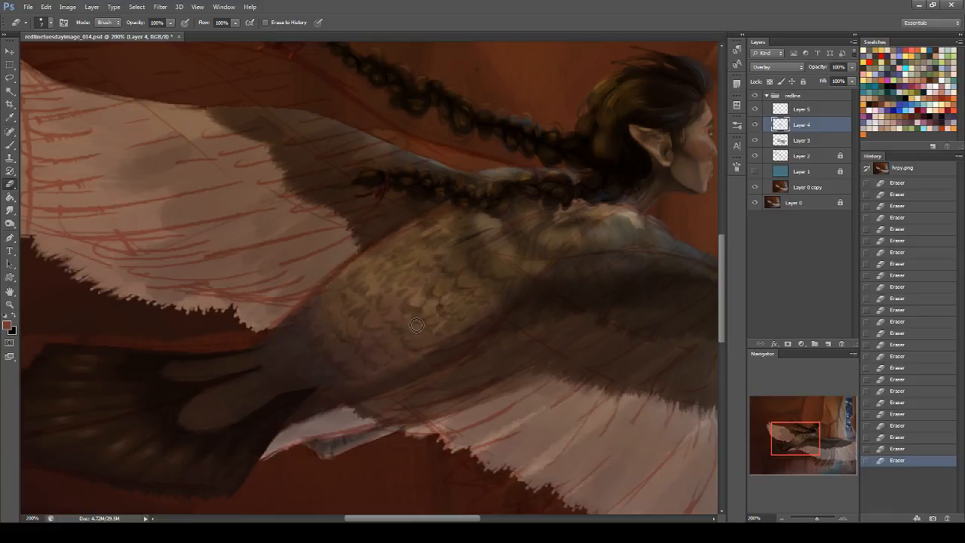
- Try a soft 200 px brush stroke on the Overlay layer over the harpy
mouse_move(814, 442)
left_mouse_down()
mouse_move(815, 453)
mouse_move(799, 434)
left_mouse_up()
left_click(9, 144)
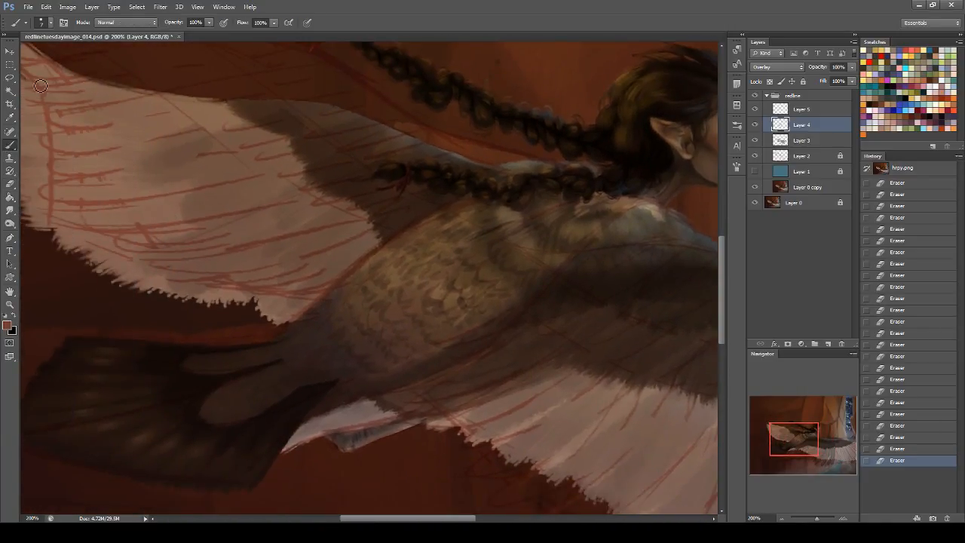
left_click(45, 23)
left_click(70, 163)
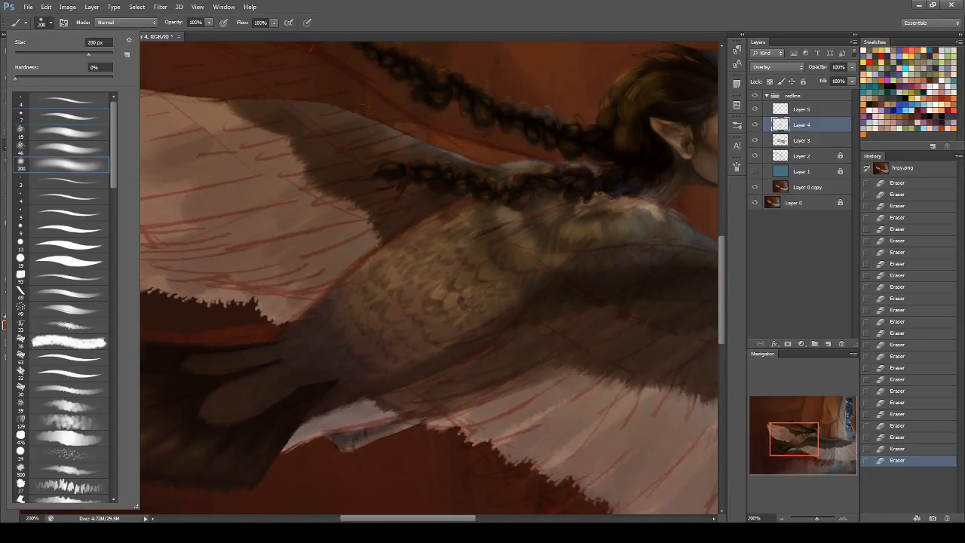
left_click_drag(342, 227, 241, 220)
key("ctrl+z")
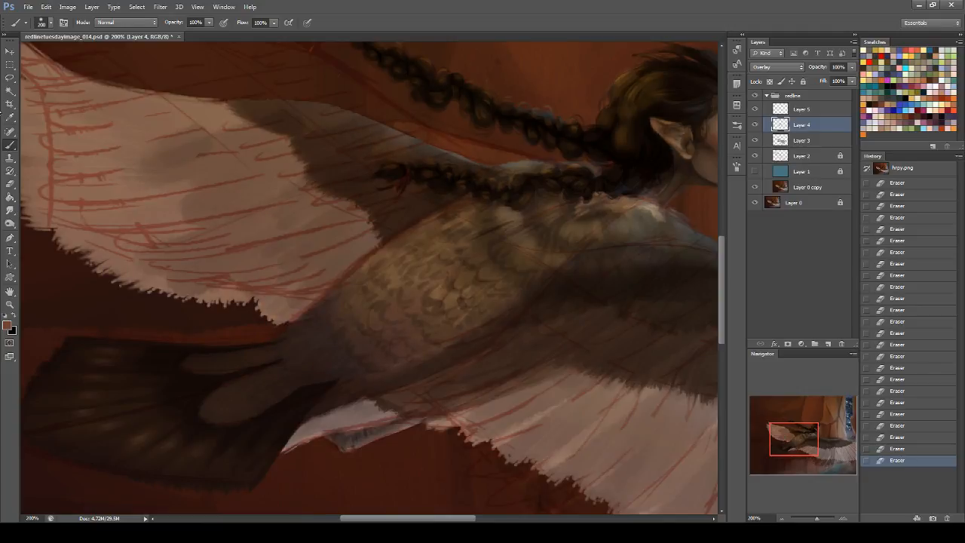
- Fade the Overlay feather light on the lower rear of the body with a soft 200 px eraser at 0% hardness
left_click(11, 183)
left_click(43, 23)
left_click(68, 160)
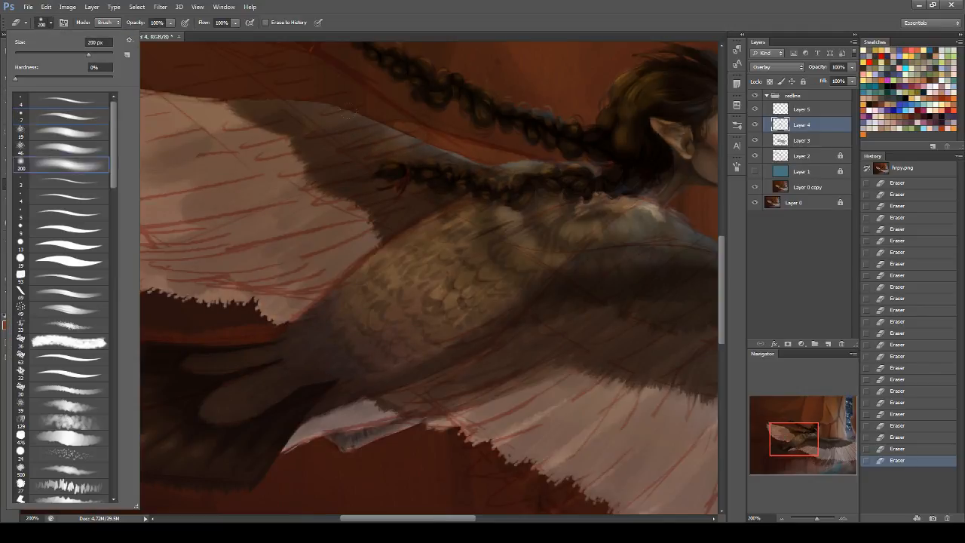
key("Return")
left_click_drag(378, 341, 409, 320)
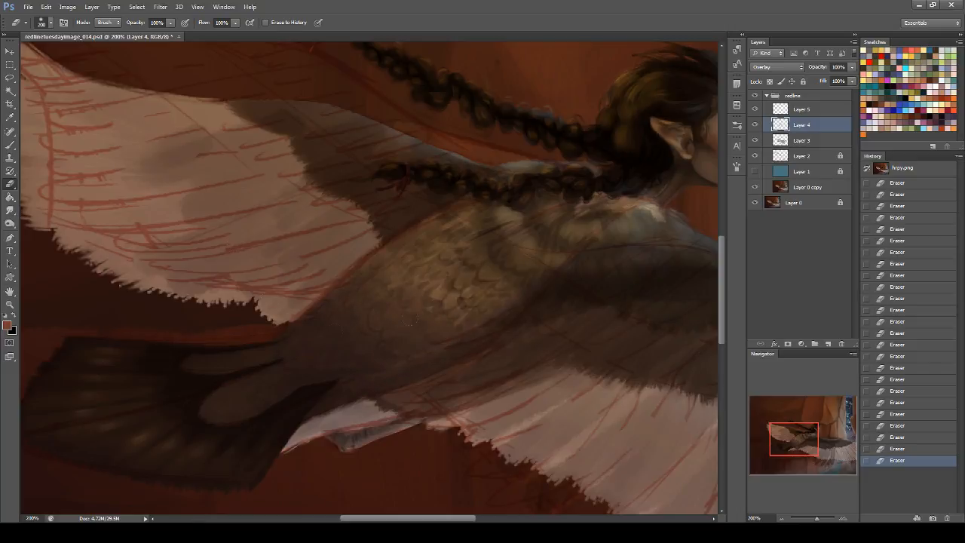
- Add a new Normal layer above the Multiply feather sketch layer and choose a 19 px hard round brush
mouse_move(800, 452)
left_mouse_down()
mouse_move(814, 450)
mouse_move(789, 459)
left_mouse_up()
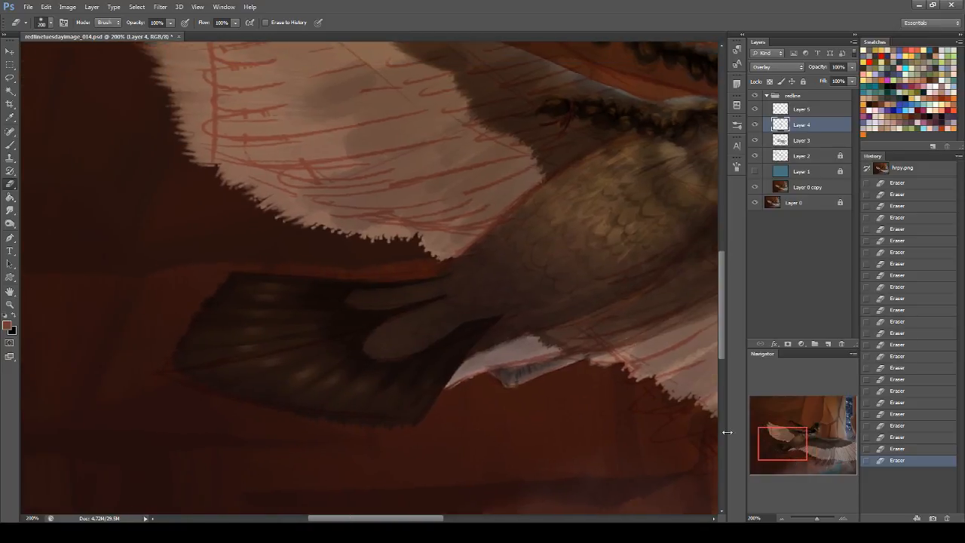
left_click(10, 144)
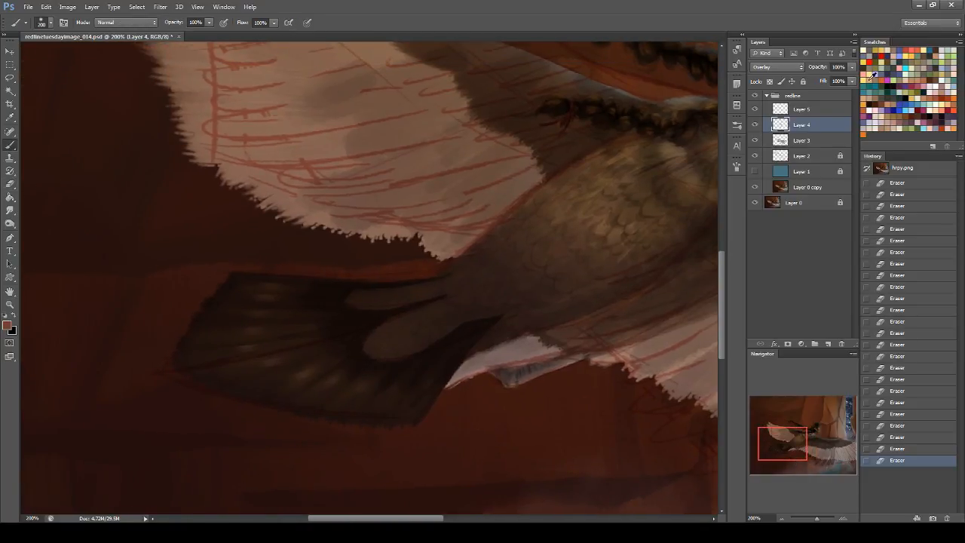
left_click(802, 110)
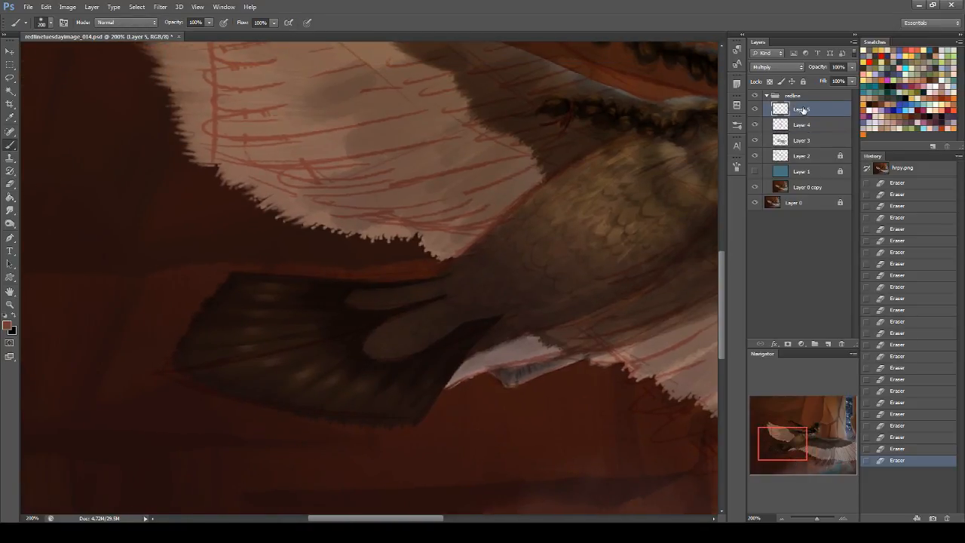
left_click(828, 344)
left_click(39, 26)
left_click(66, 261)
- Paint rounded, scalloped feather tips along the tail's outer edge with a small brush in dark reddish-brown tones
left_click(201, 280)
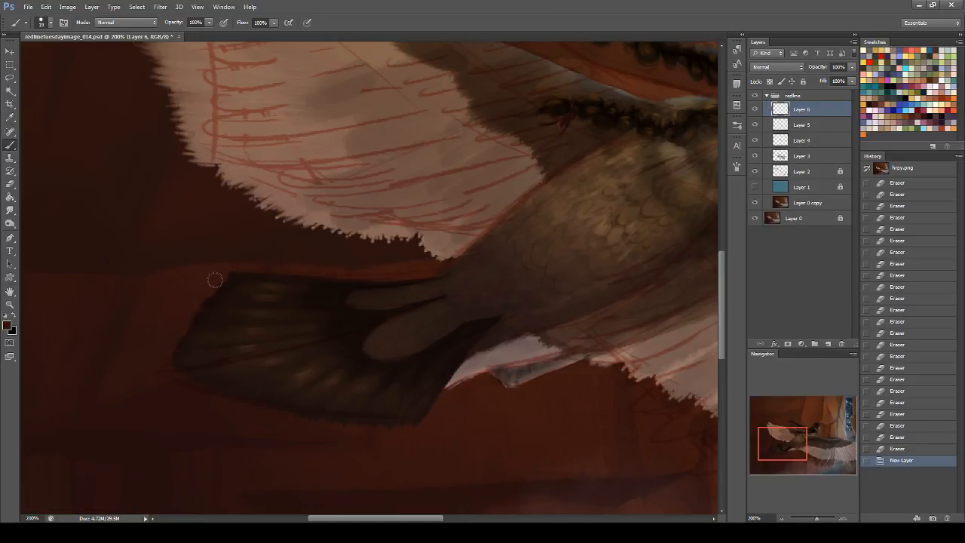
left_click(246, 266)
mouse_move(221, 284)
left_mouse_down()
mouse_move(232, 262)
mouse_move(233, 188)
mouse_move(249, 244)
mouse_move(209, 236)
mouse_move(223, 290)
left_mouse_up()
mouse_move(242, 281)
left_mouse_down()
mouse_move(233, 285)
mouse_move(253, 279)
left_mouse_up()
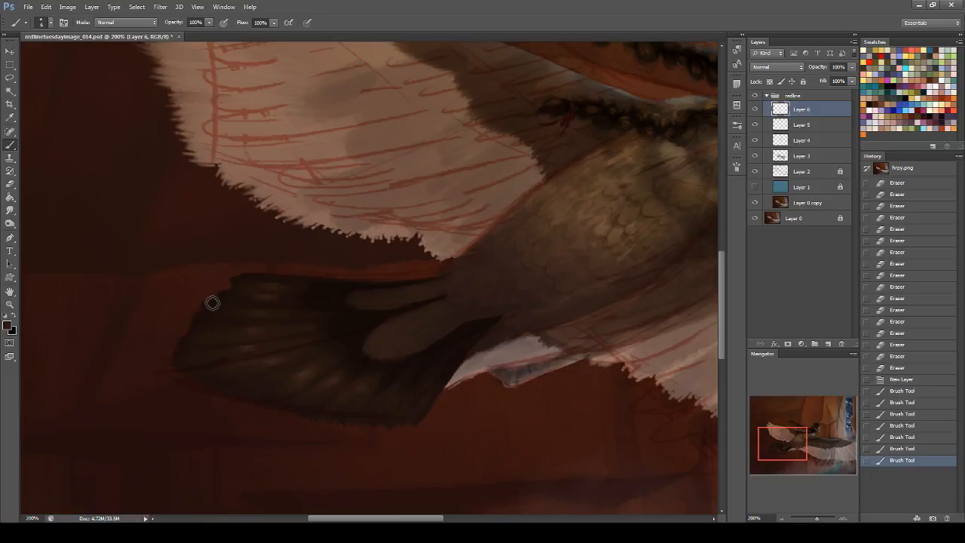
mouse_move(211, 312)
left_mouse_down()
mouse_move(230, 289)
mouse_move(194, 325)
mouse_move(178, 375)
mouse_move(175, 366)
mouse_move(209, 389)
mouse_move(178, 362)
mouse_move(162, 379)
mouse_move(217, 396)
left_mouse_up()
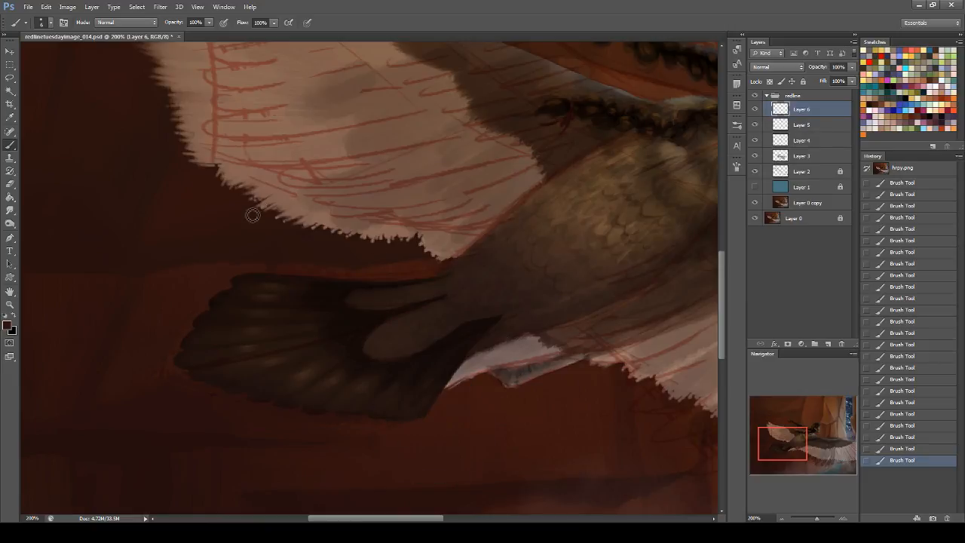
- Try painting a thin light rim along the tail's edge beside the white feathers with a sampled brown, and step back in the history
left_click(822, 445)
left_click_drag(822, 445, 792, 440)
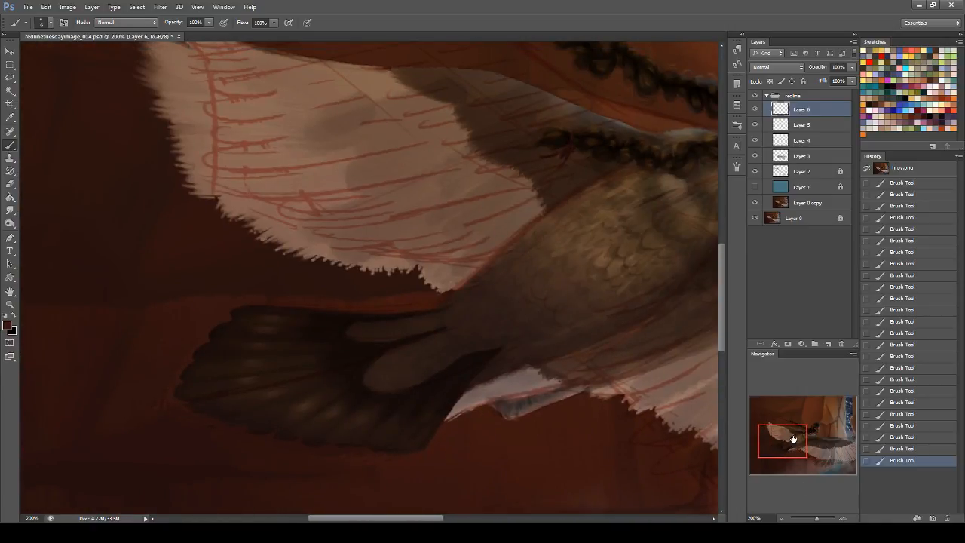
left_click_drag(797, 436, 801, 440)
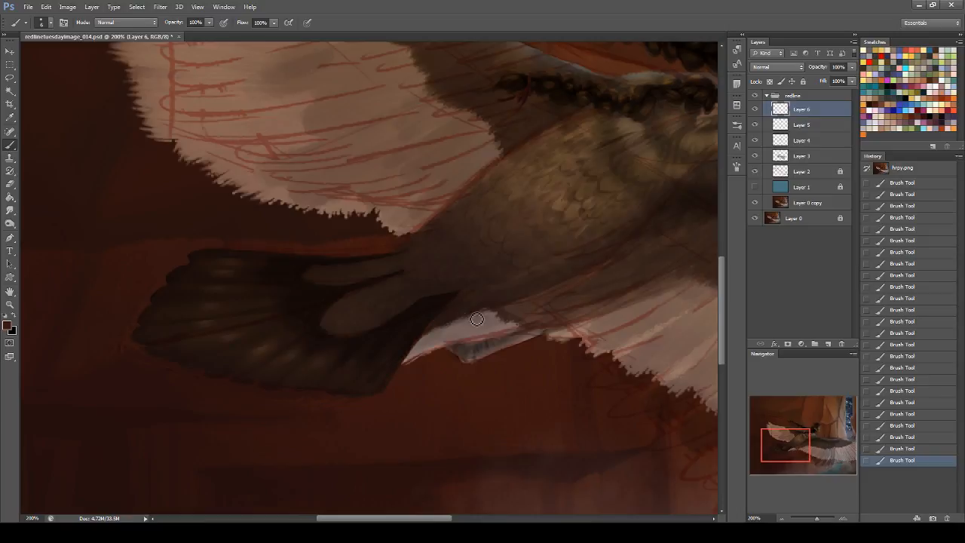
left_click(539, 335, "alt")
left_click(575, 205, "alt")
left_click_drag(385, 388, 448, 303)
key("ctrl+z")
left_click_drag(426, 335, 377, 394)
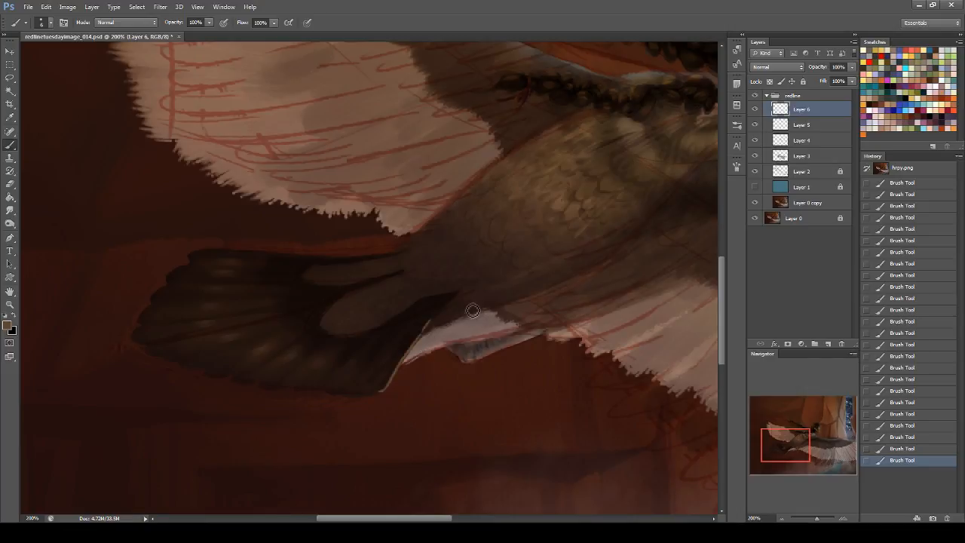
left_click(891, 436)
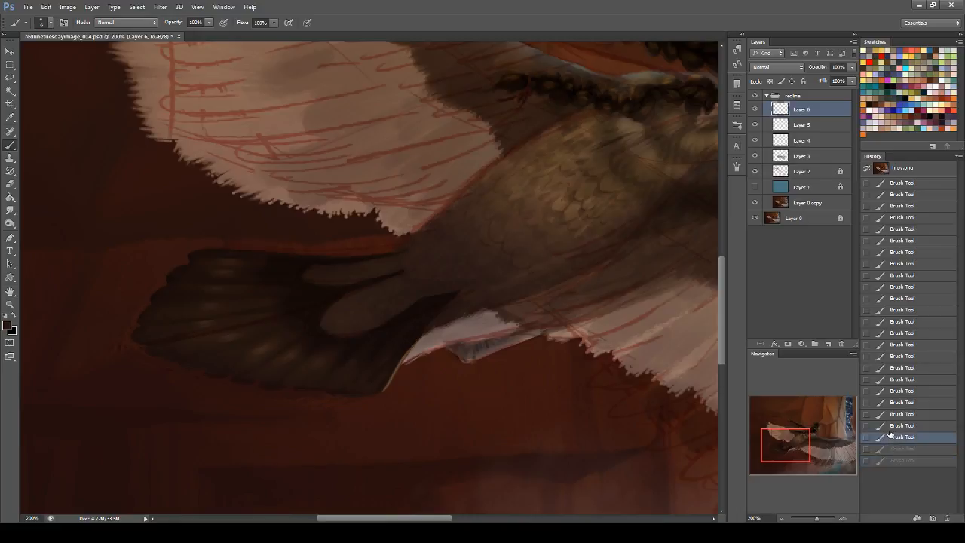
left_click(899, 425)
- Try reworking the tail's edge beside the white feathers with dark brush strokes, and undo them
left_click_drag(447, 315, 453, 303)
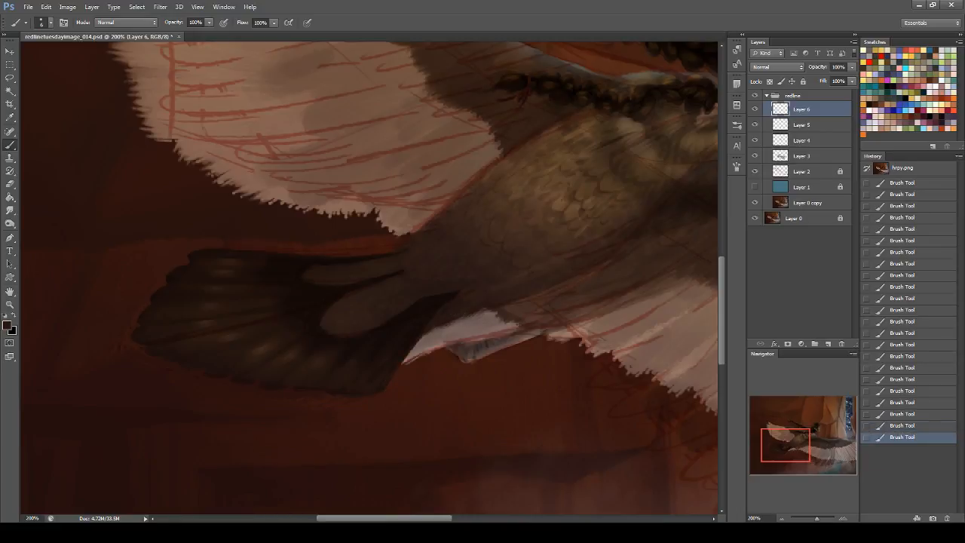
mouse_move(422, 358)
left_mouse_down()
mouse_move(405, 374)
mouse_move(459, 303)
left_mouse_up()
key("ctrl+alt+z")
key("ctrl+alt+z")
key("ctrl+alt+z")
key("ctrl+z")
mouse_move(427, 338)
left_mouse_down()
mouse_move(410, 372)
mouse_move(401, 370)
left_mouse_up()
key("ctrl+z")
- Paint the tail's edge beside the white feathers with thin strokes in a sampled dark brown, and touch up the white feathers' upper edge
left_click(514, 262, "alt")
key("ctrl+z")
left_click_drag(427, 337, 400, 375)
left_click_drag(436, 330, 427, 341)
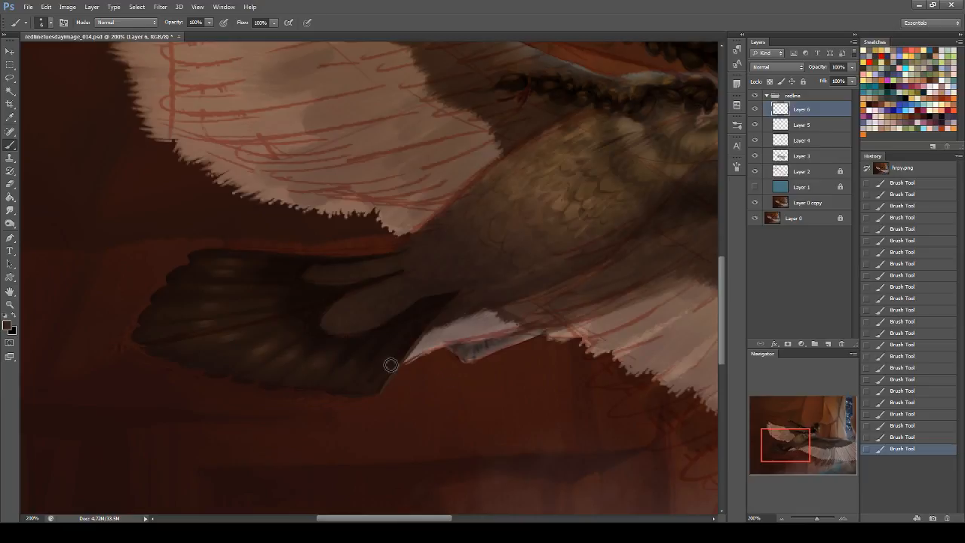
left_click_drag(379, 399, 385, 384)
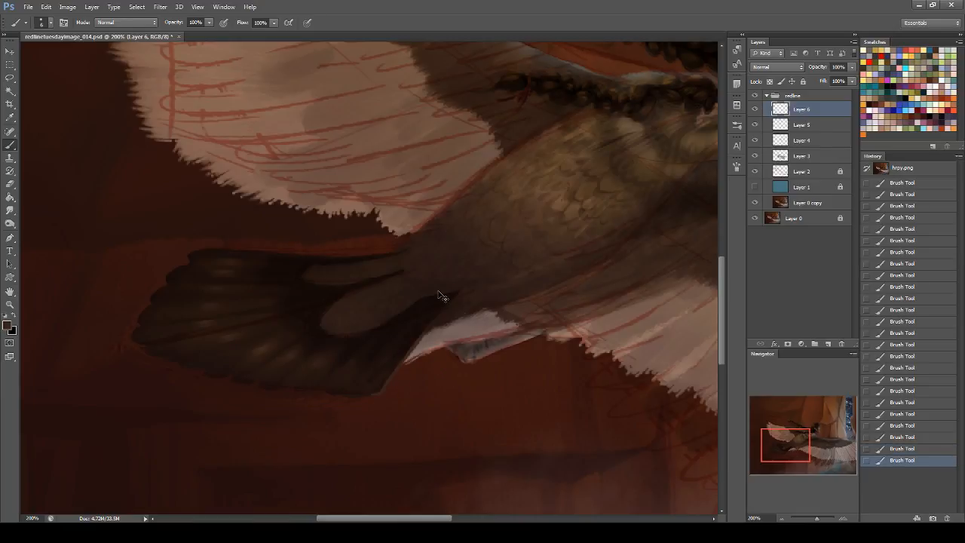
left_click(444, 319, "alt")
left_click_drag(442, 324, 486, 318)
left_click_drag(802, 460, 826, 466)
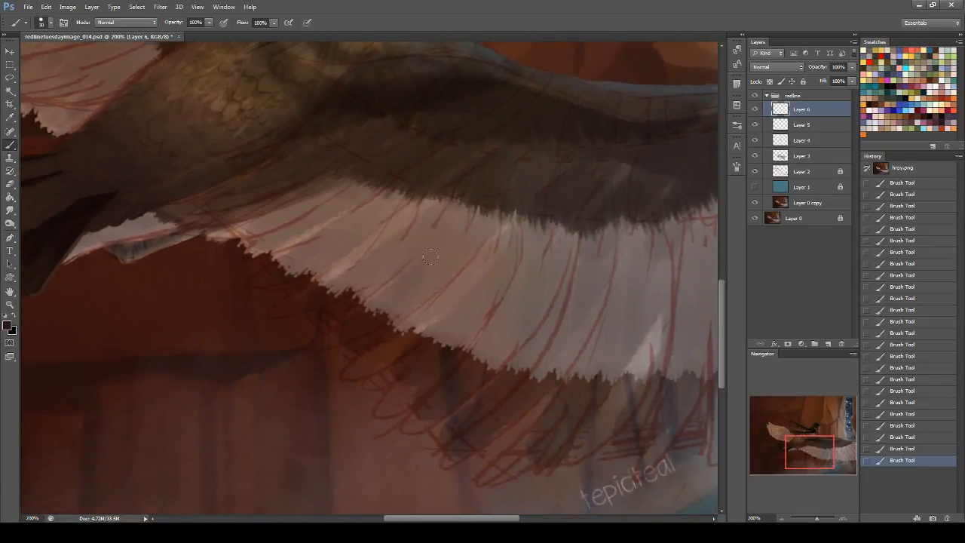
- Try painting long rounded feathers in a sampled light brown along the near wing's white edge beside the tail
left_click_drag(386, 312, 335, 339)
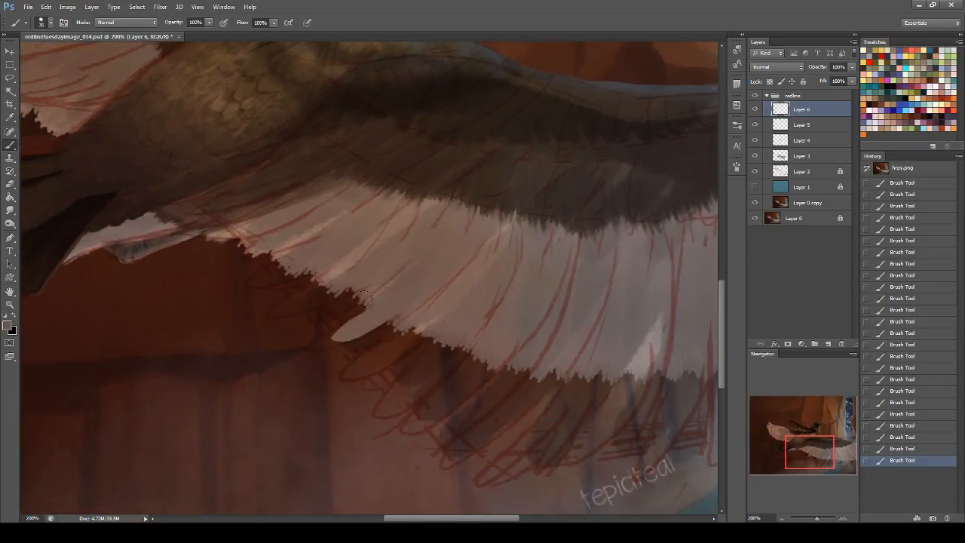
key("ctrl+z")
left_click_drag(394, 309, 317, 346)
left_click_drag(361, 285, 260, 324)
left_click_drag(356, 263, 243, 311)
left_click_drag(316, 243, 215, 297)
mouse_move(320, 219)
left_mouse_down()
mouse_move(198, 271)
mouse_move(222, 240)
mouse_move(195, 251)
left_mouse_up()
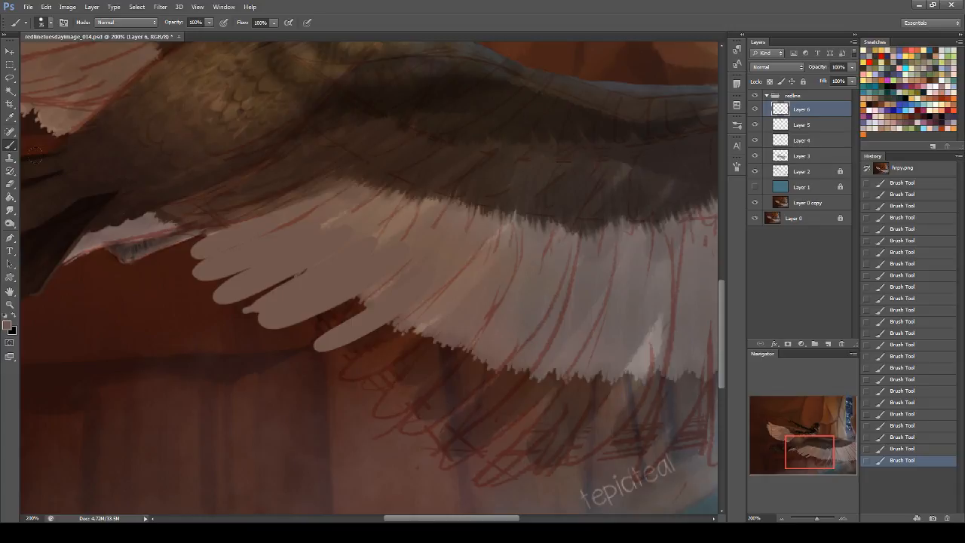
- Set the eraser to a hard small brush tip and clean up the edge between two of the new feathers
left_click(10, 183)
left_click(43, 22)
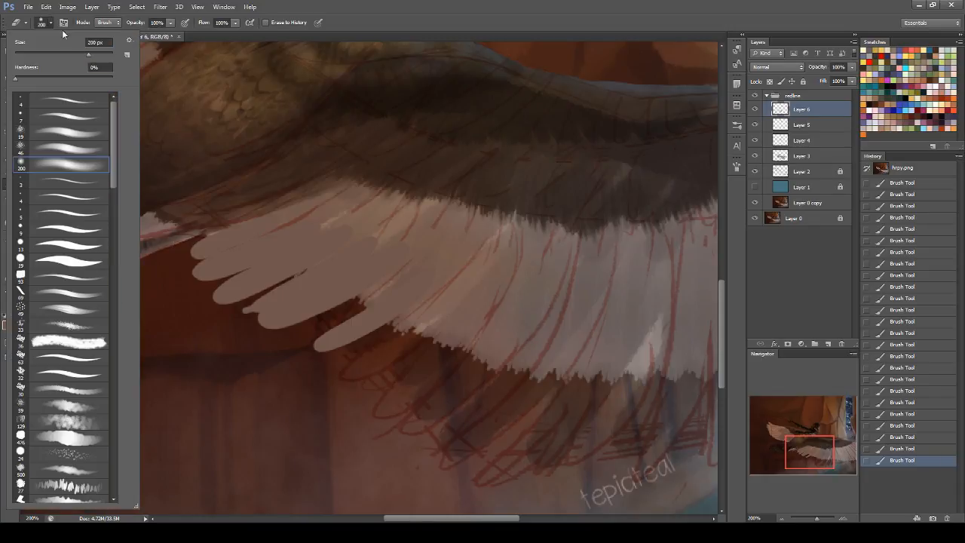
left_click(74, 270)
left_click(252, 316)
left_click(247, 305)
left_click(10, 145)
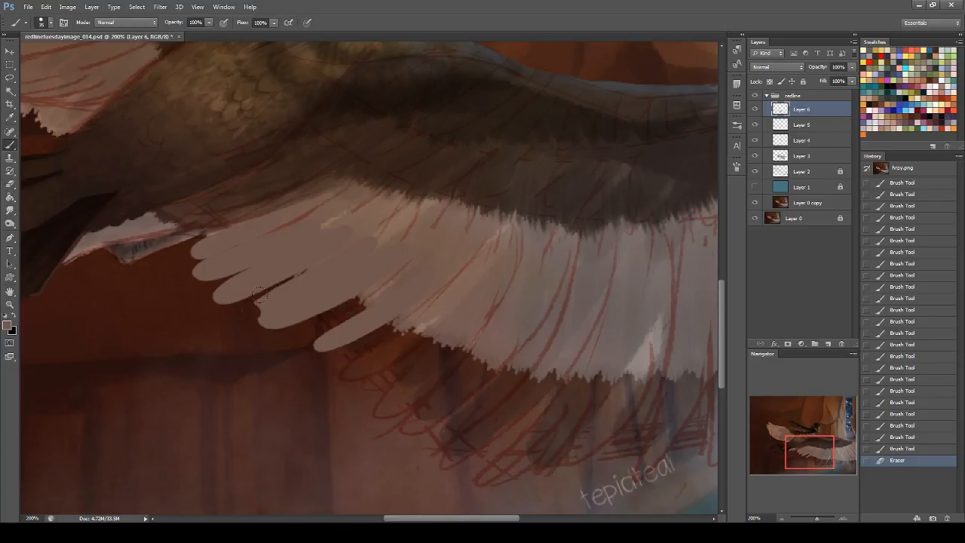
- Try extending the row of light brown rounded feathers along the near wing's lower edge, following the red-line sketch
left_click_drag(252, 303, 278, 293)
left_click_drag(350, 291, 324, 321)
left_click_drag(397, 275, 387, 268)
mouse_move(284, 322)
left_mouse_down()
mouse_move(303, 311)
mouse_move(298, 324)
mouse_move(335, 321)
mouse_move(325, 293)
left_mouse_up()
key("ctrl+z")
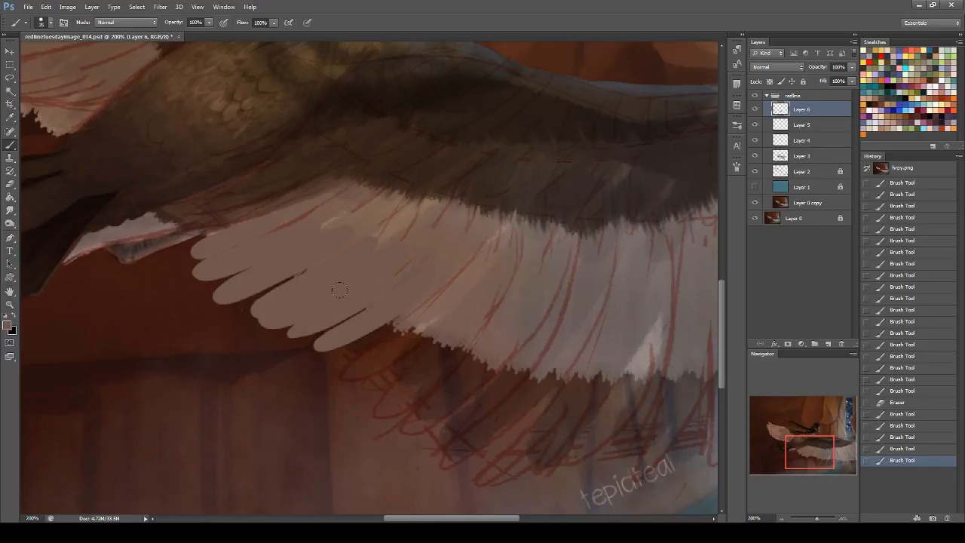
mouse_move(403, 321)
left_mouse_down()
mouse_move(346, 355)
mouse_move(440, 264)
mouse_move(422, 374)
mouse_move(355, 375)
mouse_move(464, 288)
mouse_move(367, 420)
left_mouse_up()
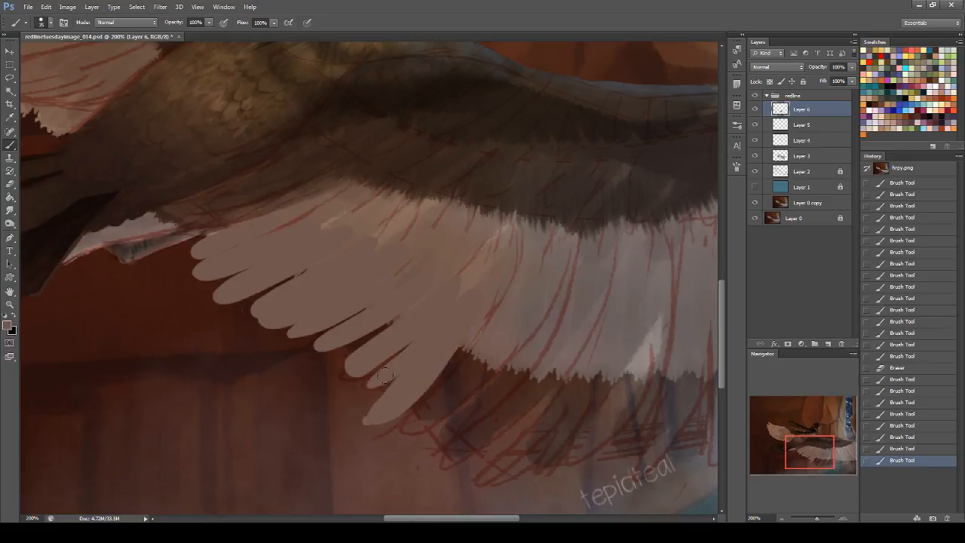
left_click_drag(482, 349, 392, 435)
mouse_move(537, 355)
left_mouse_down()
mouse_move(467, 437)
mouse_move(433, 456)
mouse_move(438, 441)
left_mouse_up()
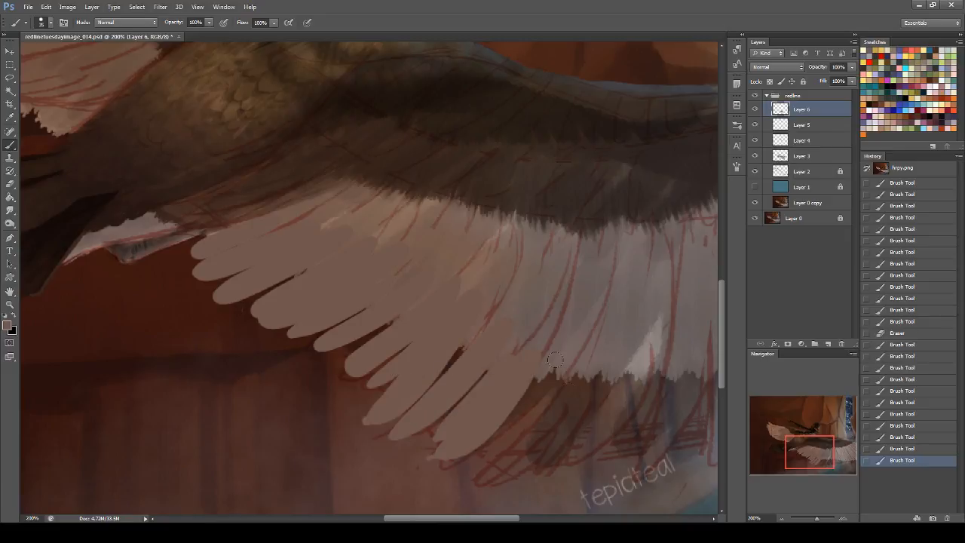
left_click_drag(554, 360, 476, 462)
left_click_drag(579, 358, 491, 494)
- Try painting long feathers in a sampled greyish tone across the middle and outer part of the near wing's lower edge
left_click(616, 349, "alt")
left_click_drag(601, 370, 516, 460)
left_click_drag(592, 328, 505, 439)
mouse_move(568, 304)
left_mouse_down()
mouse_move(469, 443)
mouse_move(427, 431)
left_mouse_up()
mouse_move(518, 262)
left_mouse_down()
mouse_move(404, 414)
mouse_move(364, 448)
left_mouse_up()
left_click_drag(640, 347, 531, 486)
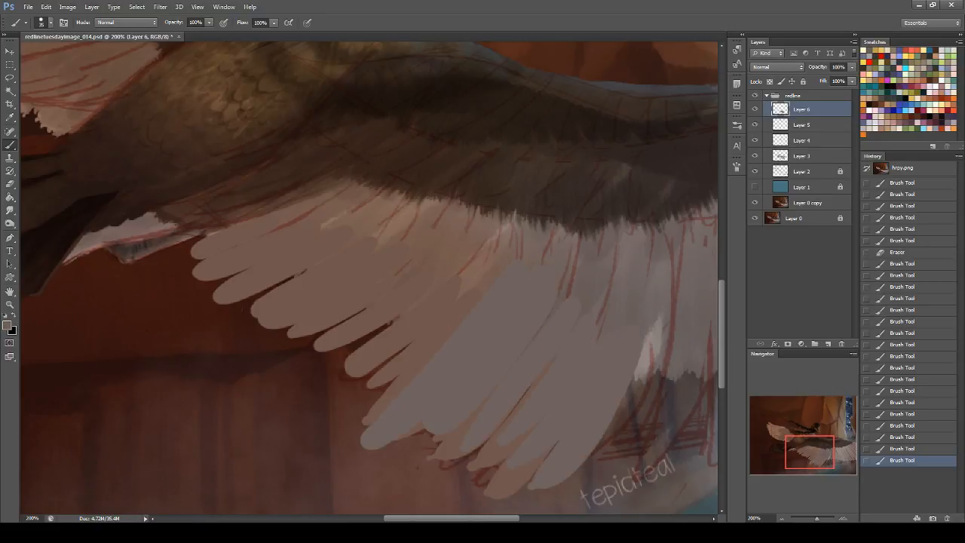
left_click_drag(657, 329, 596, 475)
left_click_drag(685, 300, 640, 472)
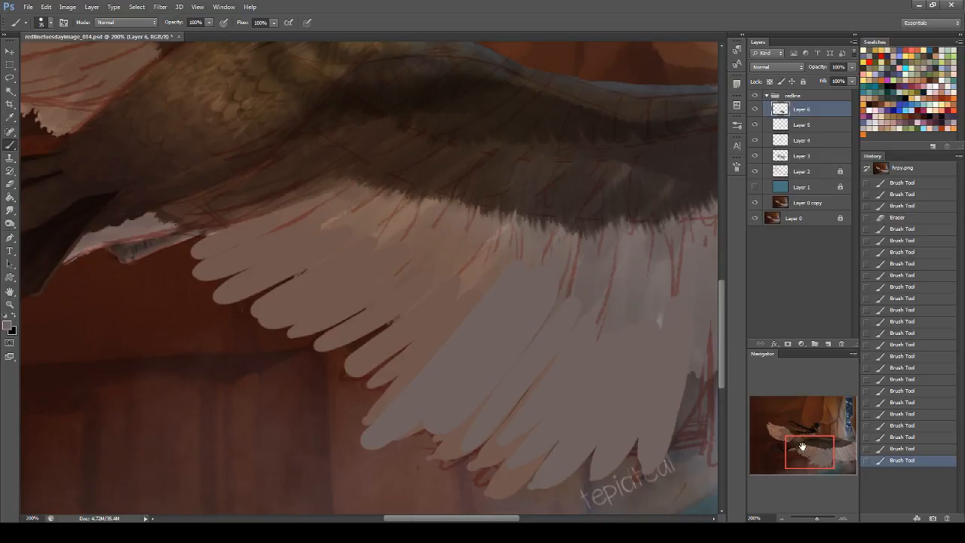
left_click_drag(802, 447, 822, 451)
left_click_drag(556, 301, 559, 439)
mouse_move(612, 285)
left_mouse_down()
mouse_move(593, 411)
mouse_move(615, 414)
left_mouse_up()
- Trim and separate the tips of the long feathers along the near wing's lower edge with the eraser
left_click(15, 184)
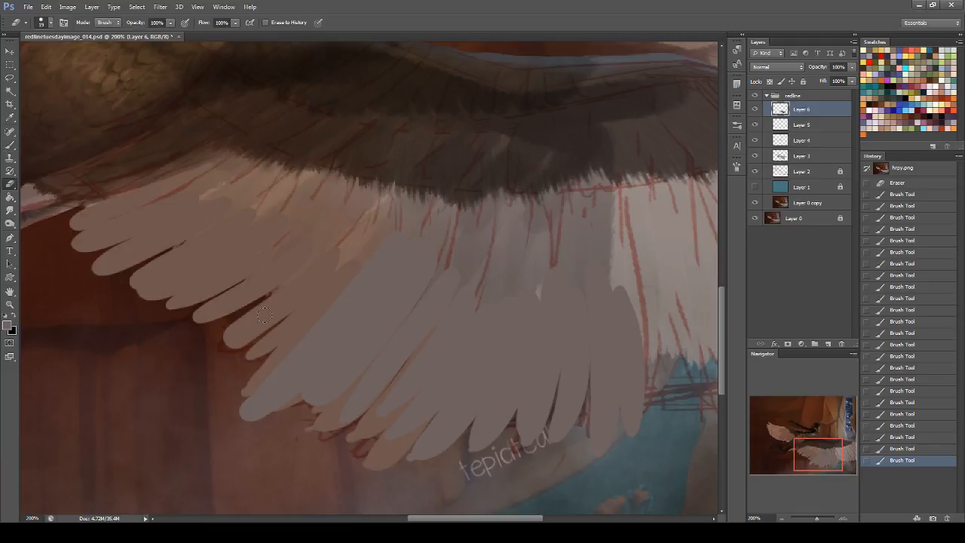
left_click_drag(297, 424, 303, 411)
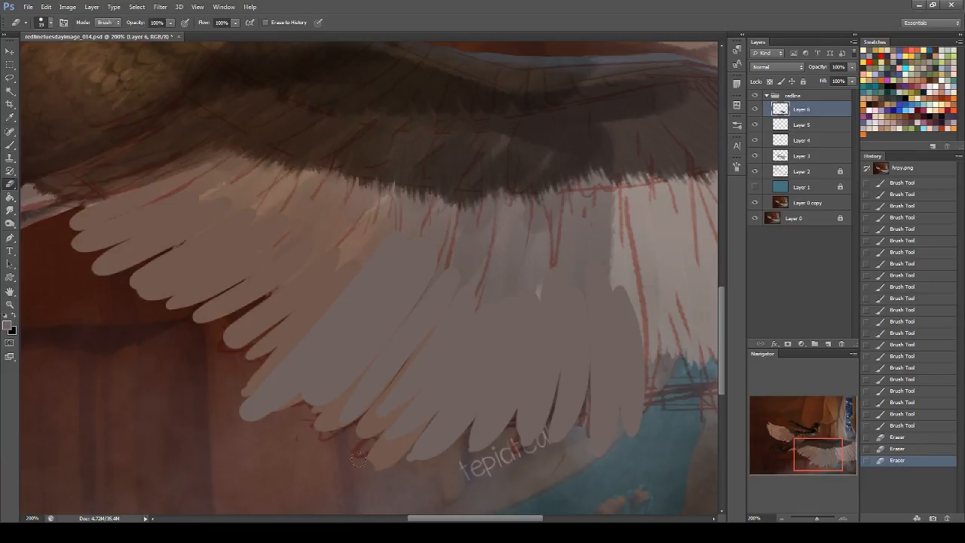
left_click_drag(404, 472, 359, 450)
left_click_drag(410, 460, 543, 444)
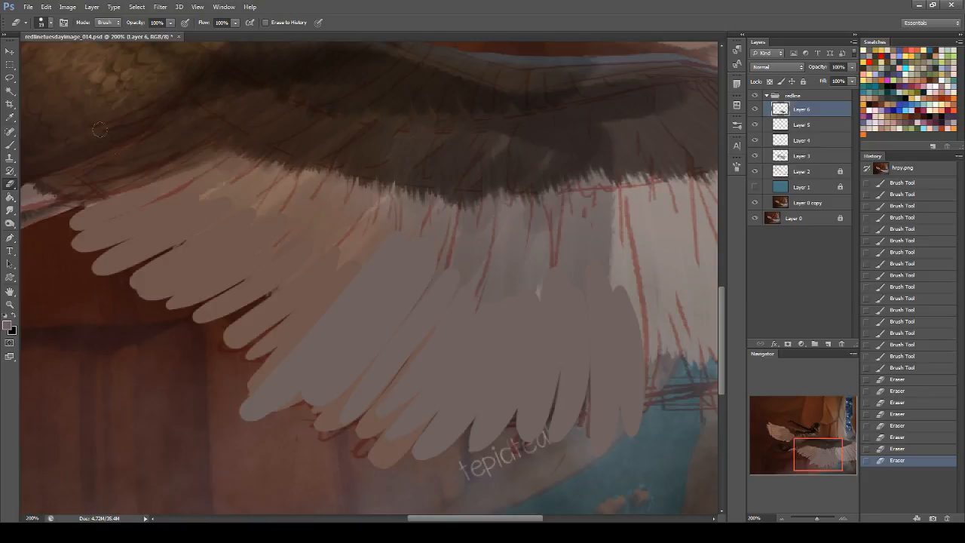
left_click(10, 144)
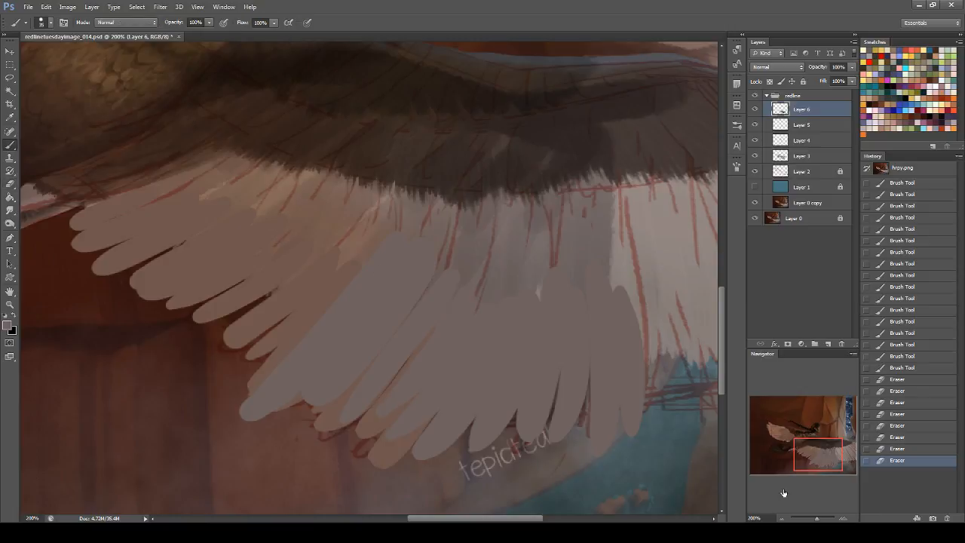
- Erase all the newly painted long feathers from the near wing with a 150 px eraser
left_click(770, 518)
type("50")
key("Return")
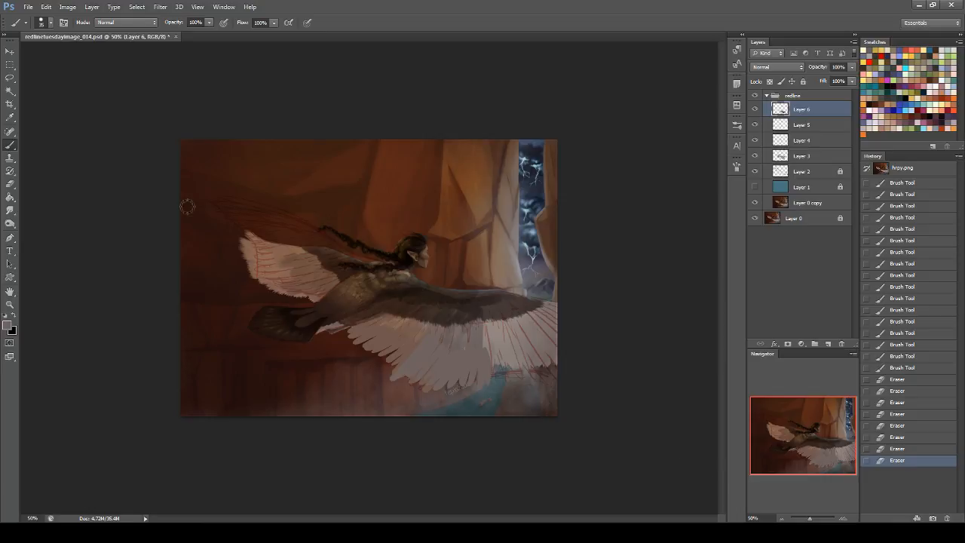
left_click(9, 183)
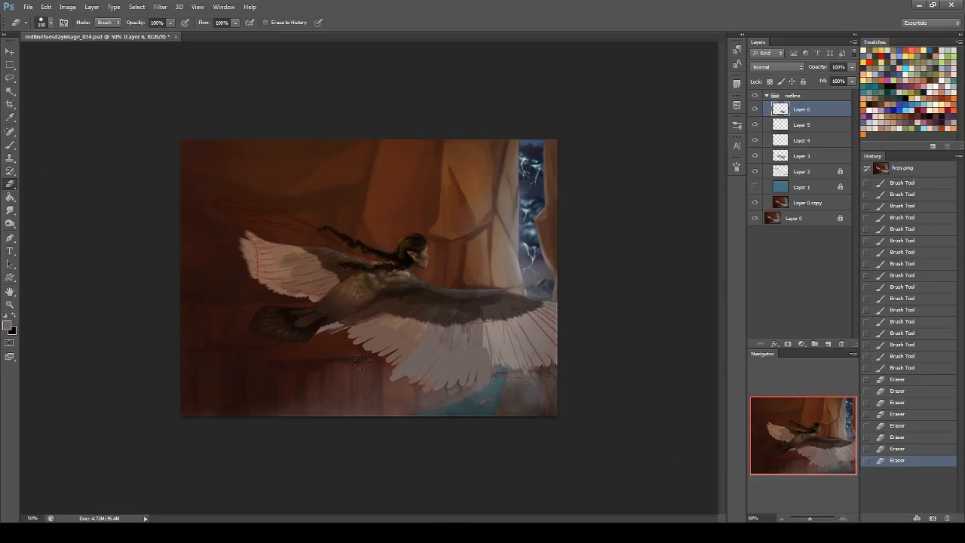
key("ctrl+z")
mouse_move(390, 377)
left_mouse_down()
mouse_move(446, 393)
mouse_move(473, 379)
left_mouse_up()
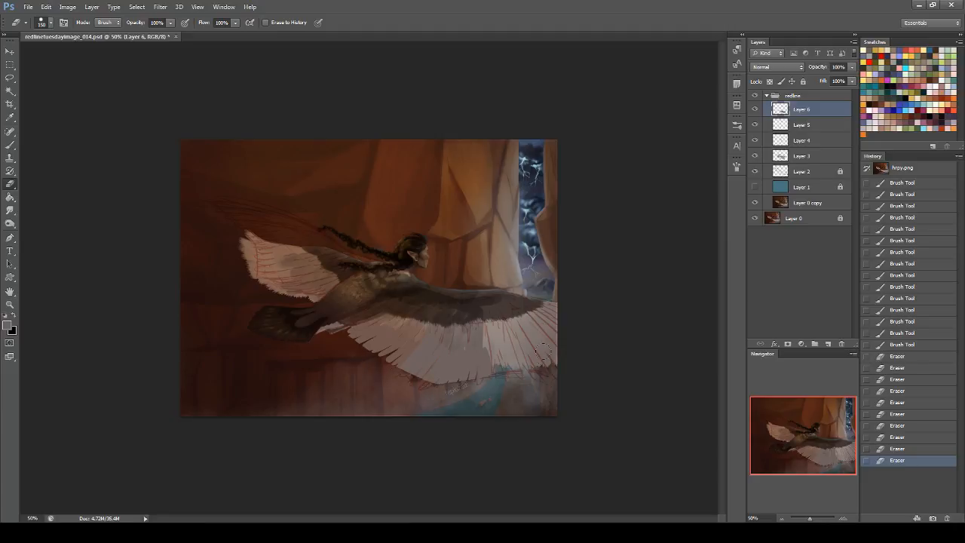
mouse_move(483, 357)
left_mouse_down()
mouse_move(441, 368)
mouse_move(351, 331)
left_mouse_up()
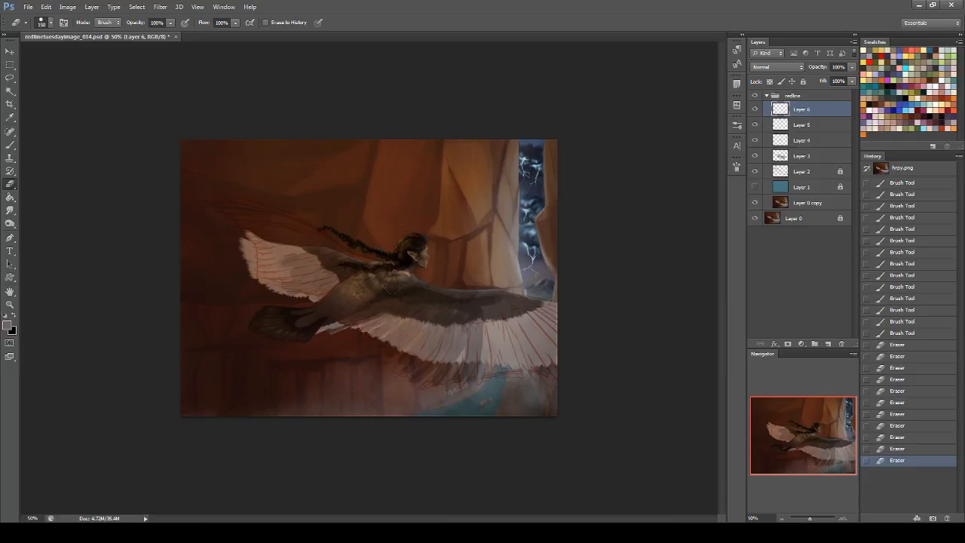
key("ctrl+z")
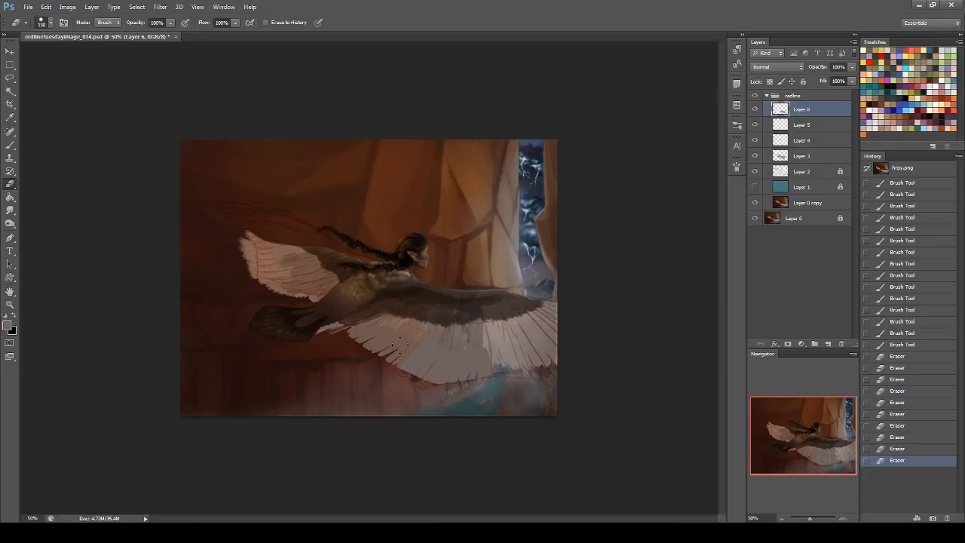
mouse_move(360, 333)
left_mouse_down()
mouse_move(458, 329)
mouse_move(475, 368)
left_mouse_up()
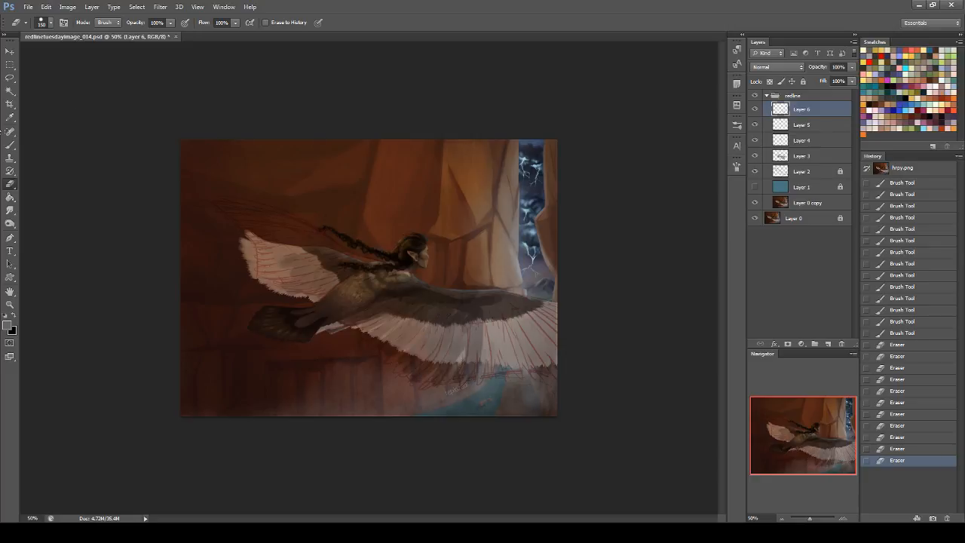
- Paint rounded dark feather tips in a sampled dark brown along the dark plumage's lower edge near the near wing's outer end
left_click(10, 144)
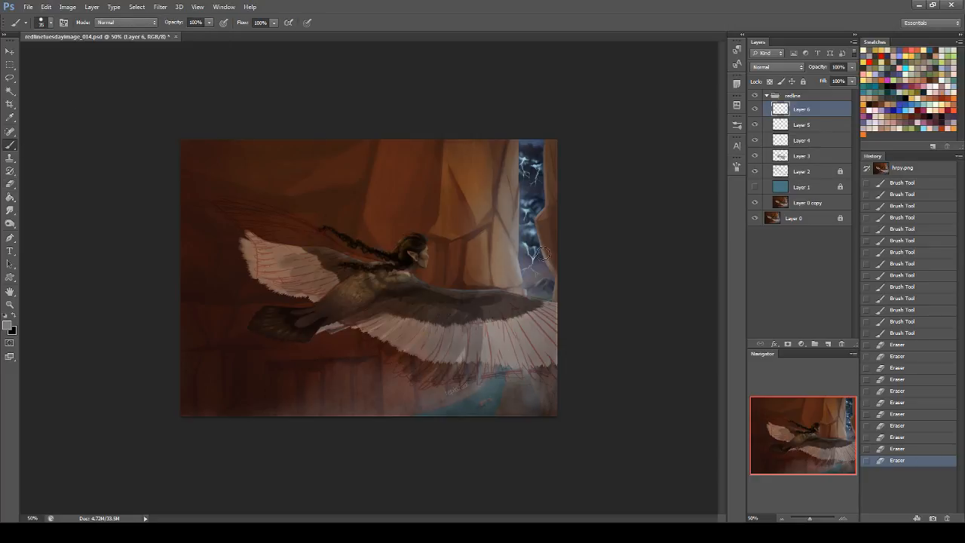
left_click(503, 301, "alt")
left_click(485, 308, "alt")
left_click_drag(492, 323, 494, 315)
mouse_move(496, 326)
left_mouse_down()
mouse_move(518, 317)
mouse_move(512, 303)
mouse_move(530, 309)
mouse_move(516, 301)
mouse_move(545, 303)
left_mouse_up()
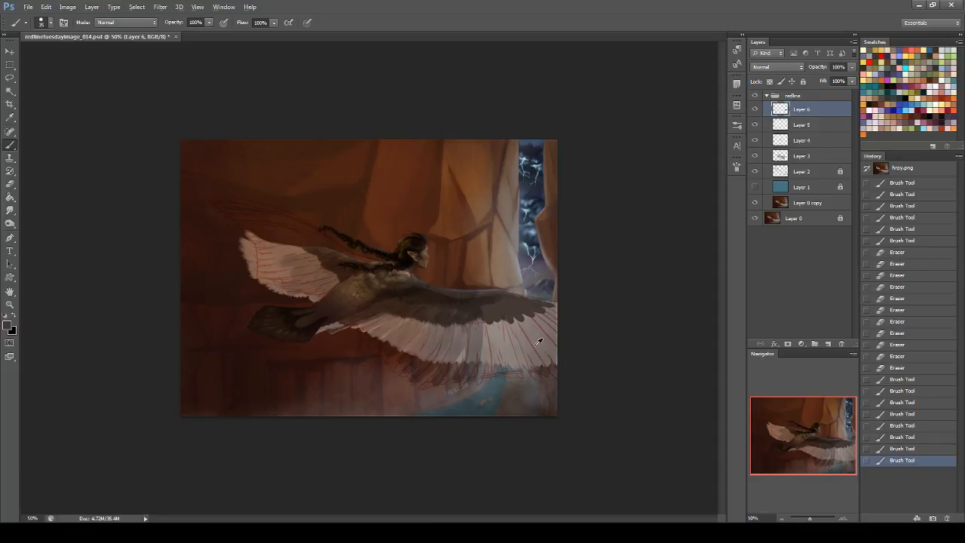
- Try painting light feathers in a sampled tone on the outer part of the near wing, and undo the strokes
left_click(516, 358, "alt")
left_click_drag(506, 350, 523, 380)
key("ctrl+z")
key("ctrl+z")
key("ctrl+z")
- Save the document and set the view to 100% zoom
key("ctrl+s")
left_click_drag(760, 518, 716, 520)
type("100")
key("Return")
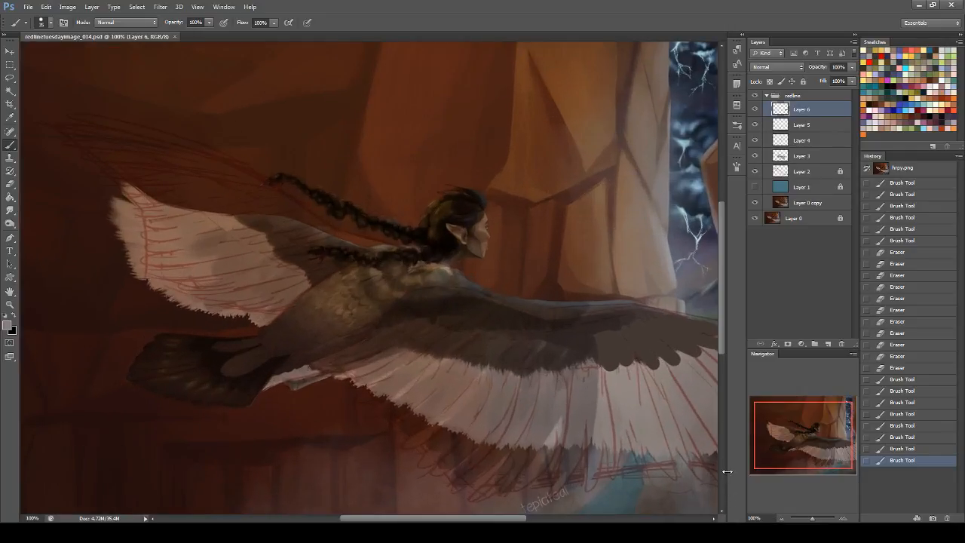
left_click_drag(776, 431, 790, 459)
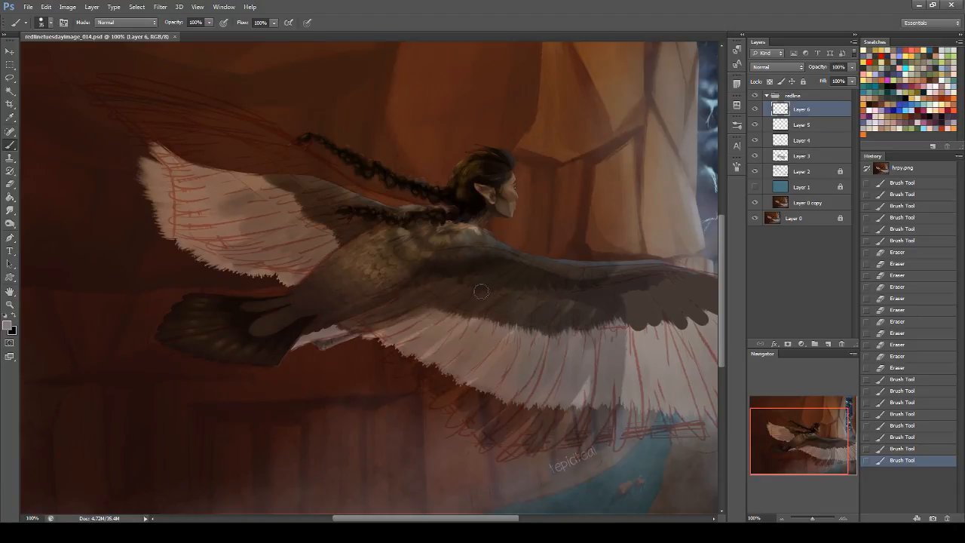
- Paint rounded light feathers at the near wing's base and rounded dark feather tips just above them, using sampled wing colors
left_click(414, 336, "alt")
mouse_move(407, 354)
left_mouse_down()
mouse_move(377, 365)
mouse_move(395, 355)
mouse_move(373, 350)
mouse_move(422, 326)
mouse_move(427, 297)
left_mouse_up()
key("ctrl+z")
key("ctrl+z")
left_click(405, 337, "alt")
mouse_move(360, 319)
left_mouse_down()
mouse_move(415, 295)
mouse_move(402, 310)
mouse_move(433, 300)
mouse_move(472, 308)
left_mouse_up()
left_click(431, 295, "alt")
key("ctrl+z")
key("ctrl+z")
left_click_drag(473, 309, 487, 304)
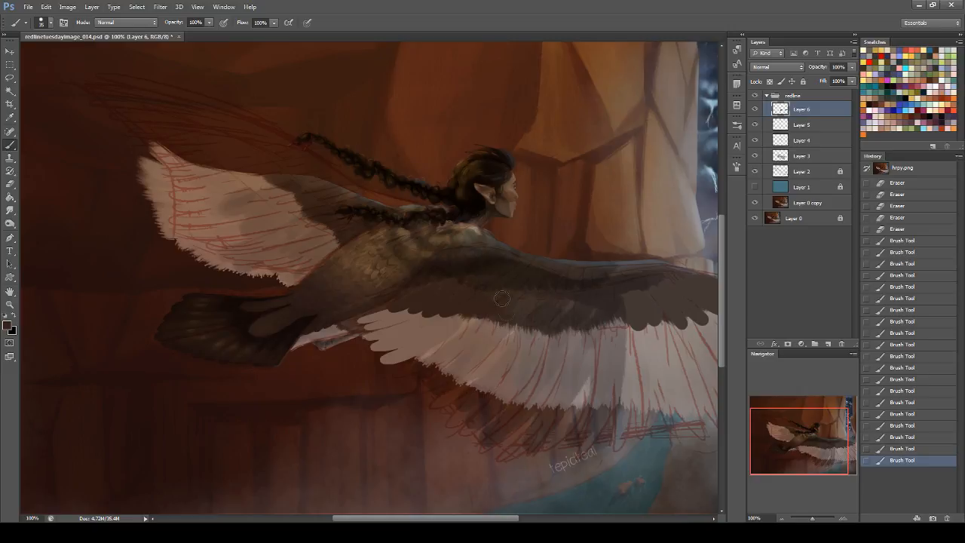
- Paint long rounded feathers along the near wing's lower edge, from sampled pinkish brown near the body to grey further out
left_click(434, 331, "alt")
mouse_move(393, 377)
left_mouse_down()
mouse_move(439, 358)
mouse_move(404, 390)
mouse_move(483, 359)
mouse_move(434, 401)
left_mouse_up()
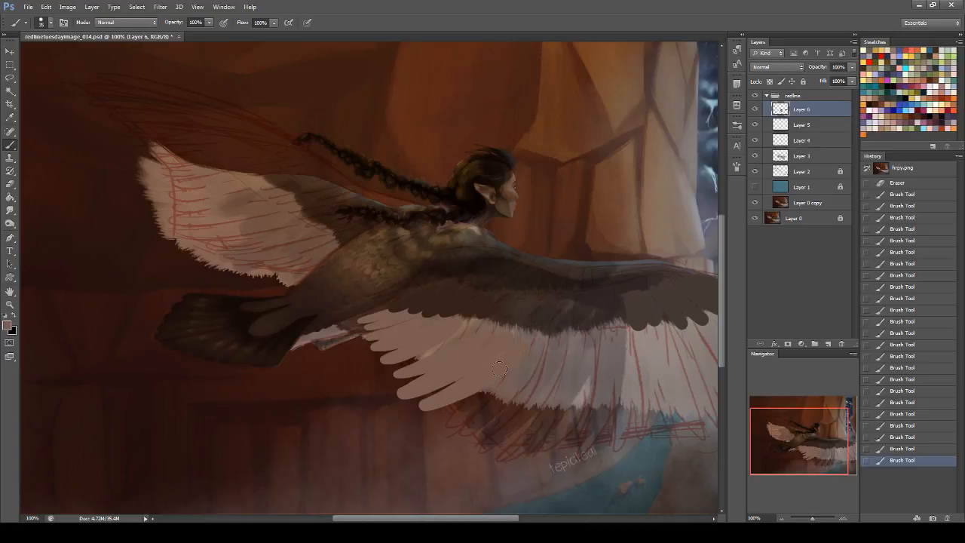
left_click_drag(494, 390, 446, 424)
mouse_move(520, 370)
left_mouse_down()
mouse_move(469, 423)
mouse_move(533, 350)
mouse_move(486, 437)
mouse_move(554, 347)
mouse_move(506, 435)
mouse_move(530, 420)
mouse_move(563, 344)
left_mouse_up()
left_click(575, 368, "alt")
mouse_move(562, 381)
left_mouse_down()
mouse_move(528, 450)
mouse_move(589, 358)
mouse_move(612, 375)
mouse_move(598, 429)
left_mouse_up()
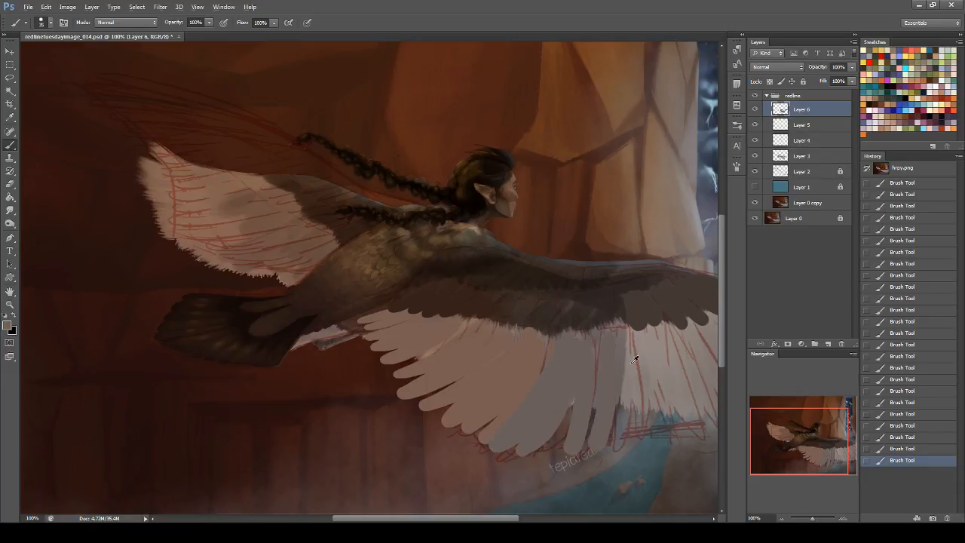
mouse_move(618, 335)
left_mouse_down()
mouse_move(624, 456)
mouse_move(688, 434)
mouse_move(680, 345)
mouse_move(685, 359)
left_mouse_up()
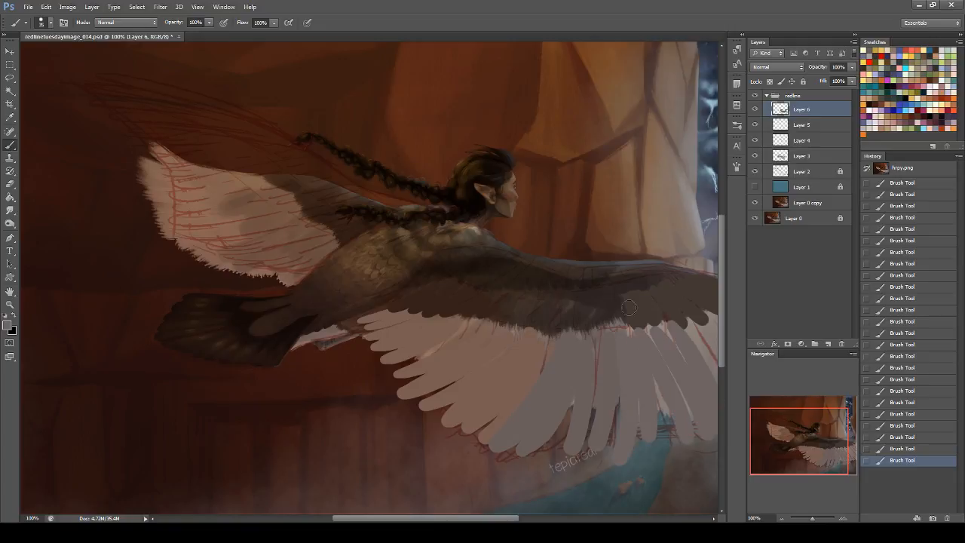
- Paint a row of rounded dark brown feather tips along the middle of the near wing, overlapping the light feathers
left_click(473, 305, "alt")
mouse_move(460, 309)
left_mouse_down()
mouse_move(445, 311)
mouse_move(443, 325)
left_mouse_up()
left_click_drag(480, 306, 463, 331)
mouse_move(489, 312)
left_mouse_down()
mouse_move(478, 330)
mouse_move(514, 334)
left_mouse_up()
mouse_move(533, 304)
left_mouse_down()
mouse_move(523, 317)
mouse_move(533, 334)
left_mouse_up()
mouse_move(556, 306)
left_mouse_down()
mouse_move(547, 315)
mouse_move(552, 343)
mouse_move(561, 306)
left_mouse_up()
mouse_move(579, 335)
left_mouse_down()
mouse_move(577, 297)
mouse_move(596, 299)
left_mouse_up()
left_click_drag(615, 332, 625, 291)
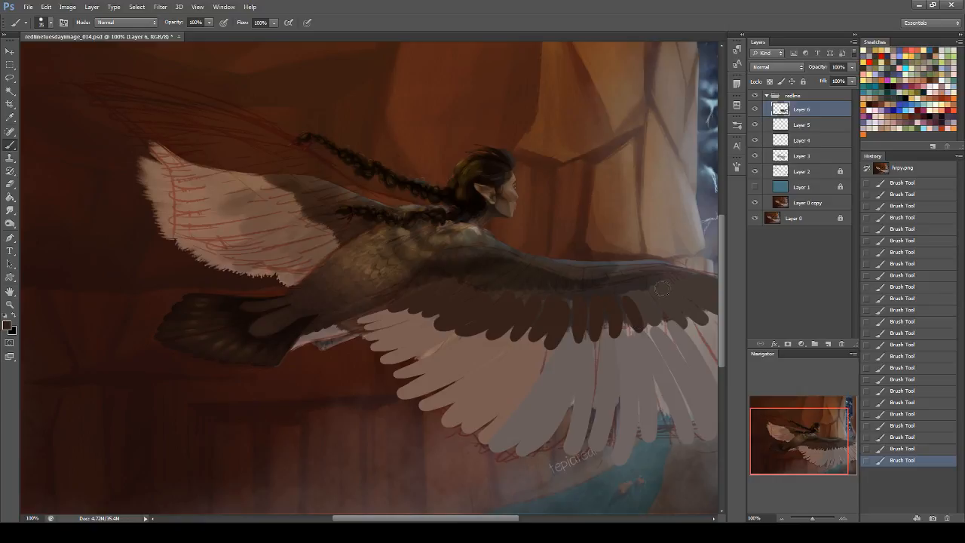
- Try painting grey feathers at the near wing's outer end by the canvas edge, and undo the strokes
left_click_drag(809, 449, 812, 449)
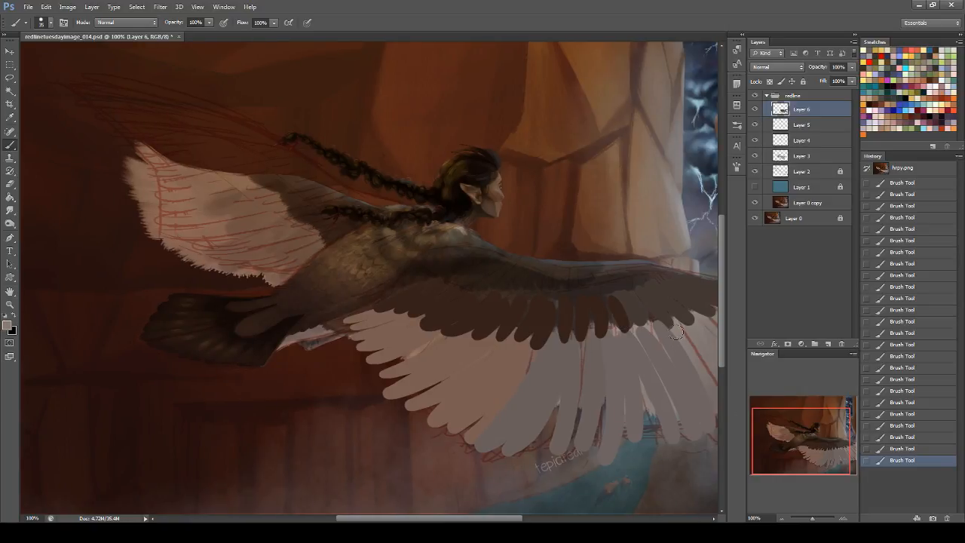
left_click_drag(679, 338, 703, 384)
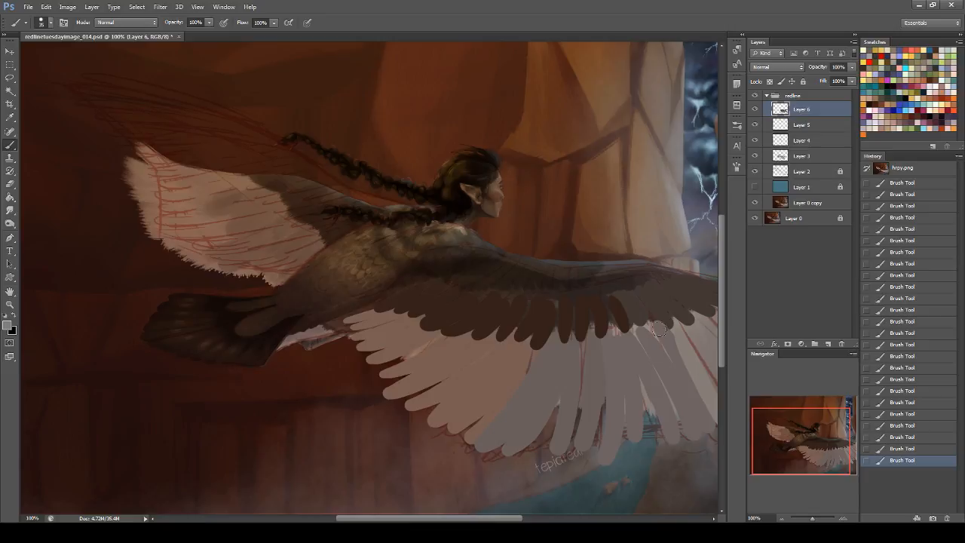
left_click_drag(658, 330, 708, 390)
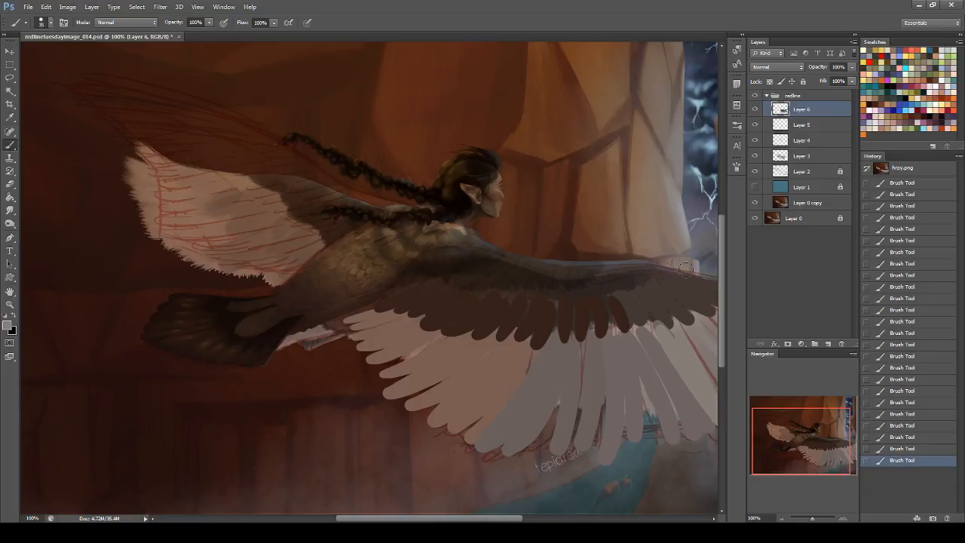
key("ctrl+z")
key("ctrl+z")
key("ctrl+z")
key("ctrl+z")
key("ctrl+z")
- Paint broad light grey feathers at the near wing's outer end by the canvas edge
left_click_drag(697, 431, 710, 452)
left_click_drag(680, 395, 701, 414)
left_click_drag(677, 374, 713, 445)
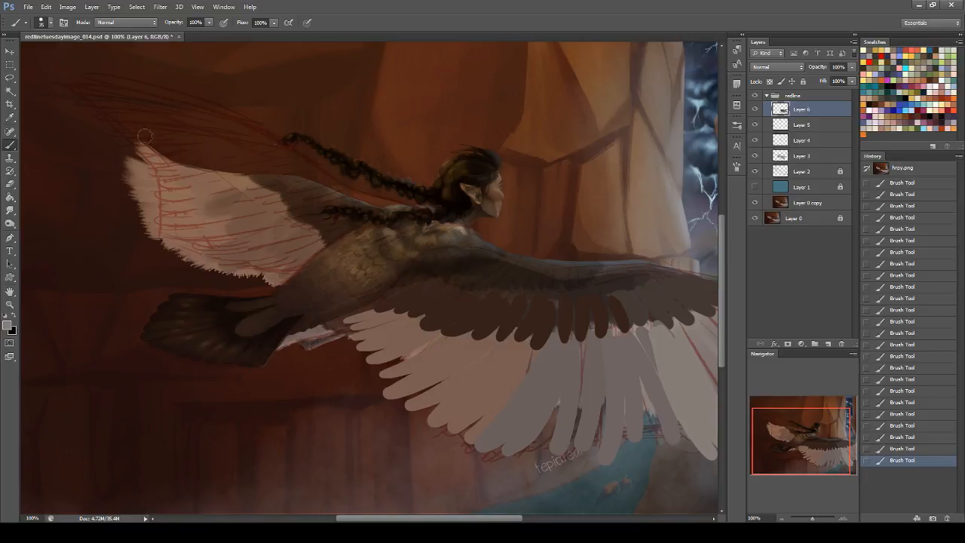
- Paint long curved feathers fanning out from the far wing's tip in a sampled light brown, following the red-line sketch
left_click_drag(69, 74, 261, 150)
key("ctrl+z")
left_click(190, 171, "alt")
mouse_move(68, 74)
left_mouse_down()
mouse_move(210, 109)
mouse_move(285, 153)
left_mouse_up()
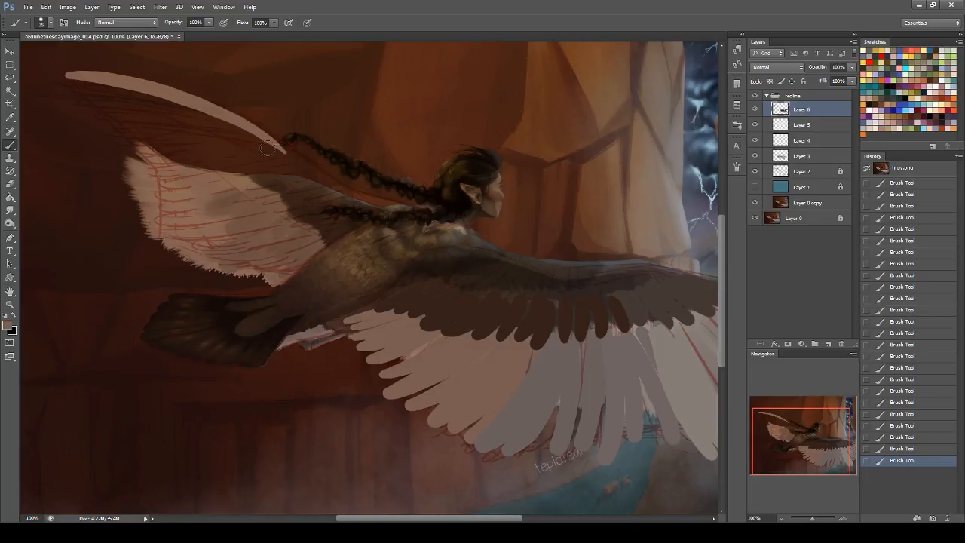
left_click_drag(75, 95, 291, 157)
left_click_drag(82, 118, 309, 163)
left_click_drag(113, 138, 298, 165)
key("ctrl+z")
left_click_drag(92, 144, 275, 164)
left_click_drag(114, 155, 290, 168)
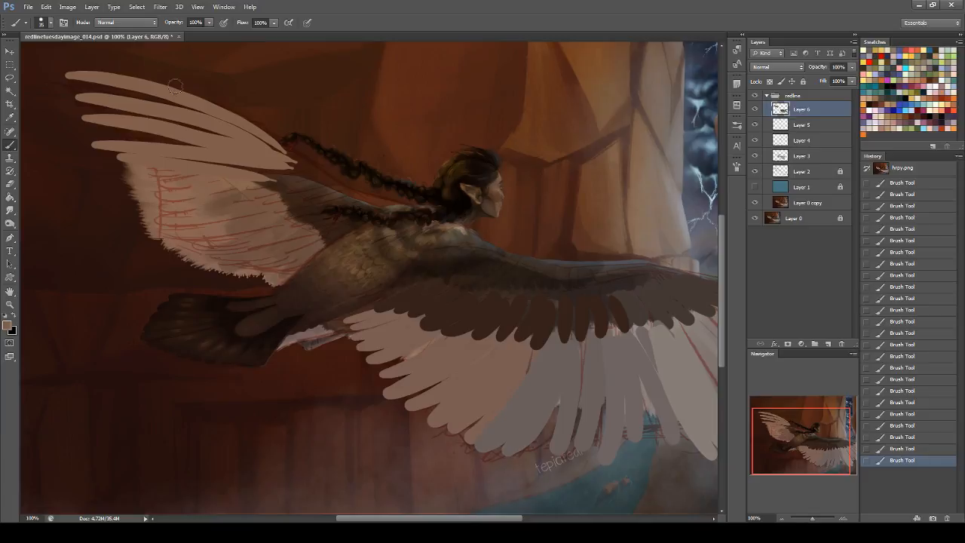
- Add a shorter upper feather and a thicker stroke along the far wing's leading edge in the same light brown
left_click_drag(137, 68, 277, 156)
left_click_drag(237, 117, 324, 175)
key("ctrl+z")
left_click_drag(222, 106, 291, 149)
key("ctrl+z")
left_click_drag(227, 115, 310, 172)
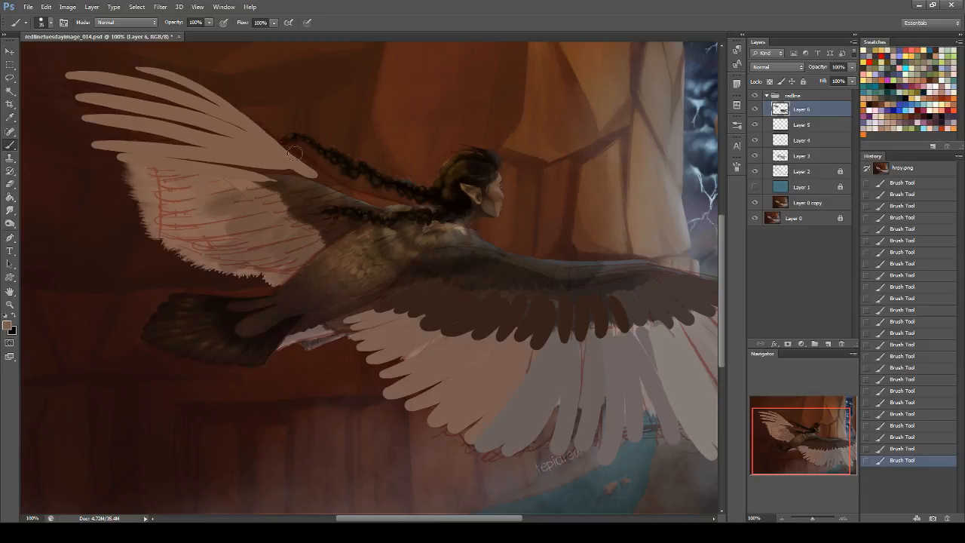
- Paint grey-brown upper covert feathers at the far wing's bend and along its leading edge to the shoulder, undoing unwanted strokes
left_click(299, 178, "alt")
mouse_move(253, 135)
left_mouse_down()
mouse_move(289, 156)
mouse_move(260, 150)
mouse_move(259, 163)
mouse_move(303, 170)
mouse_move(298, 185)
mouse_move(327, 185)
left_mouse_up()
key("ctrl+z")
left_click_drag(289, 153, 336, 188)
mouse_move(280, 149)
left_mouse_down()
mouse_move(348, 193)
mouse_move(392, 205)
left_mouse_up()
left_click(405, 203, "alt")
left_click_drag(337, 188, 408, 208)
key("ctrl+z")
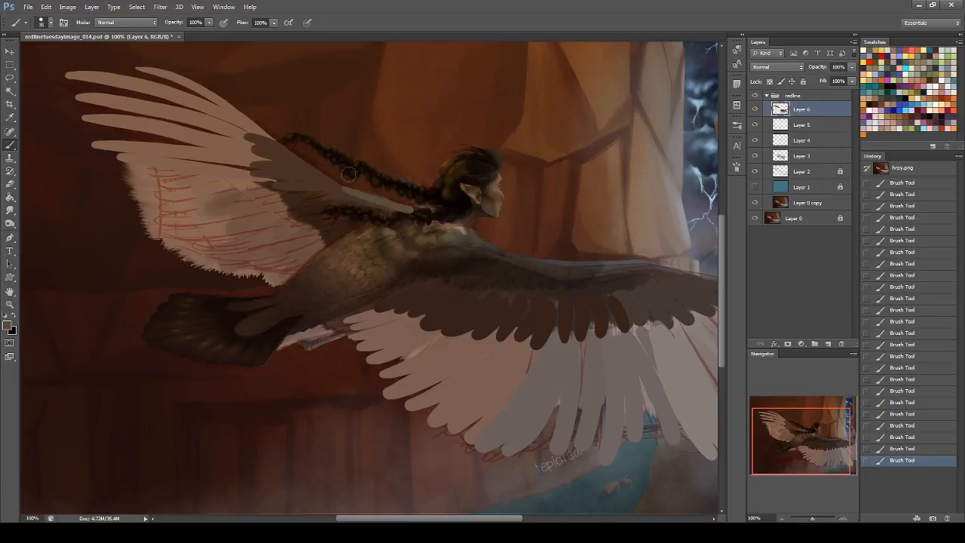
- Paint a row of rounded dark brown covert feathers across the middle of the far wing in a sampled colour
left_click(299, 211, "alt")
mouse_move(286, 210)
left_mouse_down()
mouse_move(304, 211)
mouse_move(294, 188)
left_mouse_up()
left_click_drag(231, 175, 290, 180)
left_click_drag(210, 156, 276, 171)
mouse_move(218, 144)
left_mouse_down()
mouse_move(270, 154)
mouse_move(259, 144)
left_mouse_up()
left_click_drag(214, 120, 240, 126)
mouse_move(270, 214)
left_mouse_down()
mouse_move(326, 231)
mouse_move(339, 252)
left_mouse_up()
- Paint light brown flight feathers over the far wing's red-lined trailing edge, and trim their lower ends with the sampled background colour
left_click(170, 151, "alt")
left_click_drag(150, 172, 205, 178)
mouse_move(124, 185)
left_mouse_down()
mouse_move(190, 195)
mouse_move(227, 213)
left_mouse_up()
left_click_drag(158, 243, 249, 249)
mouse_move(183, 261)
left_mouse_down()
mouse_move(266, 257)
mouse_move(288, 271)
left_mouse_up()
left_click(258, 283, "alt")
left_click_drag(194, 265, 251, 281)
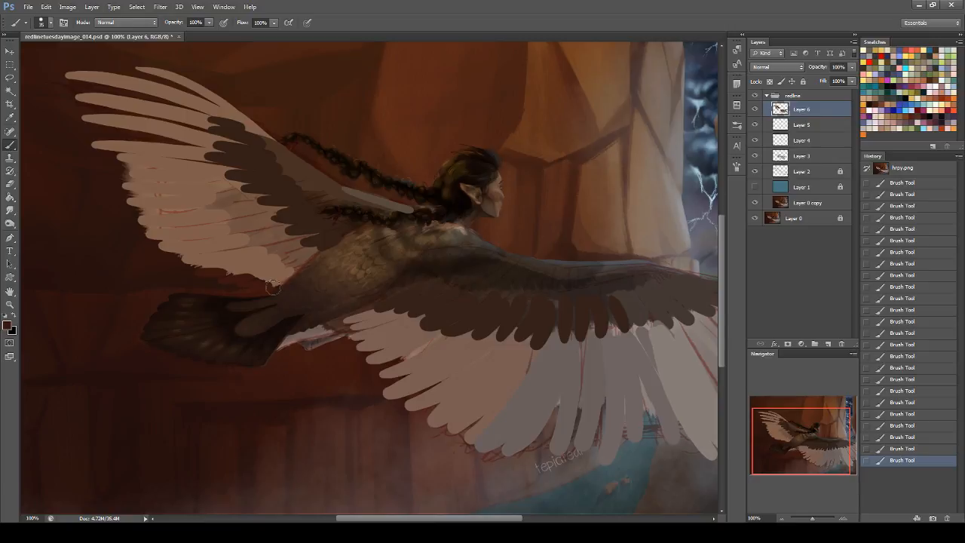
- Try filling the gaps between the far wing's outermost feathers with light brown, and revert the strokes
left_click(107, 132, "alt")
left_click_drag(111, 132, 194, 142)
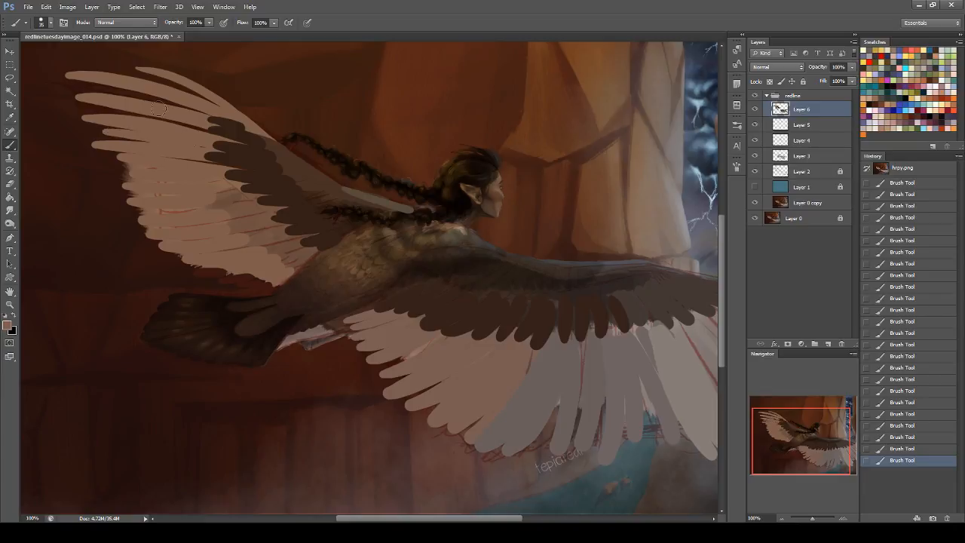
key("ctrl+z")
left_click_drag(96, 134, 198, 143)
left_click_drag(92, 107, 200, 131)
left_click_drag(94, 88, 196, 109)
key("ctrl+z")
left_click_drag(83, 87, 198, 110)
mouse_move(107, 68)
left_mouse_down()
mouse_move(163, 80)
mouse_move(216, 103)
left_mouse_up()
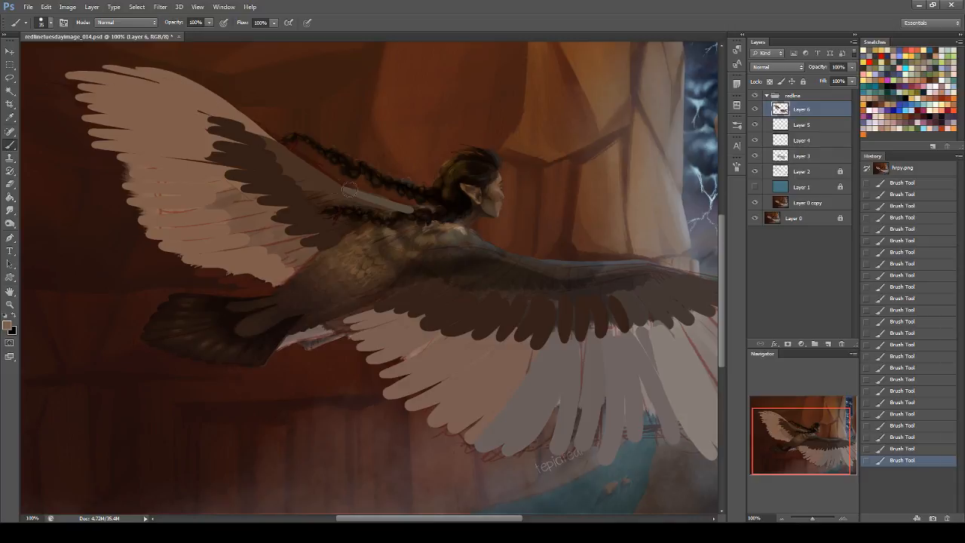
key("ctrl+z")
left_click(912, 402)
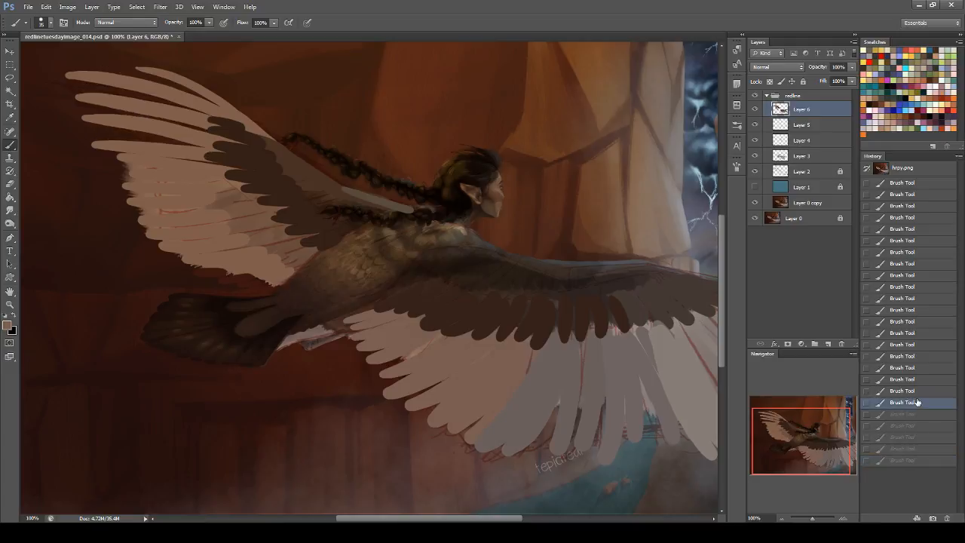
- Add short light brown feathers in the far wing's lower gaps, carve its trailing edge with the background colour, and save
mouse_move(105, 133)
left_mouse_down()
mouse_move(94, 136)
mouse_move(135, 141)
left_mouse_up()
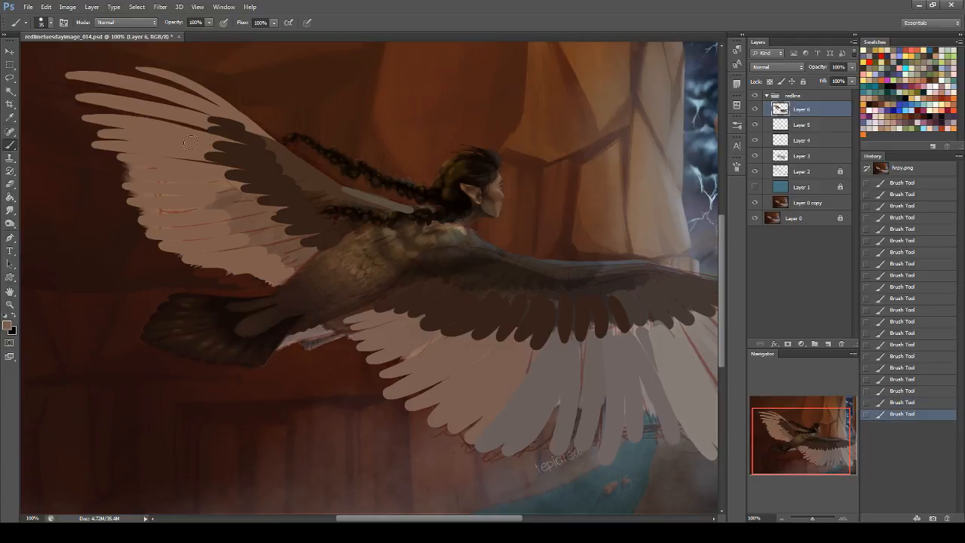
left_click_drag(92, 107, 209, 130)
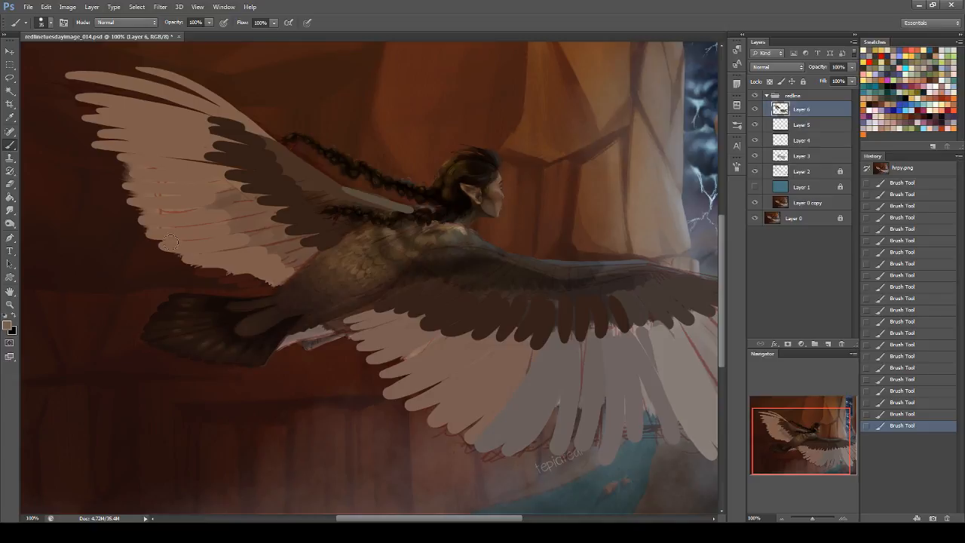
left_click(109, 167, "alt")
mouse_move(120, 164)
left_mouse_down()
mouse_move(172, 166)
mouse_move(110, 163)
mouse_move(168, 168)
mouse_move(113, 177)
mouse_move(188, 183)
mouse_move(125, 193)
mouse_move(190, 189)
mouse_move(174, 204)
mouse_move(130, 208)
mouse_move(178, 213)
mouse_move(173, 240)
mouse_move(131, 225)
mouse_move(201, 226)
mouse_move(167, 256)
mouse_move(257, 271)
left_mouse_up()
key("ctrl+z")
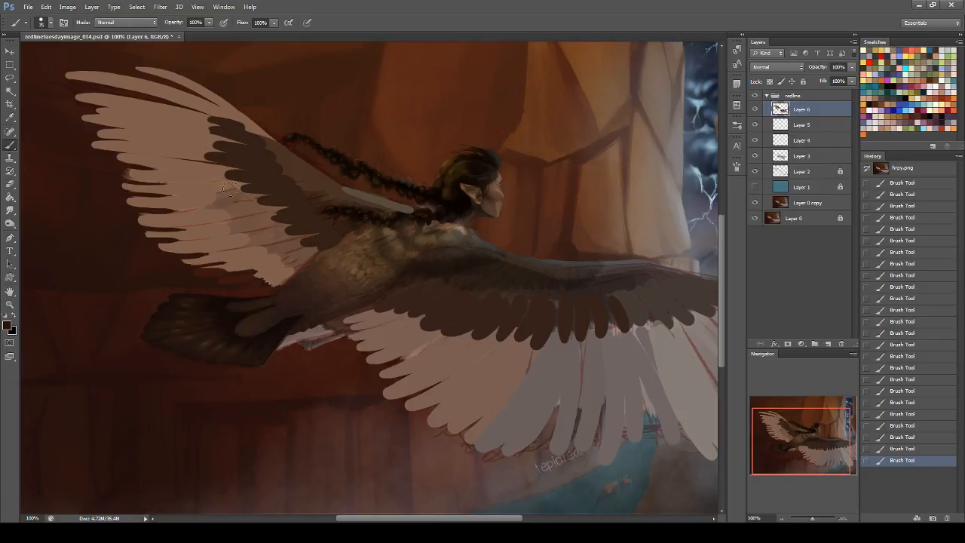
key("ctrl+s")
- Paint a thin light highlight along both wings' leading edges, and clean up the paint around the far shoulder and braids
left_click_drag(808, 411, 850, 408)
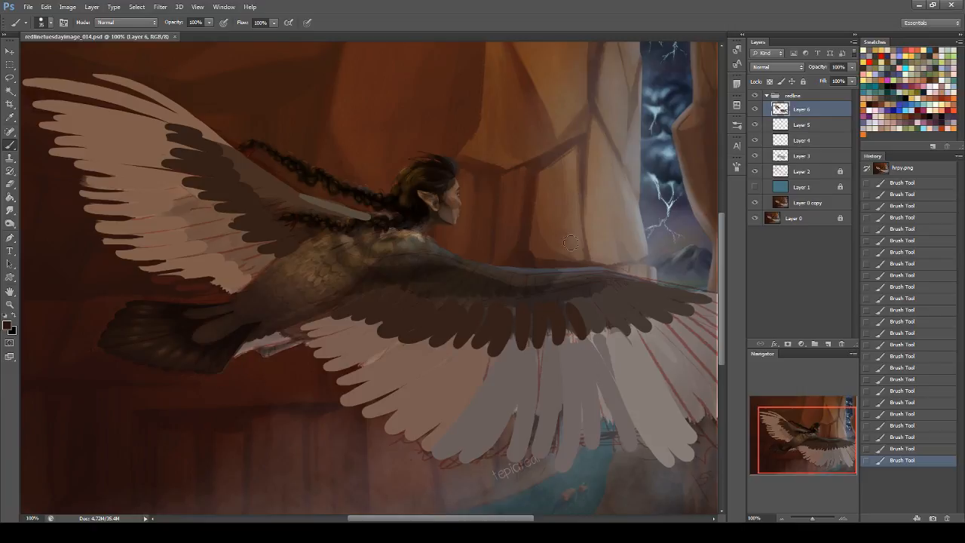
left_click(637, 224, "alt")
left_click(424, 237, "alt")
mouse_move(445, 254)
left_mouse_down()
mouse_move(490, 267)
mouse_move(598, 270)
mouse_move(682, 285)
left_mouse_up()
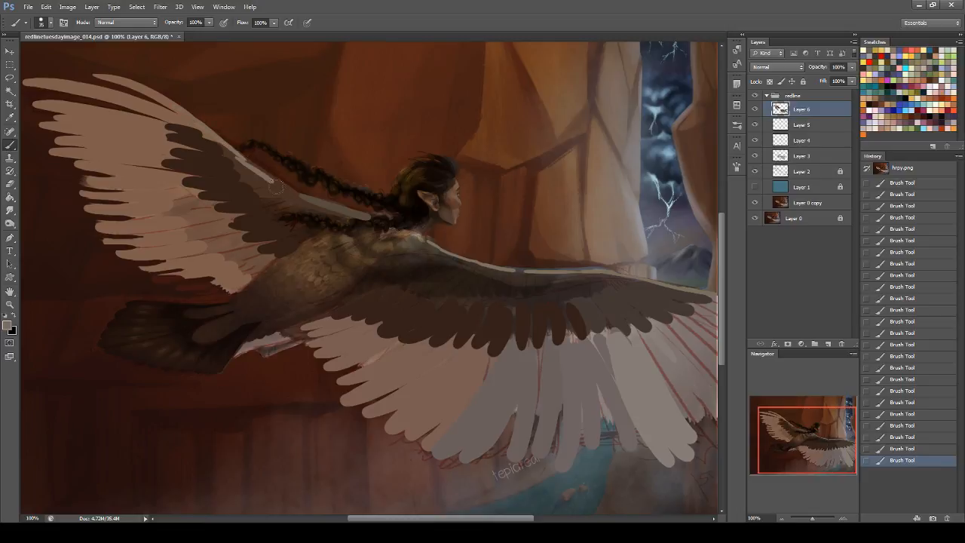
left_click(360, 233, "alt")
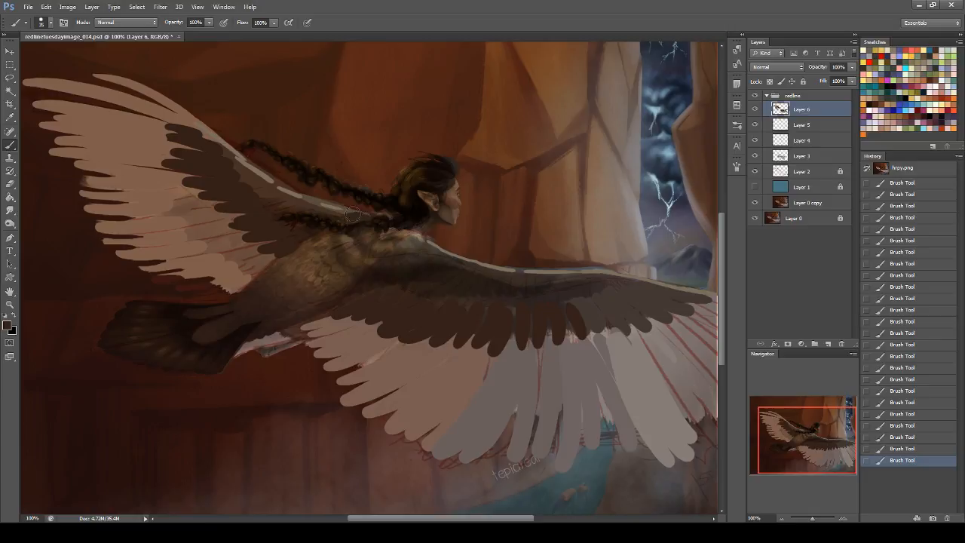
left_click(384, 224, "alt")
left_click(10, 183)
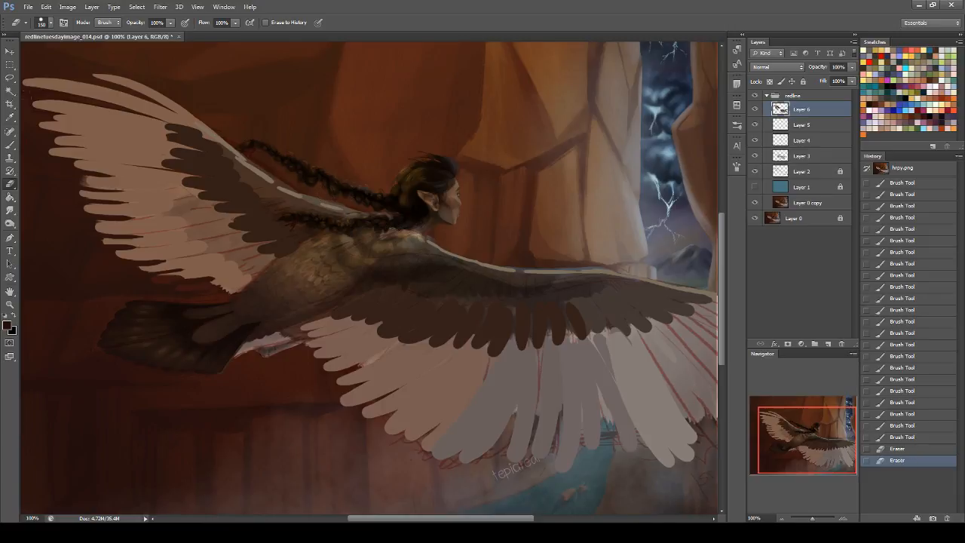
- Smudge the tips of the near wing's dark covert feathers into the lighter feathers below, and save the file
left_click(10, 77)
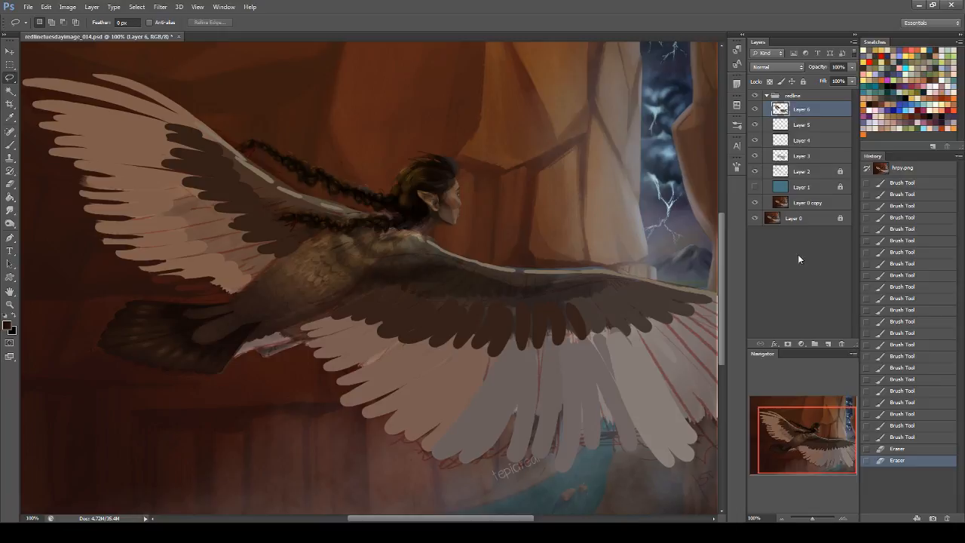
left_click_drag(832, 435, 832, 437)
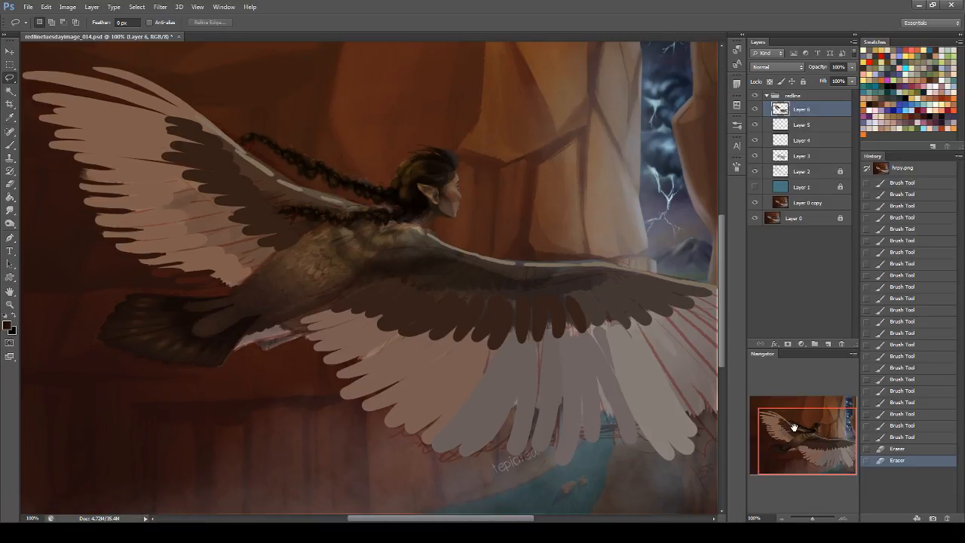
left_click(10, 210)
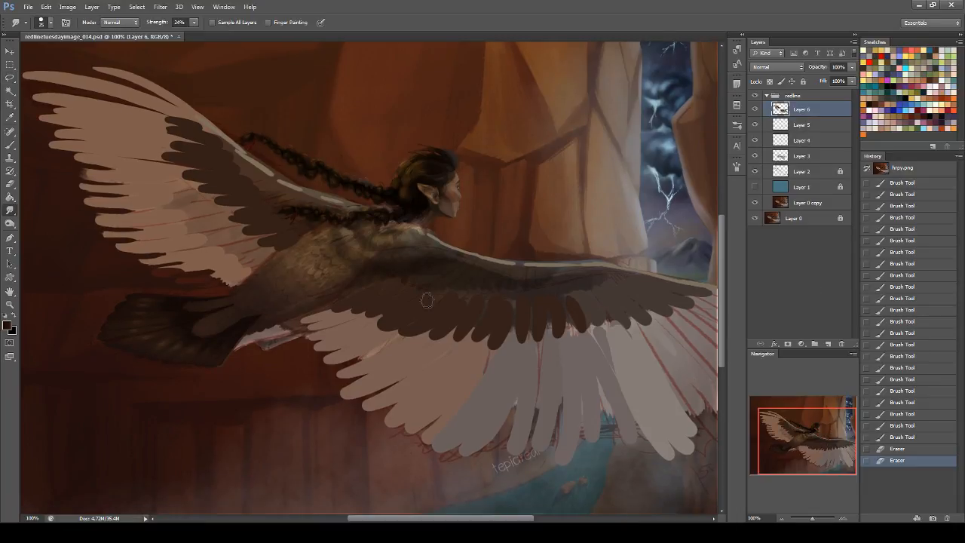
mouse_move(375, 302)
left_mouse_down()
mouse_move(343, 311)
mouse_move(366, 312)
mouse_move(357, 312)
left_mouse_up()
left_click_drag(334, 345, 332, 349)
mouse_move(413, 308)
left_mouse_down()
mouse_move(340, 361)
mouse_move(389, 338)
mouse_move(411, 340)
left_mouse_up()
left_click_drag(457, 313, 438, 341)
left_click_drag(458, 324, 448, 377)
mouse_move(498, 314)
left_mouse_down()
mouse_move(499, 366)
mouse_move(518, 362)
left_mouse_up()
left_click_drag(533, 304, 542, 331)
mouse_move(549, 321)
left_mouse_down()
mouse_move(573, 374)
mouse_move(575, 350)
left_mouse_up()
left_click_drag(578, 315, 591, 340)
key("ctrl+s")
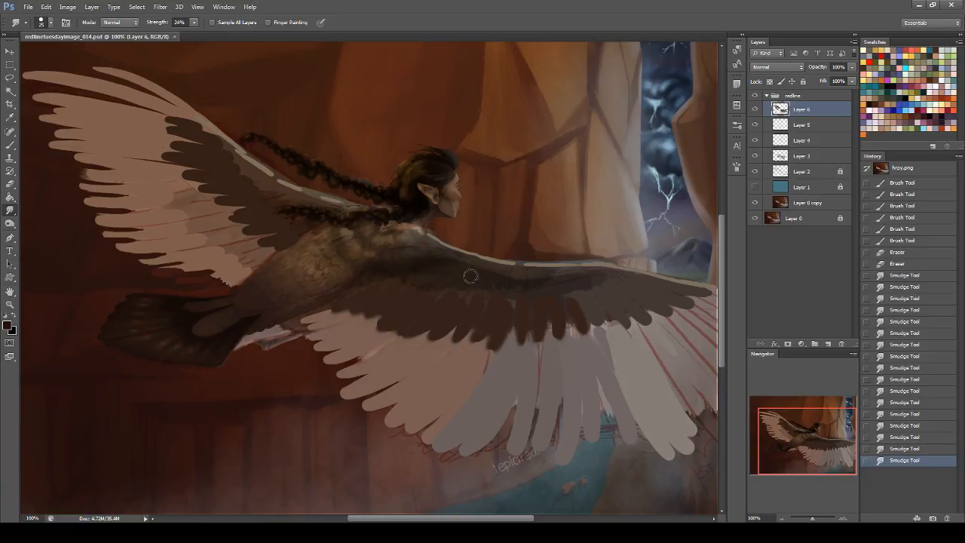
left_click(16, 181)
left_click_drag(110, 235, 137, 257)
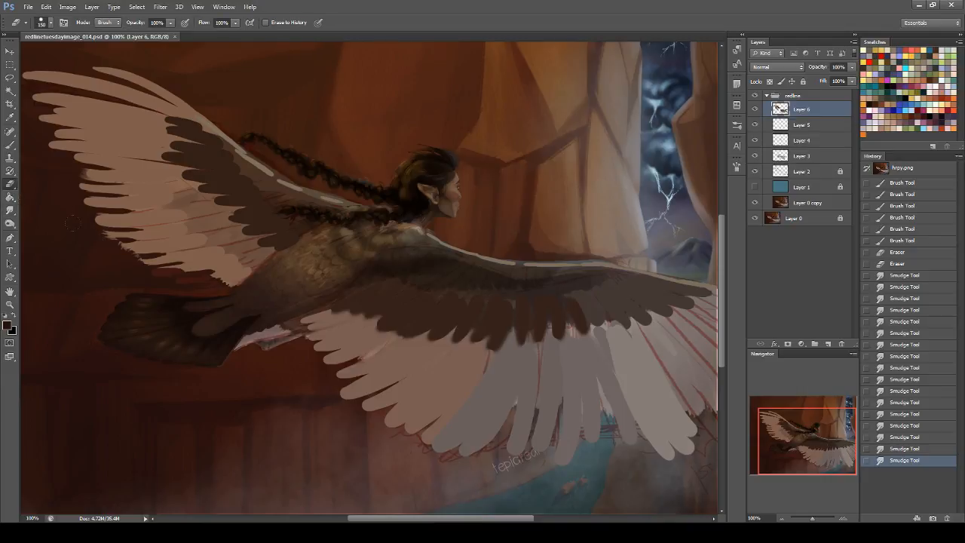
key("ctrl+z")
- Toggle the redline group's visibility repeatedly to compare the original painting with the paintover
left_click_drag(841, 448, 849, 442)
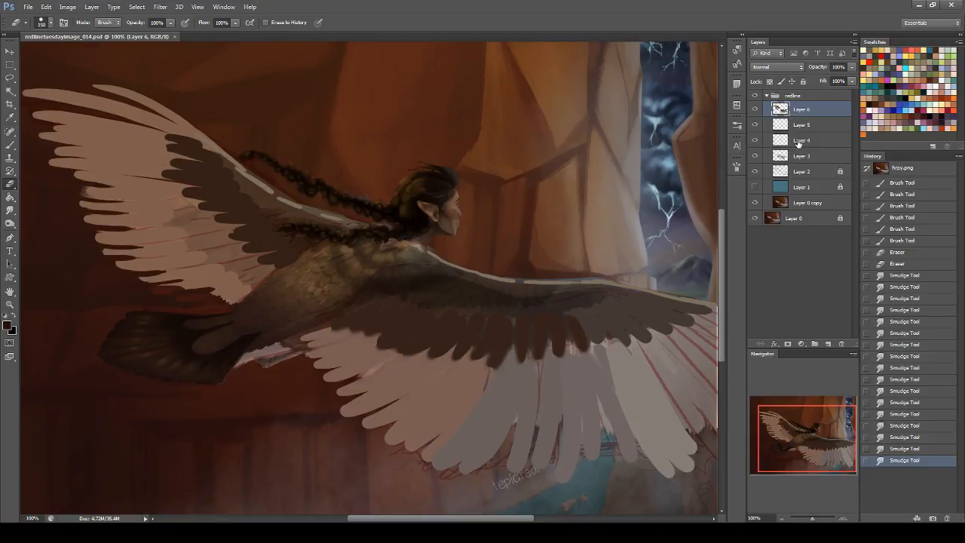
left_click(755, 97)
left_click(754, 97)
left_click(755, 98)
left_click(754, 97)
left_click(753, 97)
left_click(753, 98)
left_click(755, 97)
left_click(755, 97)
left_click(755, 97)
left_click(756, 97)
left_click(756, 97)
left_click(755, 98)
- Paint a row of very dark, rounded covert feathers under the near wing's arm, from the body out to the wing's middle
left_click(10, 143)
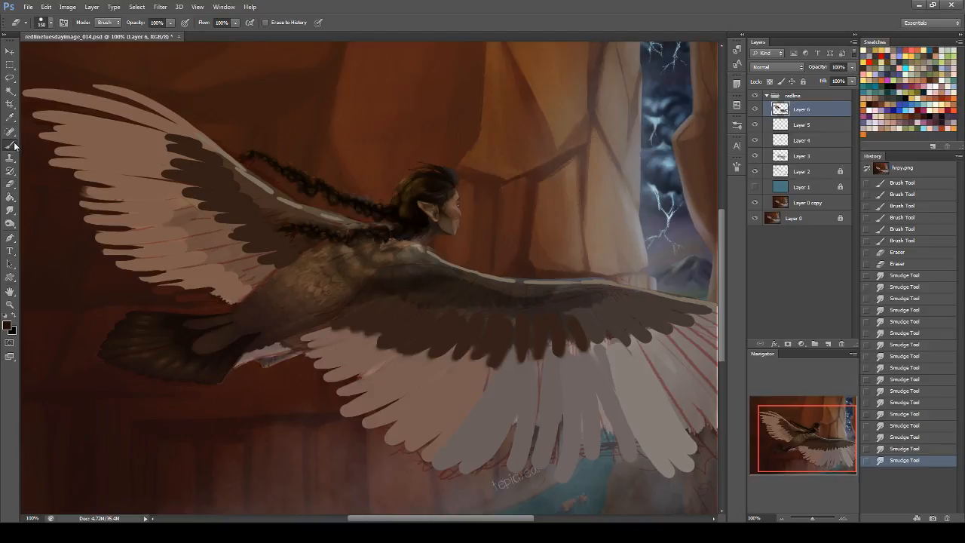
mouse_move(390, 273)
left_mouse_down()
mouse_move(467, 285)
mouse_move(379, 280)
mouse_move(411, 273)
left_mouse_up()
left_click(403, 279, "alt")
left_click_drag(386, 282, 431, 272)
mouse_move(368, 293)
left_mouse_down()
mouse_move(402, 272)
mouse_move(340, 302)
left_mouse_up()
mouse_move(429, 275)
left_mouse_down()
mouse_move(365, 308)
mouse_move(401, 315)
left_mouse_up()
mouse_move(464, 283)
left_mouse_down()
mouse_move(434, 318)
mouse_move(477, 323)
left_mouse_up()
mouse_move(504, 289)
left_mouse_down()
mouse_move(491, 318)
mouse_move(530, 319)
left_mouse_up()
left_click_drag(537, 288, 525, 302)
left_click_drag(460, 287, 499, 279)
- Extend a dark shadow line beneath the near wing's leading edge, from the shoulder toward the wing tip
left_click(517, 325, "alt")
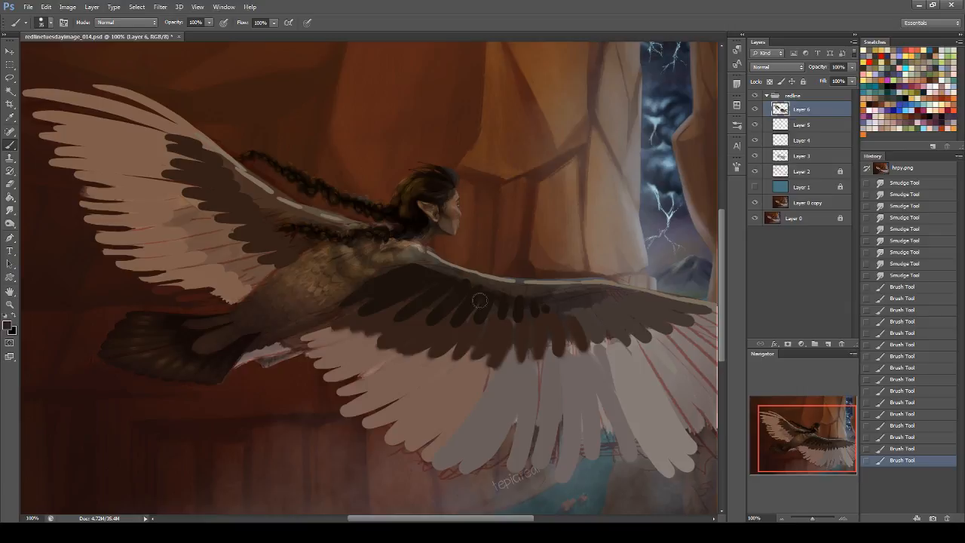
mouse_move(424, 268)
left_mouse_down()
mouse_move(519, 303)
mouse_move(540, 299)
left_mouse_up()
left_click_drag(550, 292, 650, 301)
- Break up the outer part of the near wing's shadow line into small feather shapes using sampled brown tones
left_click(508, 307, "alt")
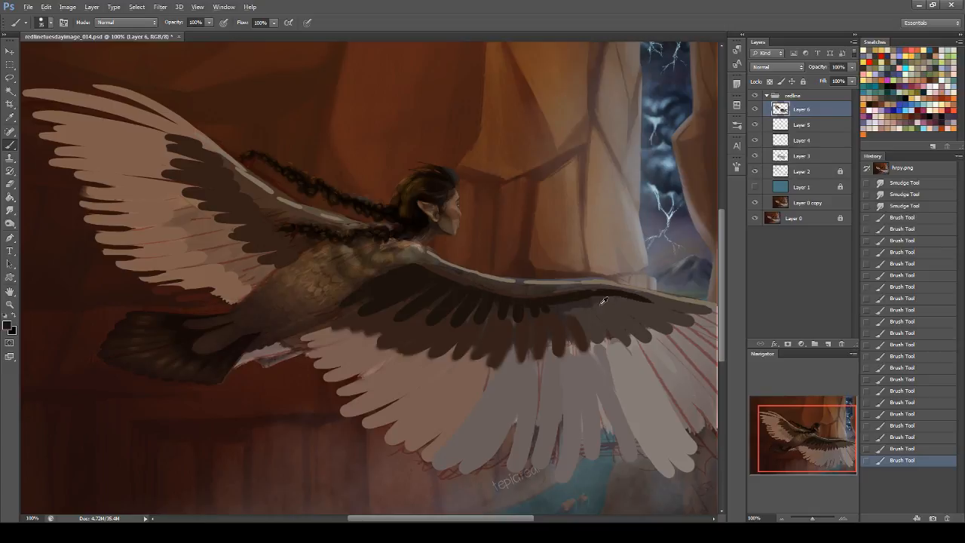
left_click(552, 320, "alt")
left_click_drag(555, 303, 572, 308)
mouse_move(571, 303)
left_mouse_down()
mouse_move(585, 318)
mouse_move(634, 307)
left_mouse_up()
left_click_drag(631, 299, 652, 304)
left_click(597, 330, "alt")
left_click_drag(576, 306, 591, 321)
mouse_move(594, 306)
left_mouse_down()
mouse_move(606, 321)
mouse_move(615, 308)
left_mouse_up()
left_click_drag(612, 297, 646, 306)
left_click_drag(634, 301, 653, 304)
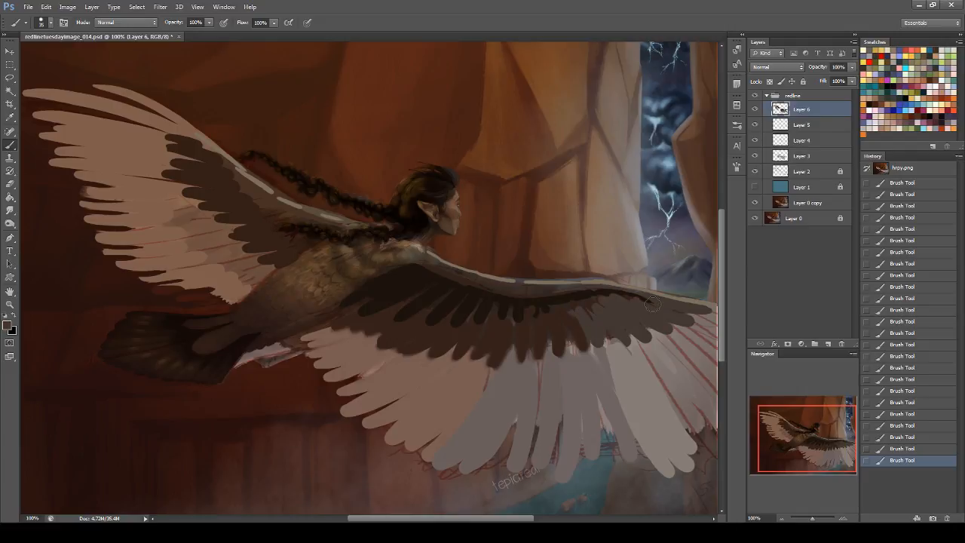
- Darken the near wing's inner shadow beside the body, and tidy the paint on the torso with a smaller eraser
left_click(404, 270, "alt")
left_click_drag(400, 270, 343, 299)
left_click(10, 183)
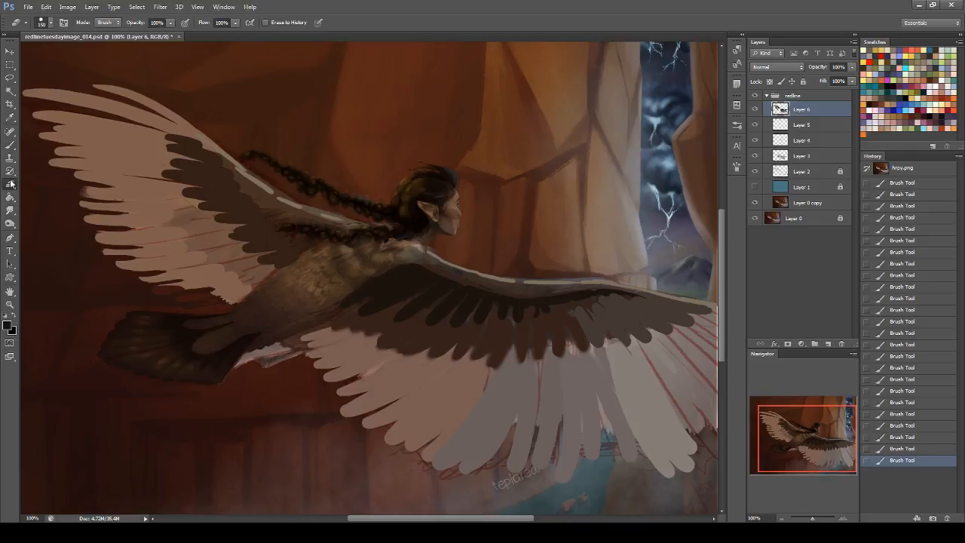
left_click(42, 24)
left_click(55, 258)
left_click_drag(310, 255, 278, 280)
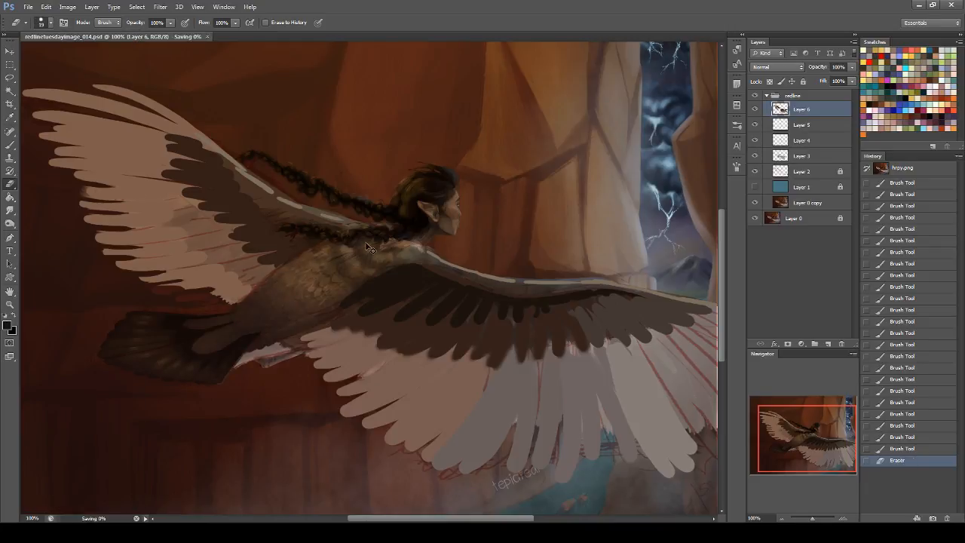
left_click_drag(825, 446, 836, 469)
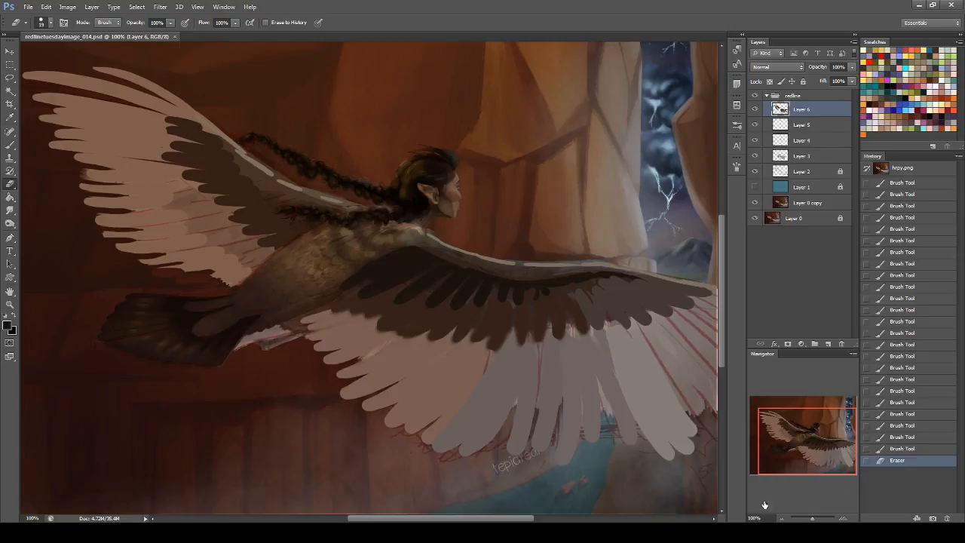